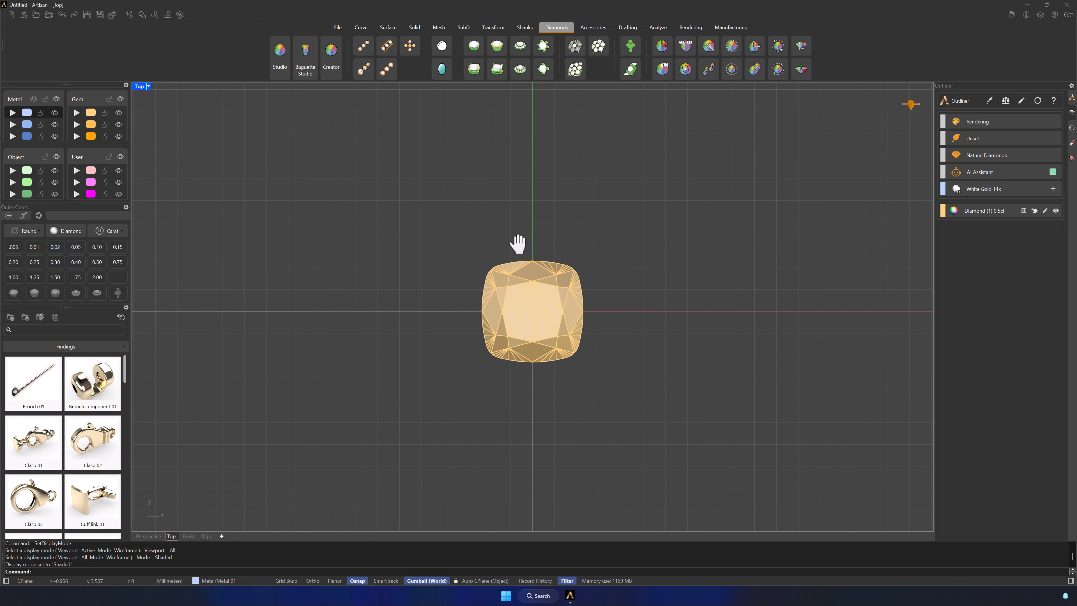
# - Import Reference Image from the Scatter Ring folder as a picture in the Top view, spanning well beyond the cushion diamond
pyautogui.click(482, 595)
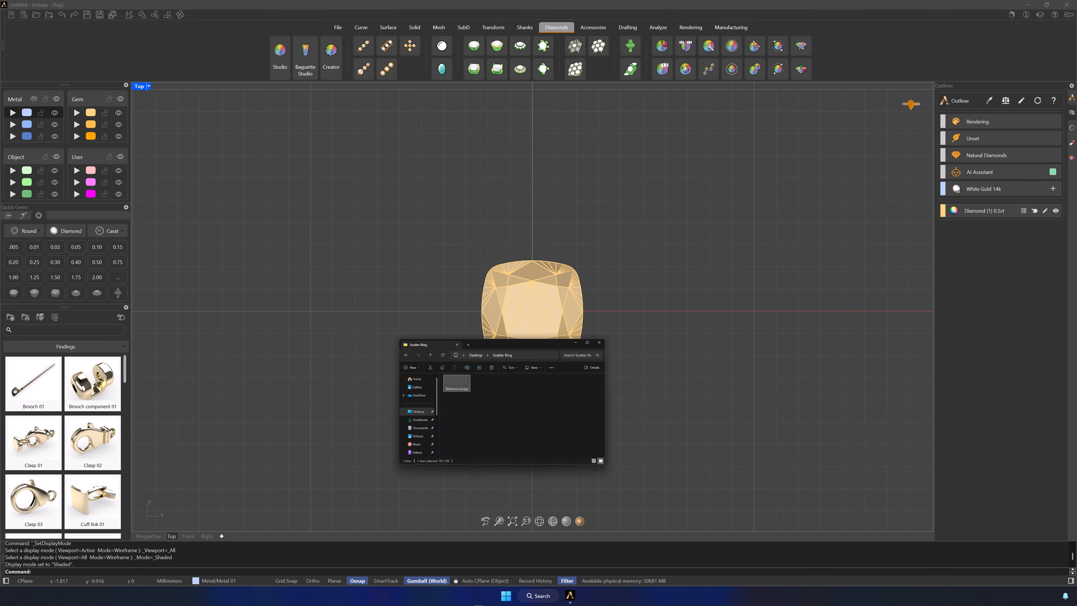
pyautogui.moveTo(453, 263); pyautogui.dragTo(317, 241)
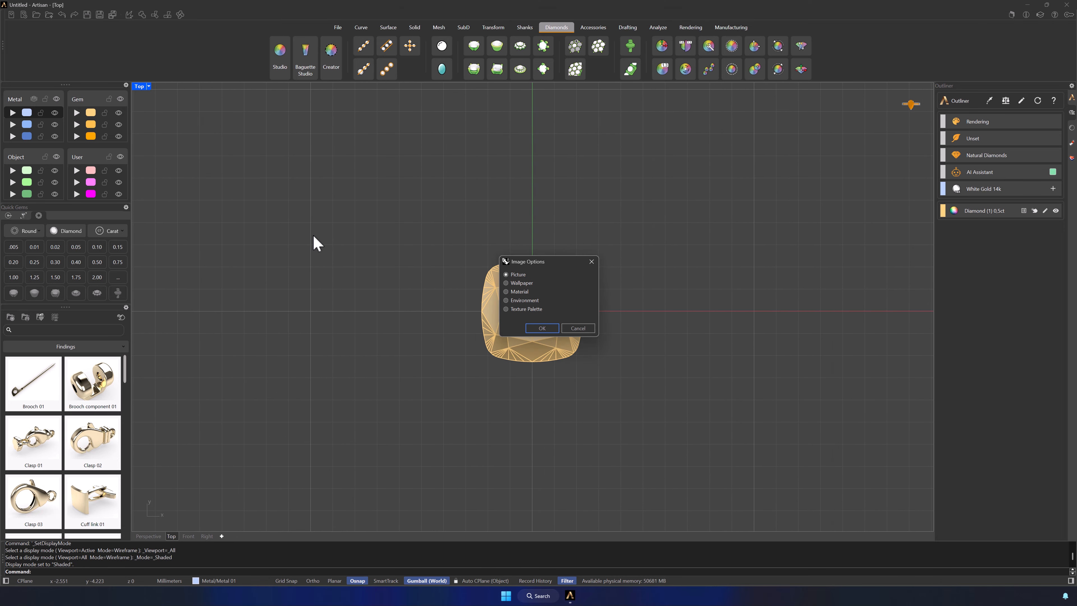
pyautogui.click(545, 328)
pyautogui.click(238, 168)
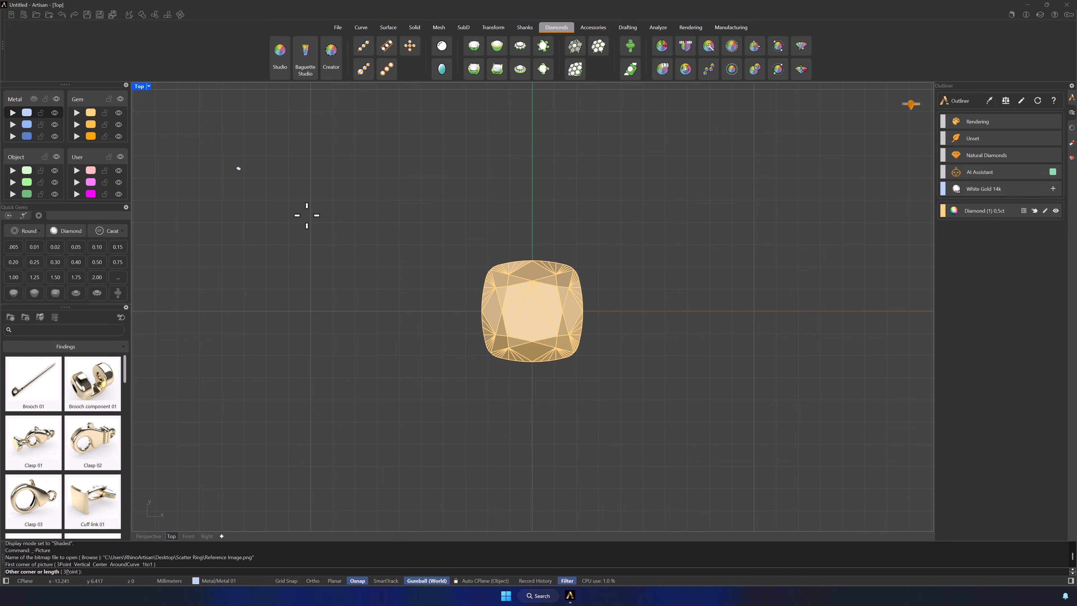
pyautogui.click(666, 385)
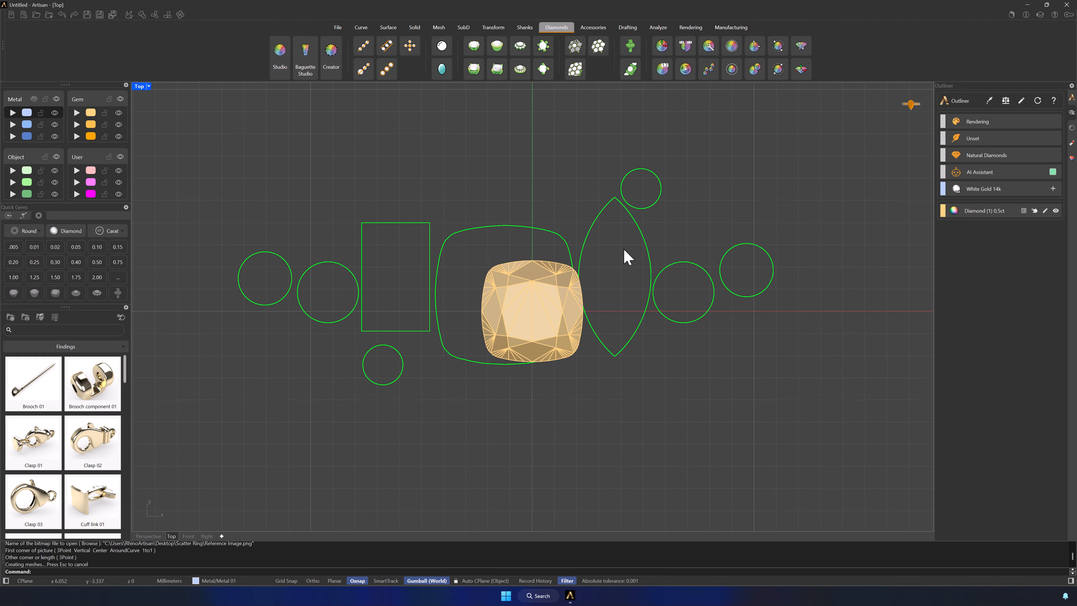
# - Move and uniformly scale the reference picture until its cushion outline matches the diamond, and lock the picture's layer
pyautogui.click(634, 221)
pyautogui.moveTo(529, 256); pyautogui.dragTo(554, 278)
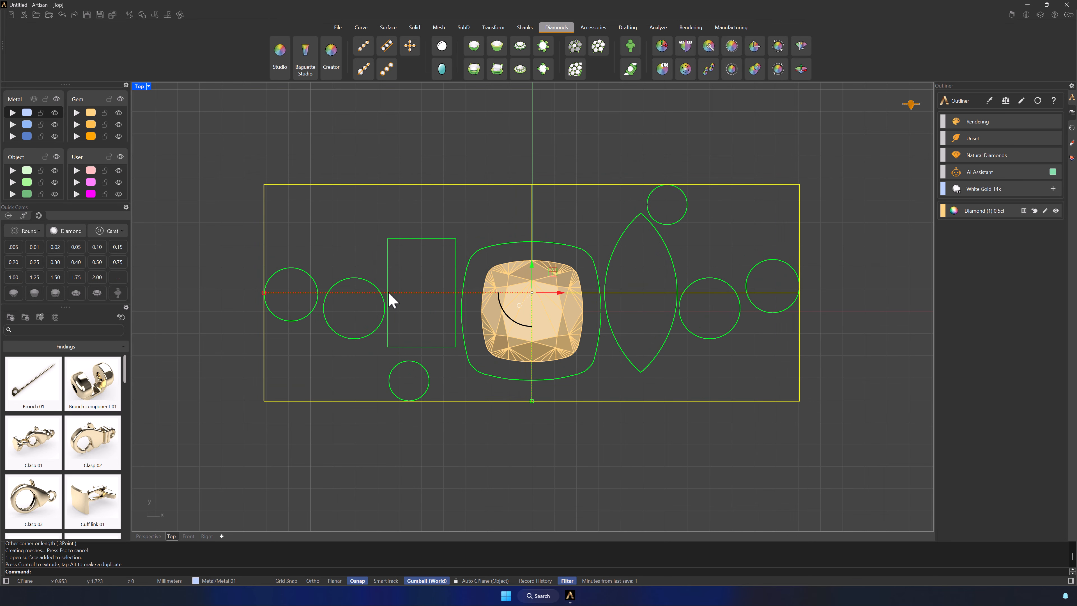
pyautogui.keyDown('shift'); pyautogui.moveTo(263, 293); pyautogui.dragTo(327, 292); pyautogui.keyUp('shift')
pyautogui.moveTo(554, 268); pyautogui.dragTo(555, 272)
pyautogui.keyDown('shift'); pyautogui.moveTo(329, 296); pyautogui.dragTo(337, 302); pyautogui.keyUp('shift')
pyautogui.scroll(4, 591, 324)
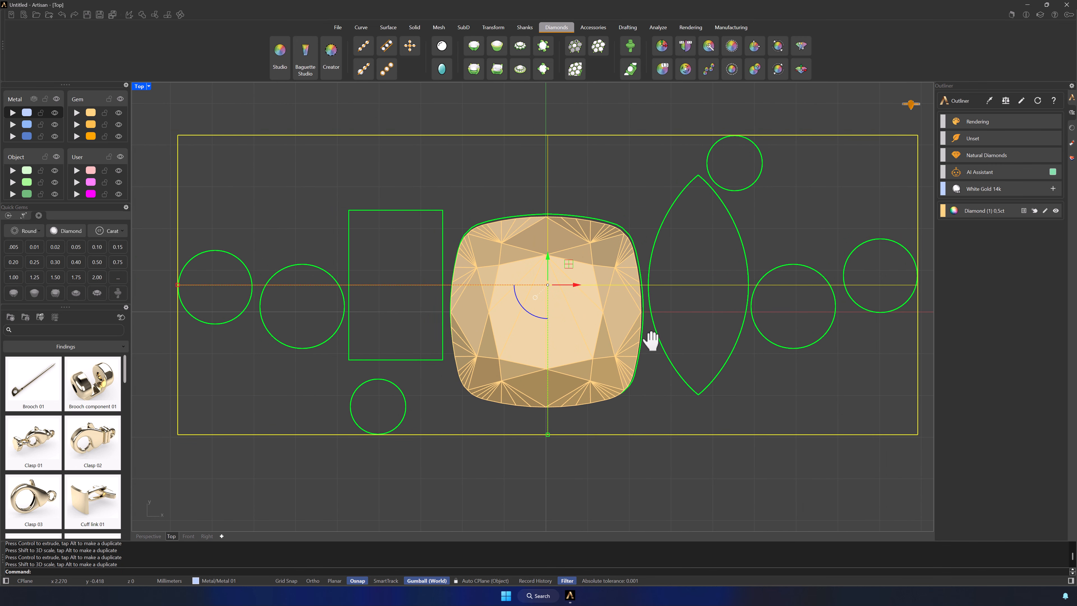
pyautogui.moveTo(548, 257); pyautogui.dragTo(572, 287)
pyautogui.keyDown('shift'); pyautogui.moveTo(177, 287); pyautogui.dragTo(180, 285); pyautogui.keyUp('shift')
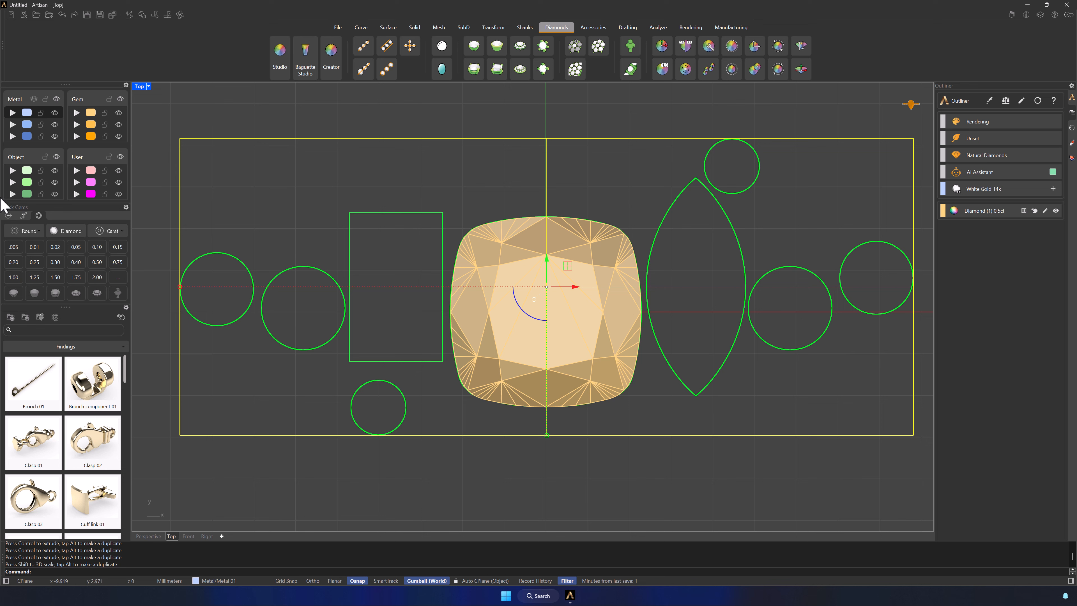
pyautogui.click(41, 194)
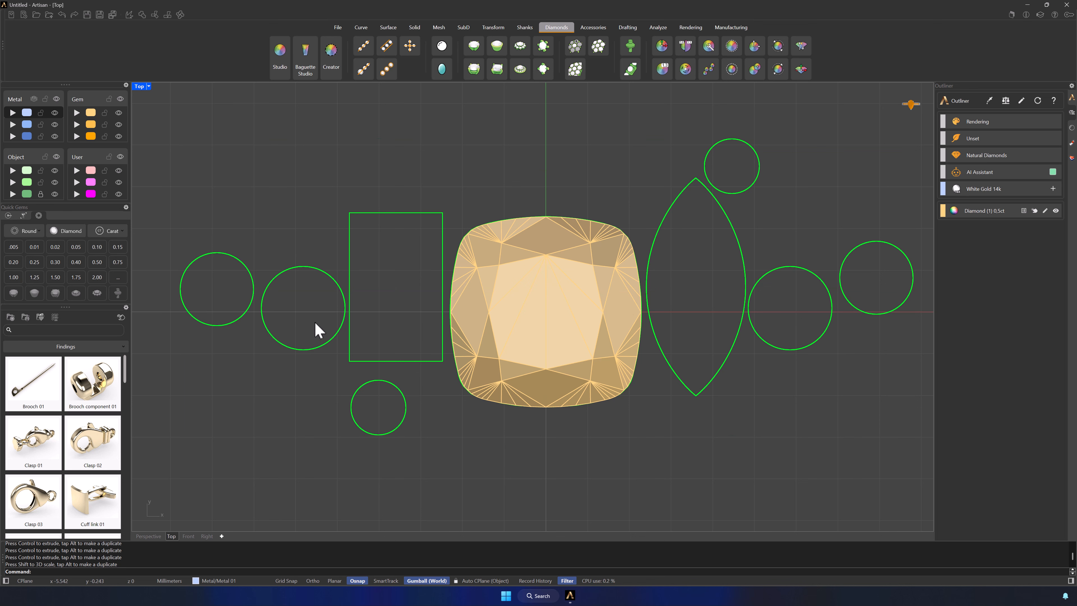
# - Create a 0.03 ct round diamond with Gem Studio and position it on the circle left of the rectangular outline
pyautogui.click(277, 54)
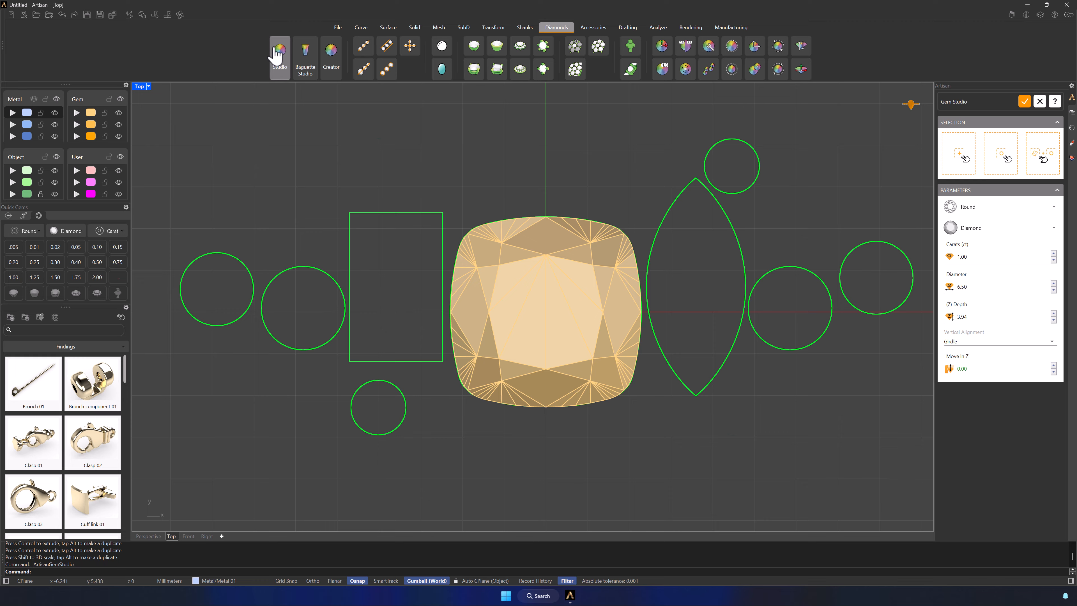
pyautogui.click(961, 158)
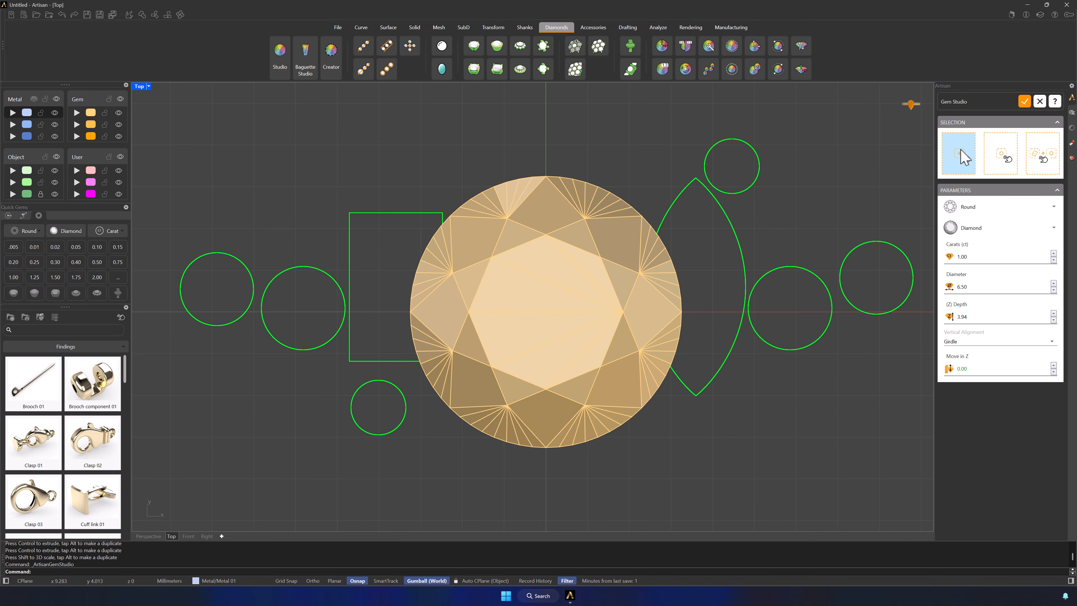
pyautogui.click(614, 293)
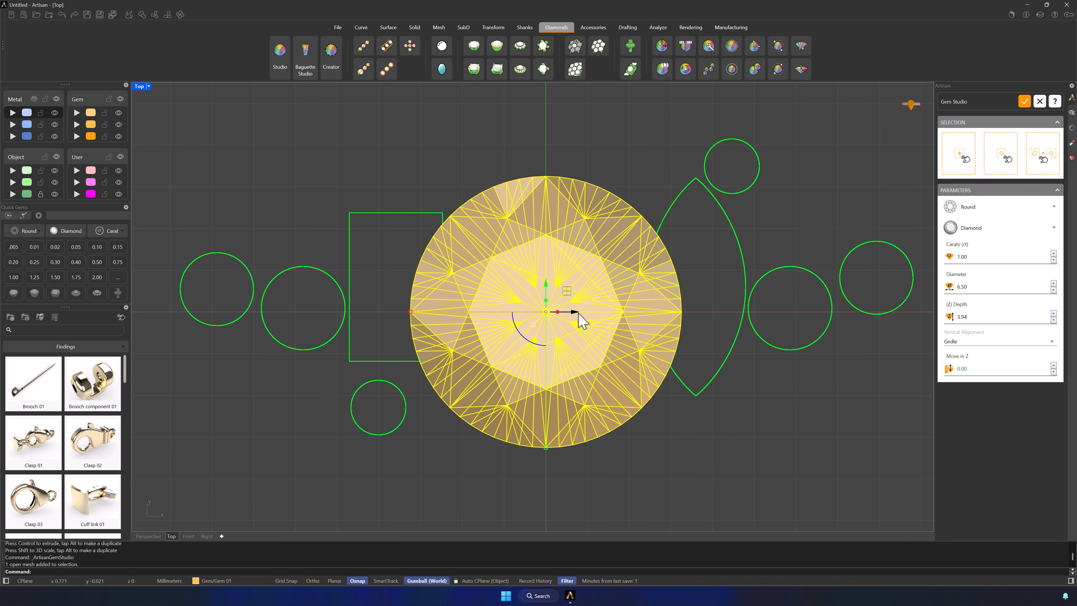
pyautogui.moveTo(577, 315); pyautogui.dragTo(317, 309)
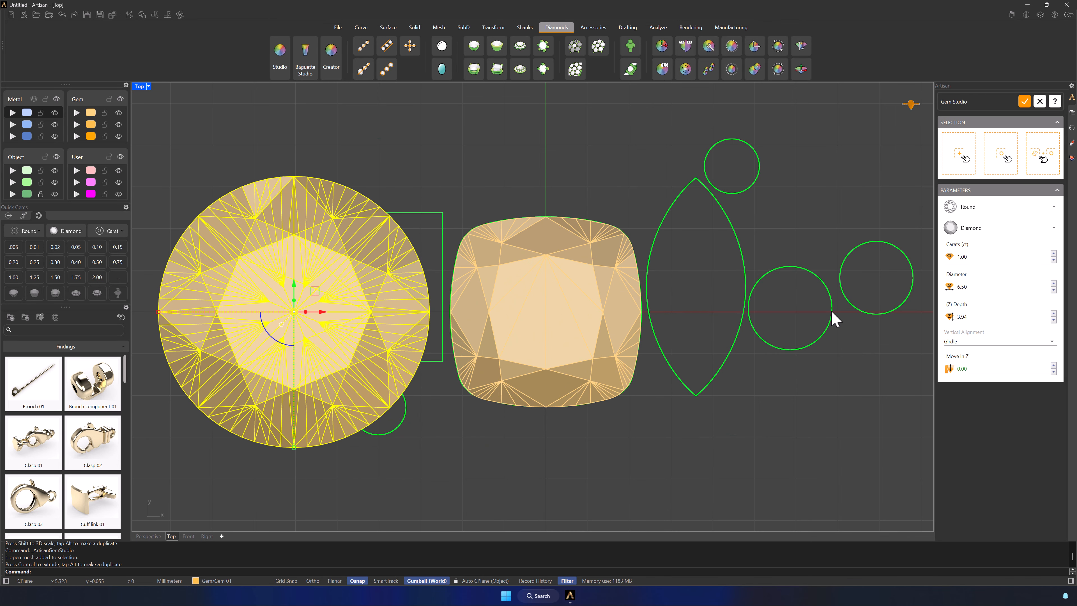
pyautogui.moveTo(1053, 260); pyautogui.dragTo(1053, 259)
pyautogui.moveTo(315, 291); pyautogui.dragTo(323, 287)
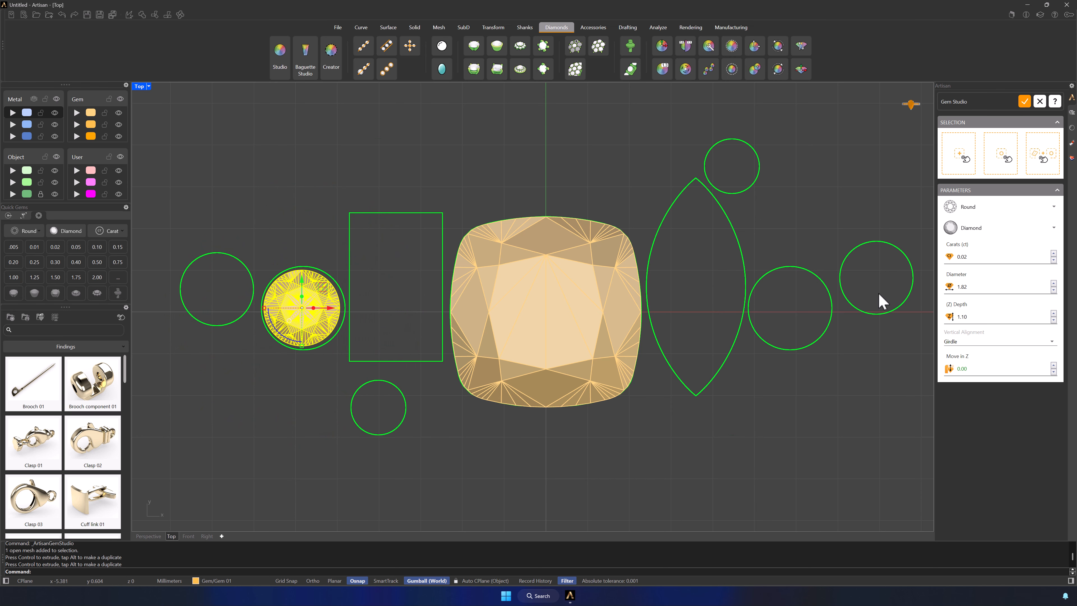
pyautogui.click(1053, 254)
pyautogui.click(257, 399)
# - Copy the 0.03 ct round diamond horizontally onto the matching circle right of the marquise outline
pyautogui.click(277, 325)
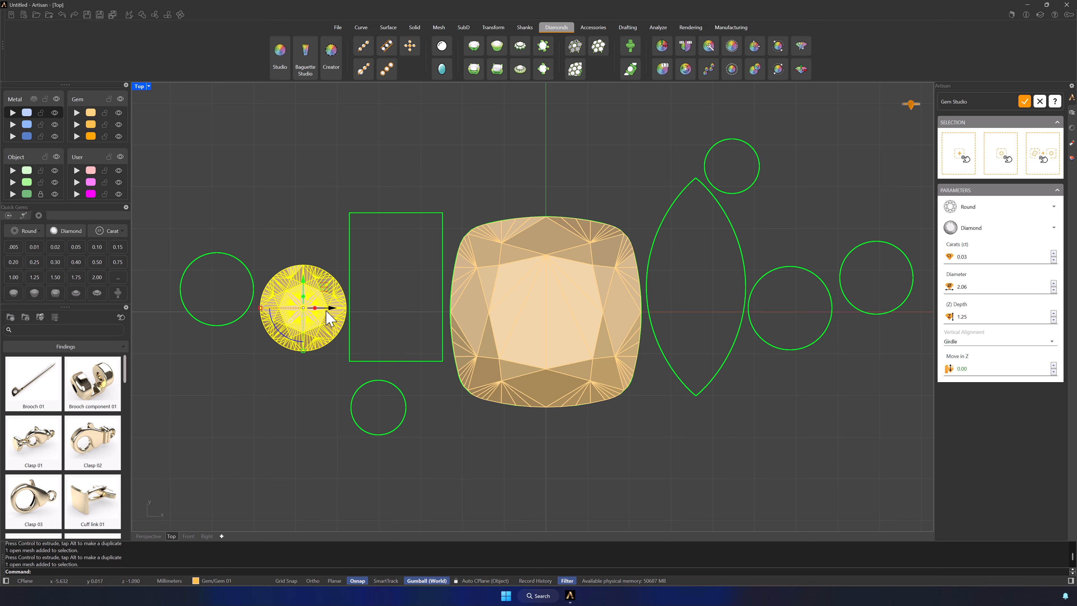
pyautogui.keyDown('alt'); pyautogui.moveTo(336, 314); pyautogui.dragTo(818, 313); pyautogui.keyUp('alt')
pyautogui.click(889, 368)
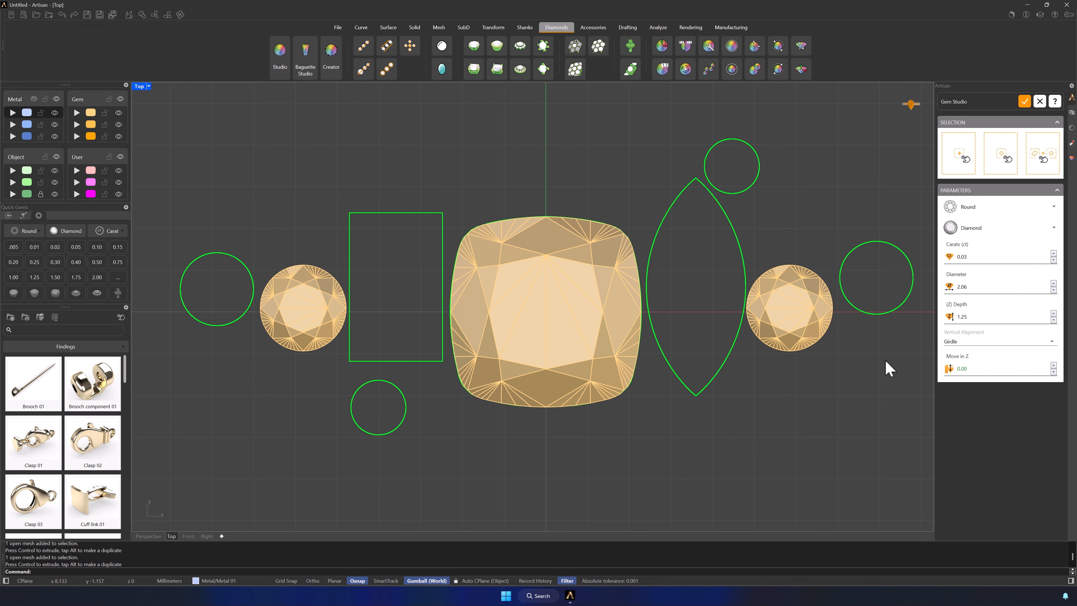
# - Copy the right round diamond onto the outermost right circle and reduce it to 0.02 ct, 1.76 mm in diameter
pyautogui.click(790, 308)
pyautogui.keyDown('alt'); pyautogui.moveTo(789, 308); pyautogui.dragTo(874, 278); pyautogui.keyUp('alt')
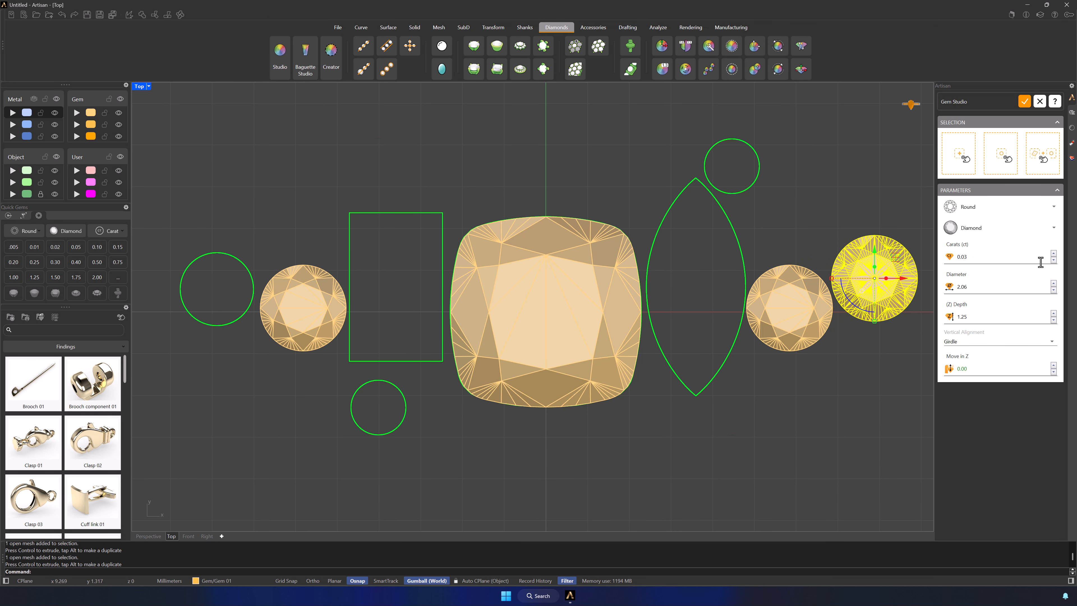
pyautogui.click(1054, 260)
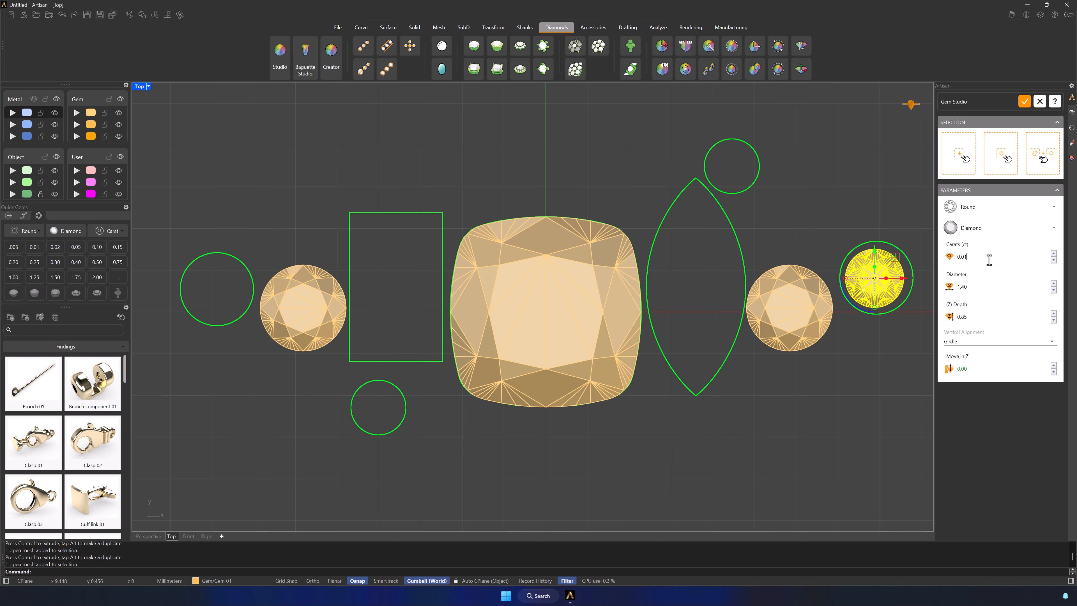
pyautogui.scroll(1, 989, 260)
# - Copy the outermost right round diamond onto the outermost left circle of the reference
pyautogui.click(891, 284)
pyautogui.moveTo(902, 278); pyautogui.dragTo(216, 263)
pyautogui.click(892, 351)
pyautogui.click(890, 278)
pyautogui.press('alt')
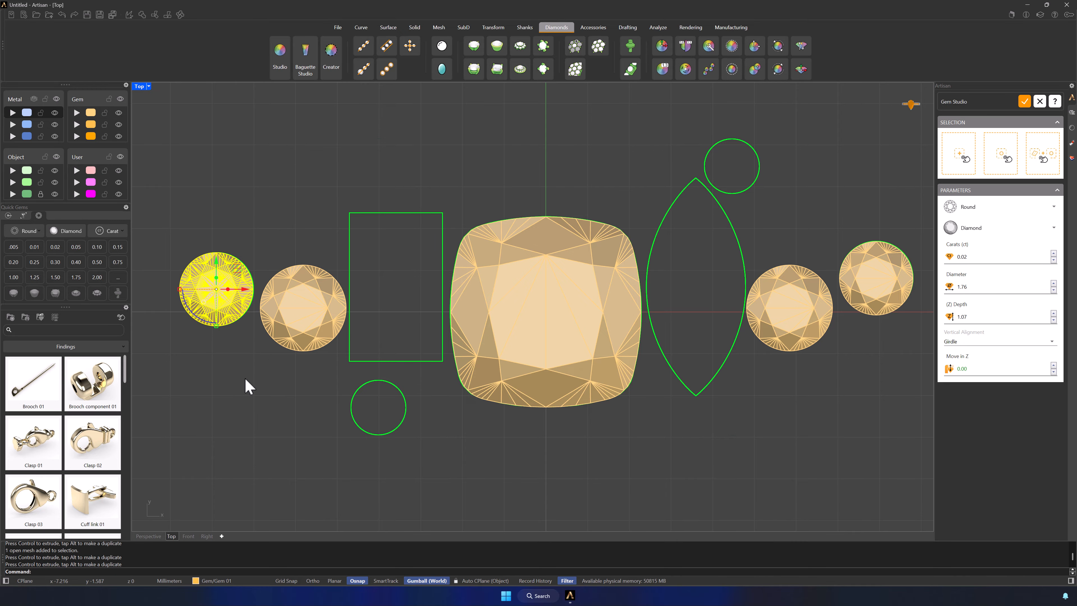
pyautogui.scroll(1, 218, 284)
pyautogui.click(284, 393)
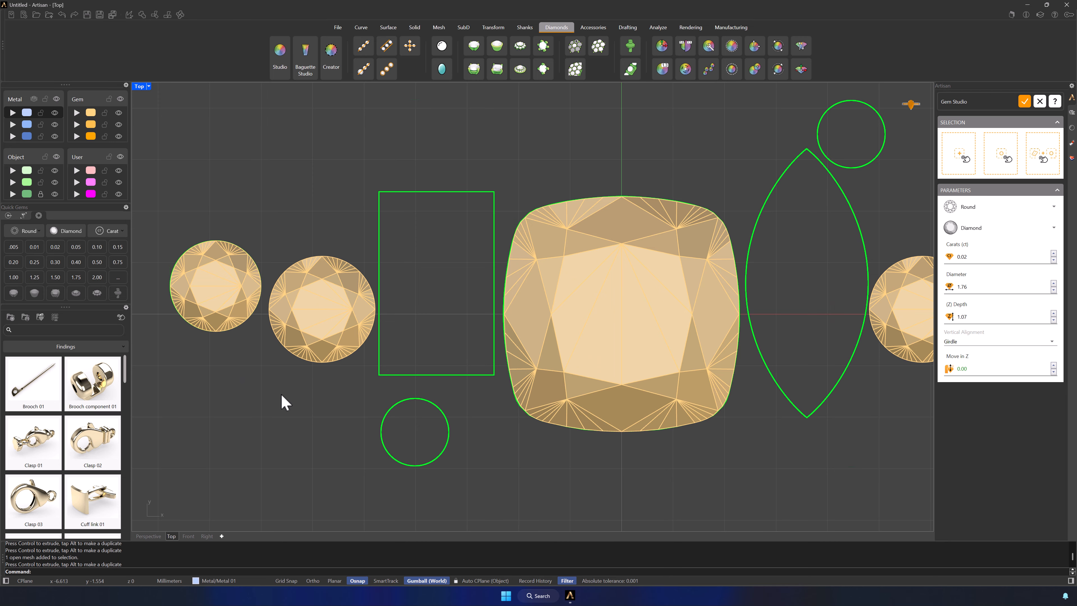
# - Add a 0.01 ct round diamond, 1.40 mm in diameter, at the origin and hide the cushion diamond covering it
pyautogui.scroll(-1, 284, 393)
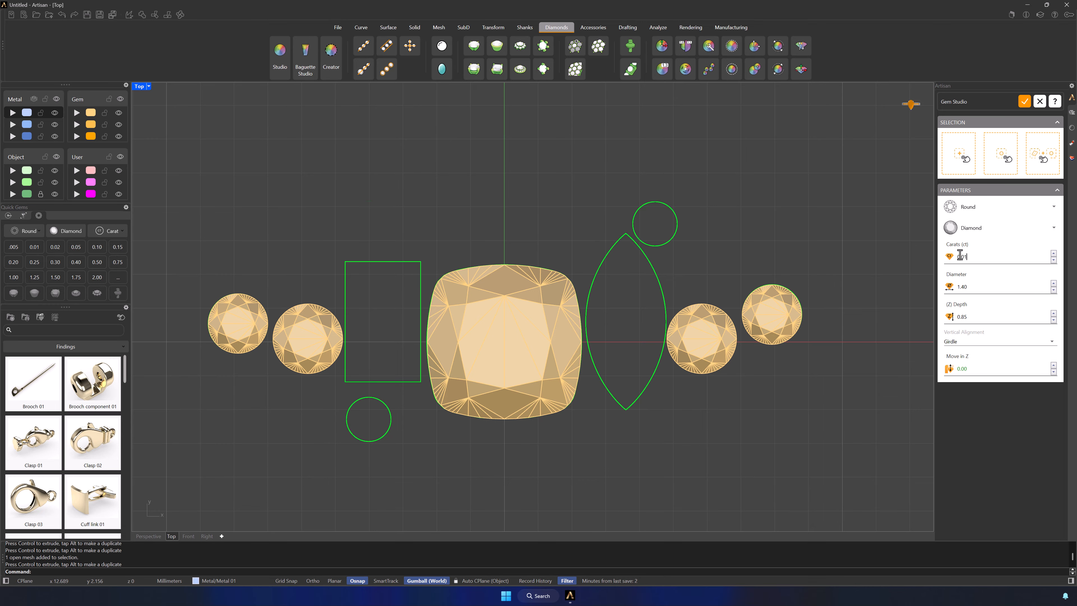
pyautogui.click(954, 163)
pyautogui.click(525, 339)
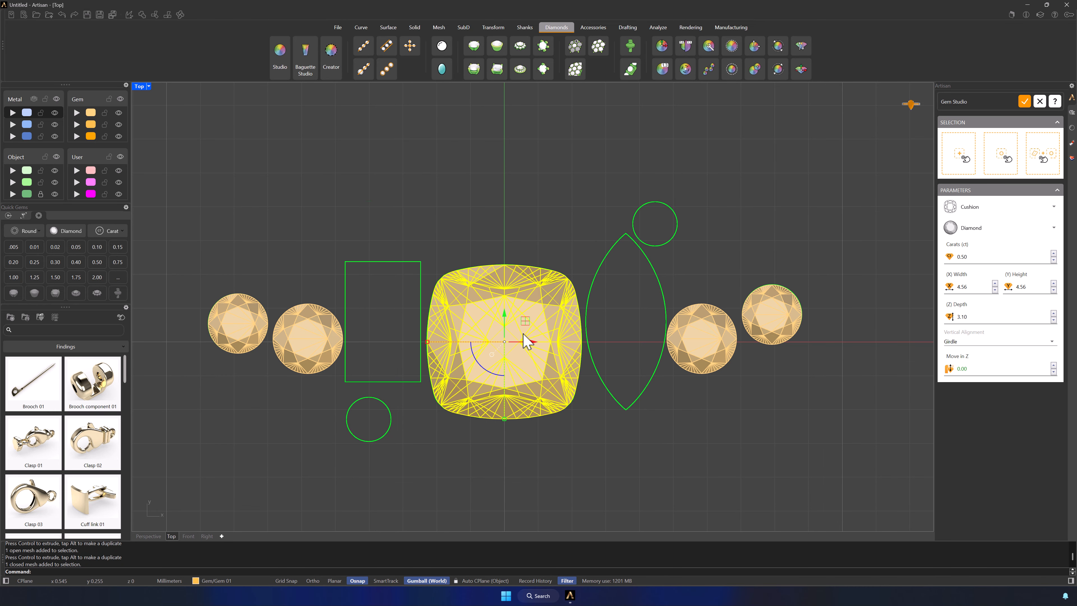
pyautogui.press('Return')
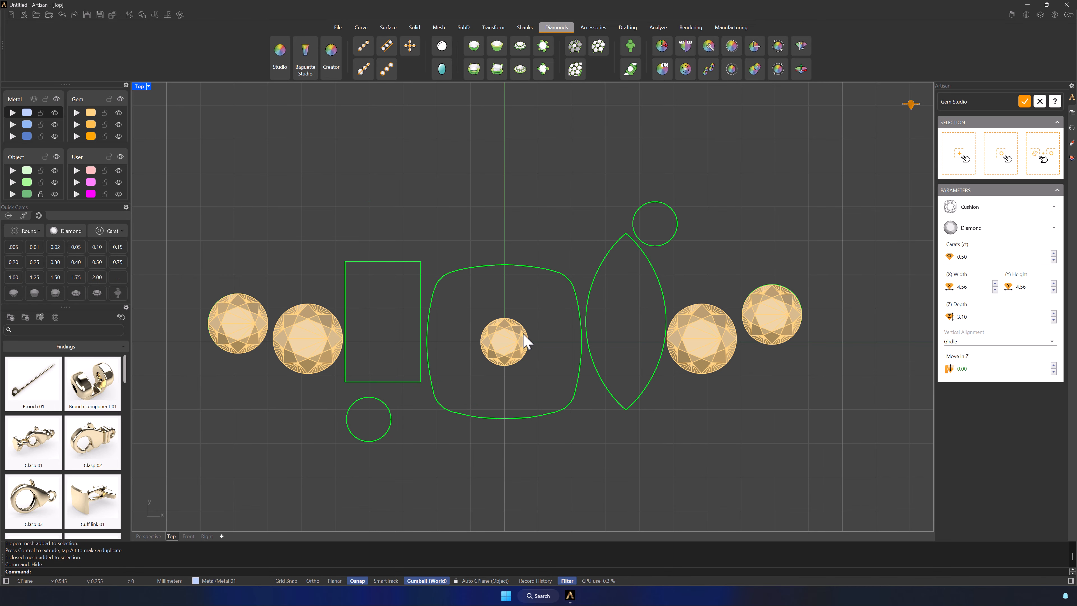
# - Place 0.01 ct round diamonds on the small circles below the rectangular outline and above the marquise outline
pyautogui.click(524, 338)
pyautogui.moveTo(524, 338); pyautogui.dragTo(392, 404)
pyautogui.click(462, 450)
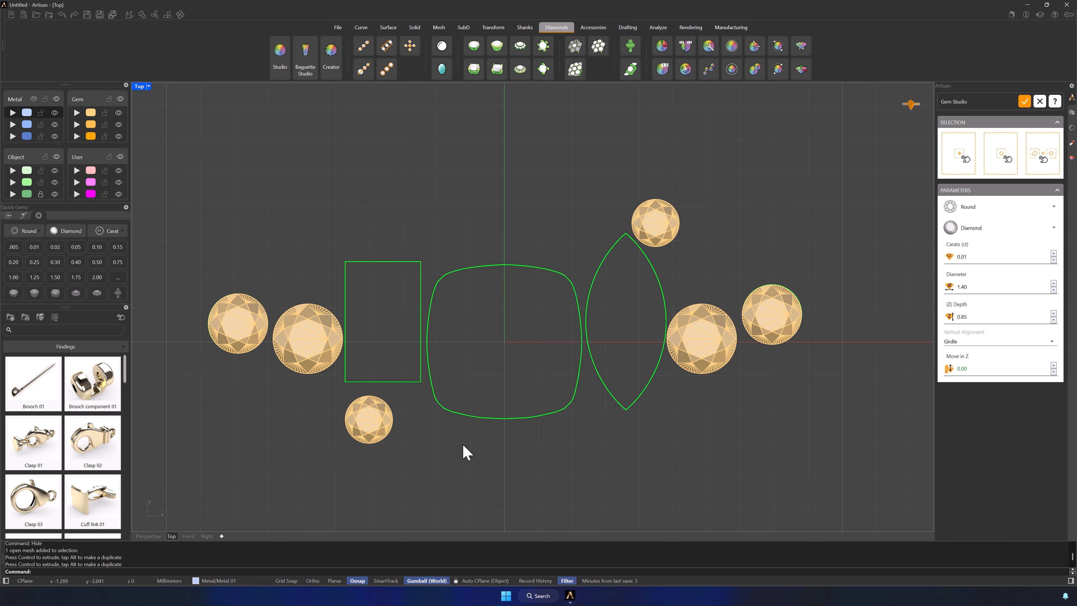
# - Create a baguette-cut diamond and move it onto the rectangular outline
pyautogui.click(982, 206)
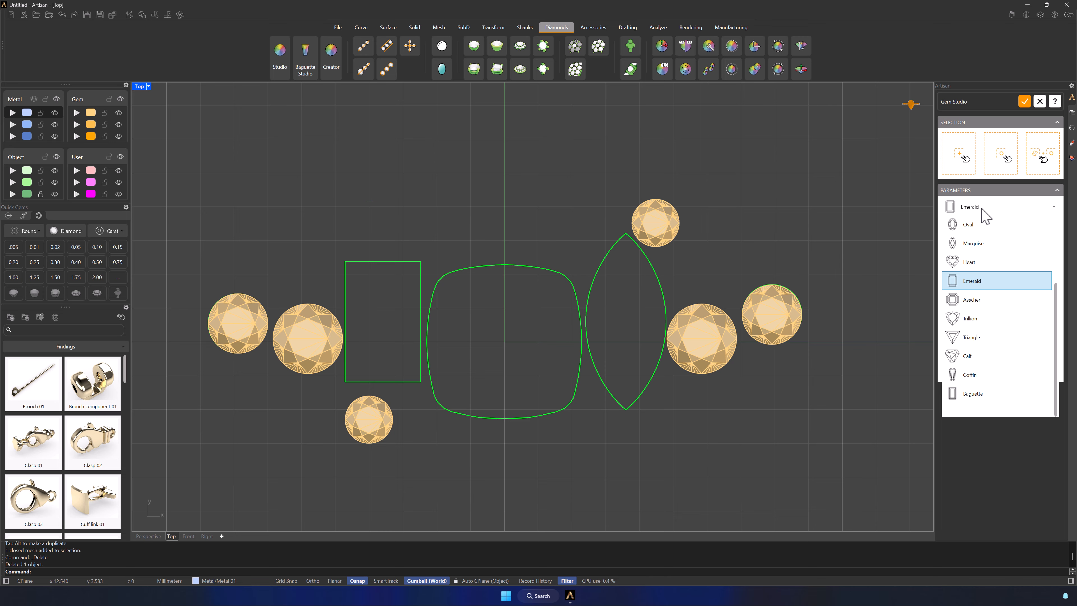
pyautogui.click(962, 392)
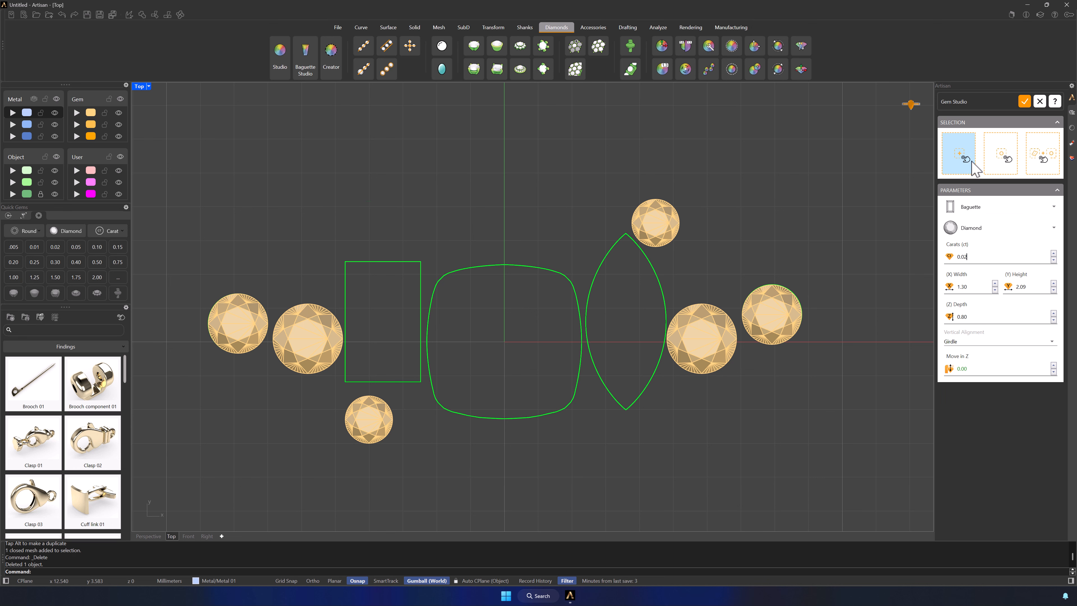
pyautogui.click(961, 161)
pyautogui.moveTo(496, 324); pyautogui.dragTo(410, 322)
# - Increase the baguette's carat weight and adjust its placement until it fills the rectangular outline
pyautogui.click(1052, 253)
pyautogui.click(1053, 254)
pyautogui.click(1053, 253)
pyautogui.click(1053, 253)
pyautogui.click(430, 230)
pyautogui.click(417, 312)
pyautogui.click(485, 245)
# - Create a 0.10 ct marquise diamond, 2.37 by 5.22 mm, and fit it to the marquise outline
pyautogui.click(977, 215)
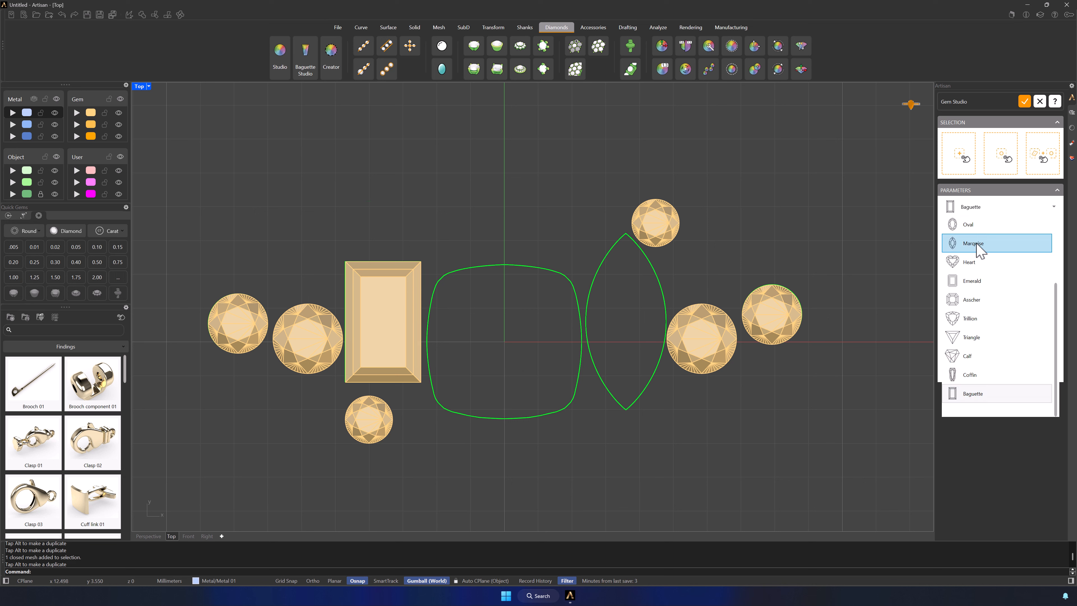
pyautogui.click(976, 242)
pyautogui.moveTo(525, 318); pyautogui.dragTo(651, 300)
pyautogui.click(712, 467)
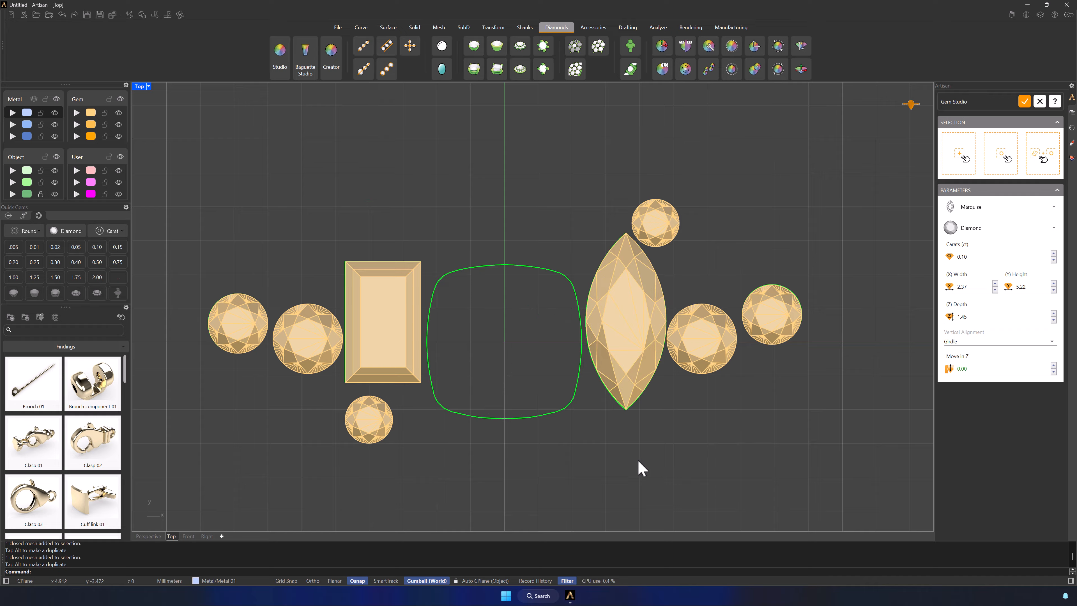
# - Show the hidden cushion diamond again and accept the gems in Gem Studio
pyautogui.write('Show')
pyautogui.press('Return')
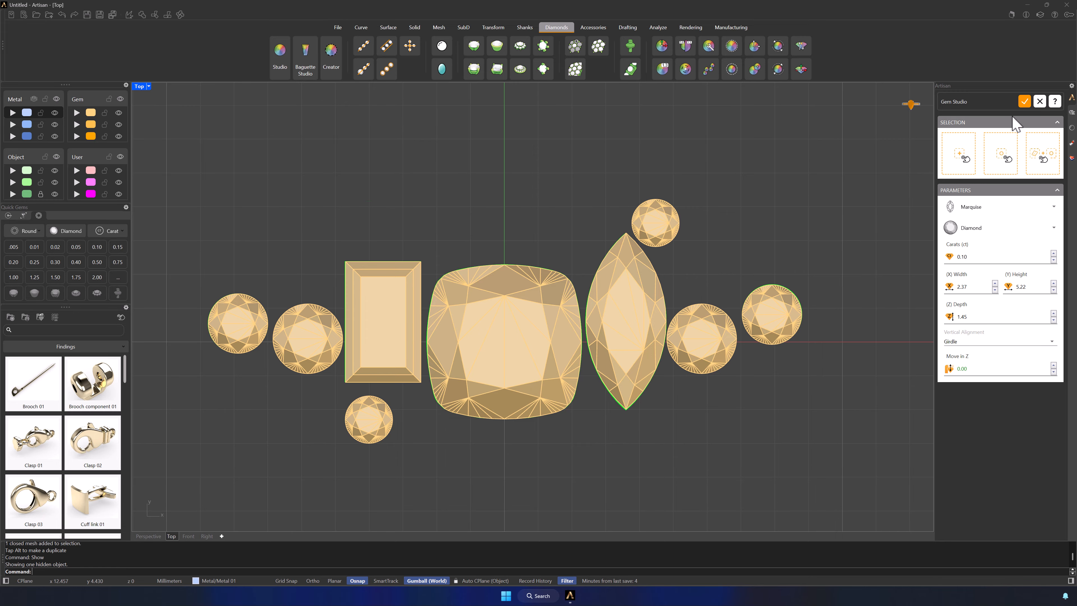
pyautogui.click(1024, 102)
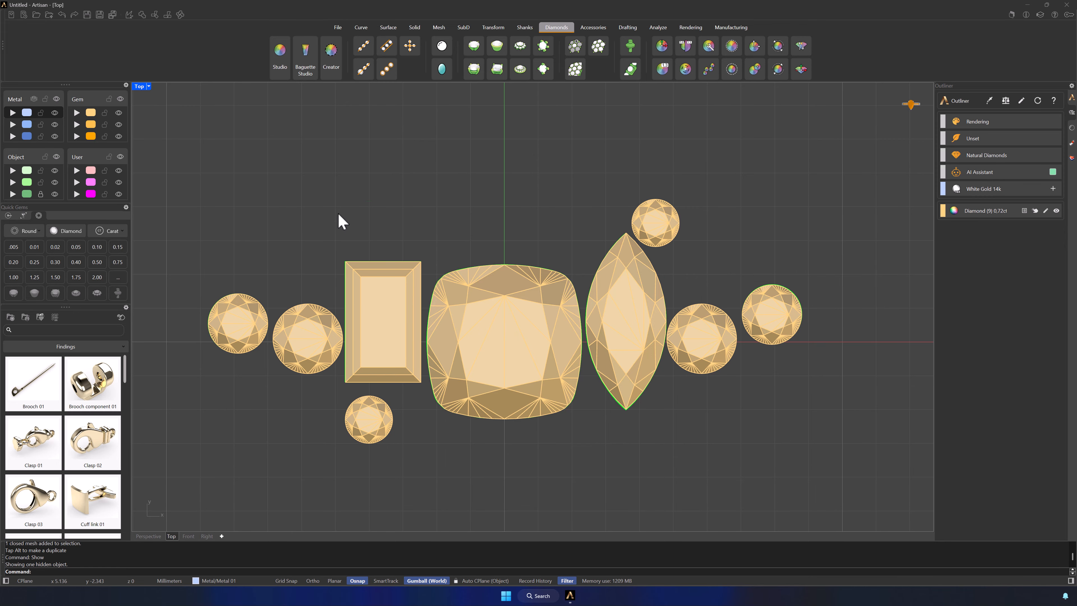
# - Restore the four-viewport layout and zoom every viewport to the extents of the gem arrangement
pyautogui.doubleClick(144, 87)
pyautogui.scroll(3, 733, 174)
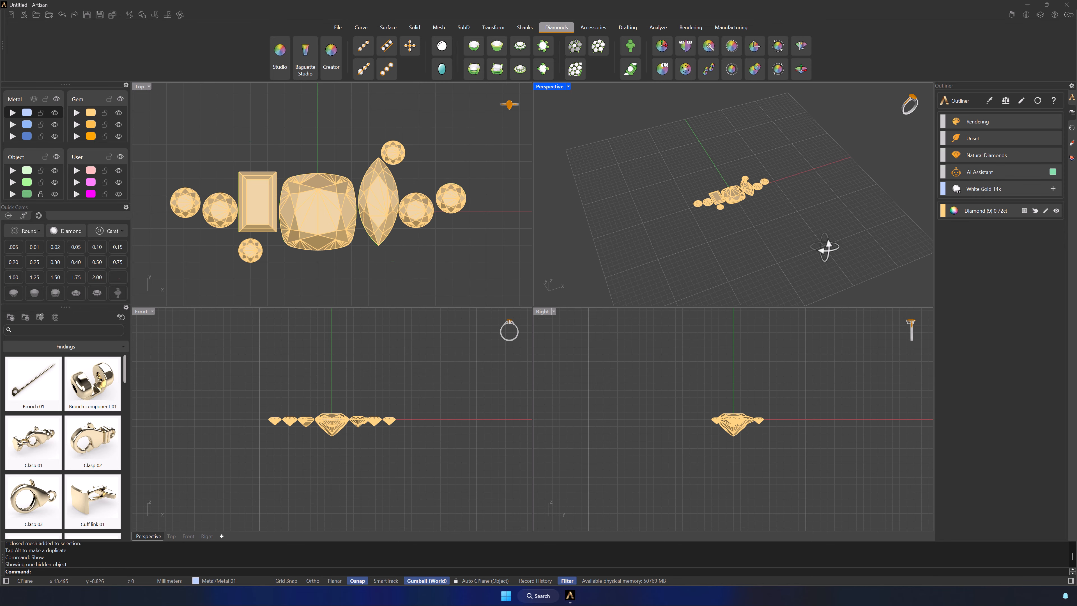
pyautogui.scroll(5, 733, 174)
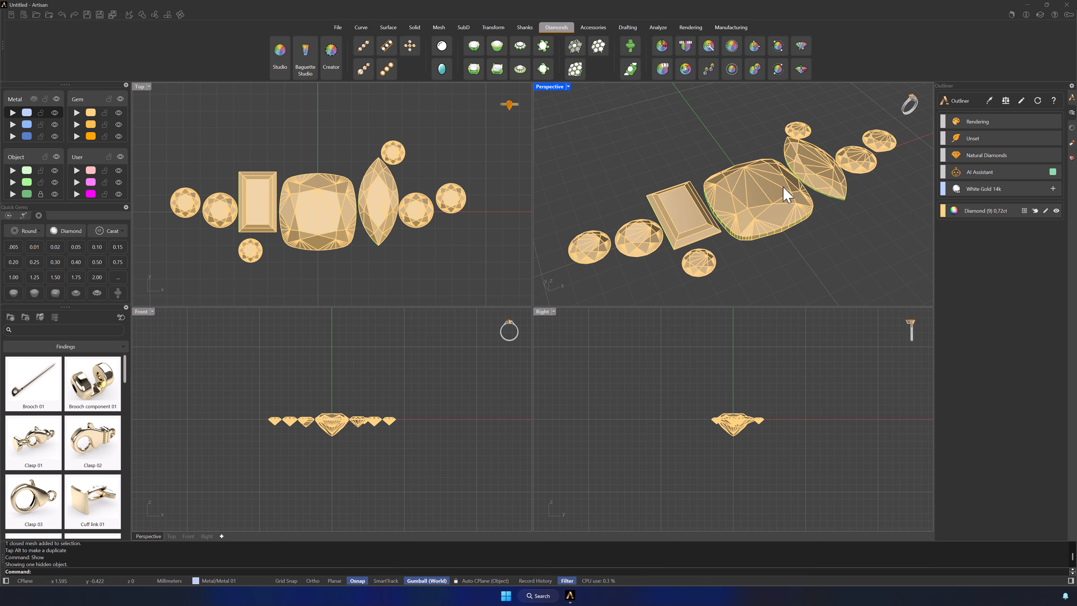
pyautogui.click(568, 87)
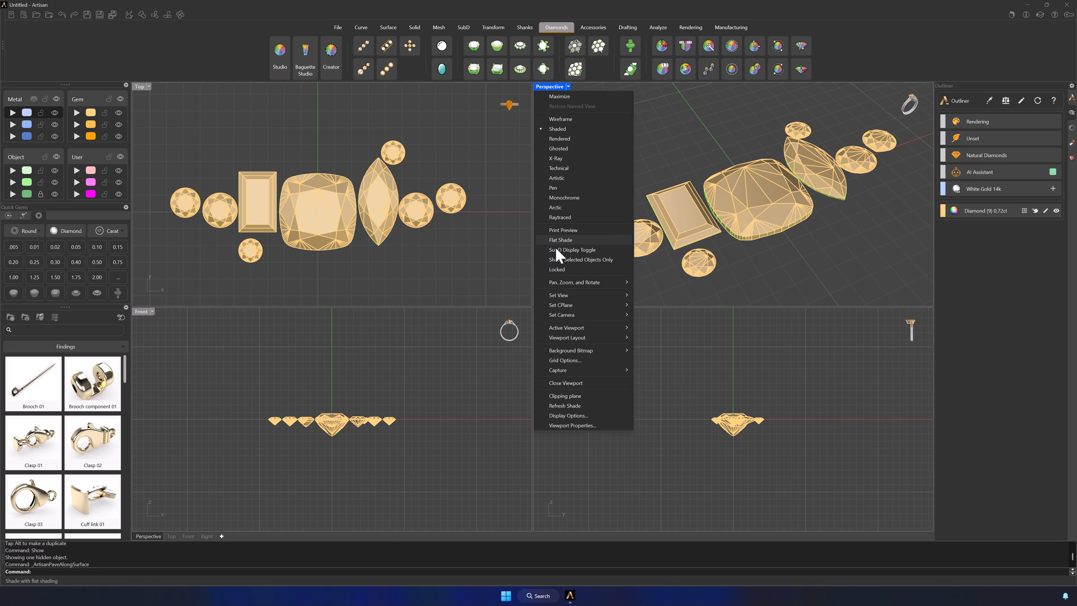
pyautogui.moveTo(625, 283)
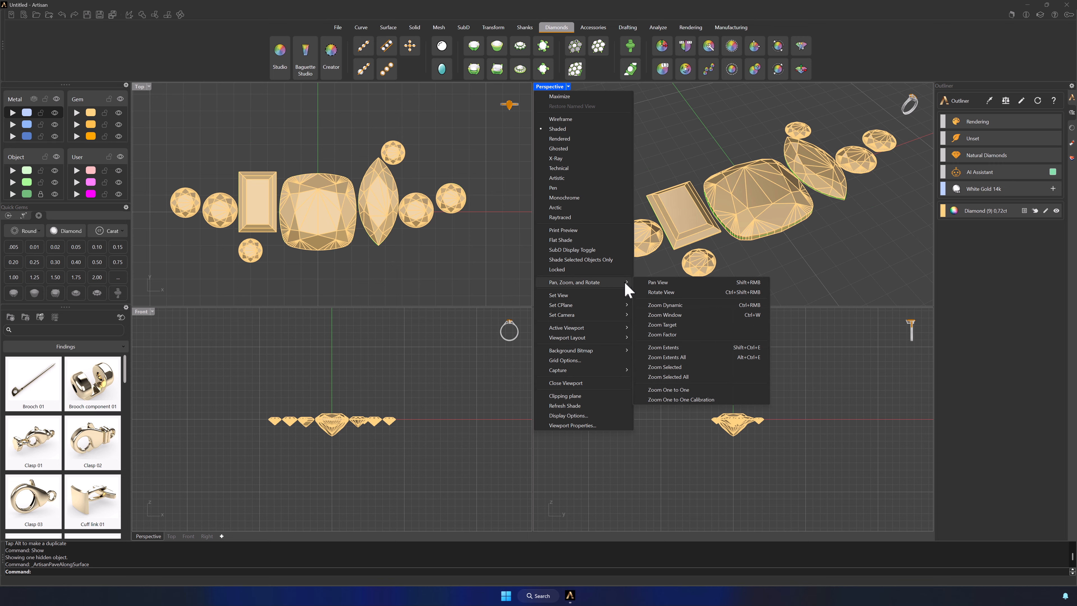
pyautogui.click(698, 356)
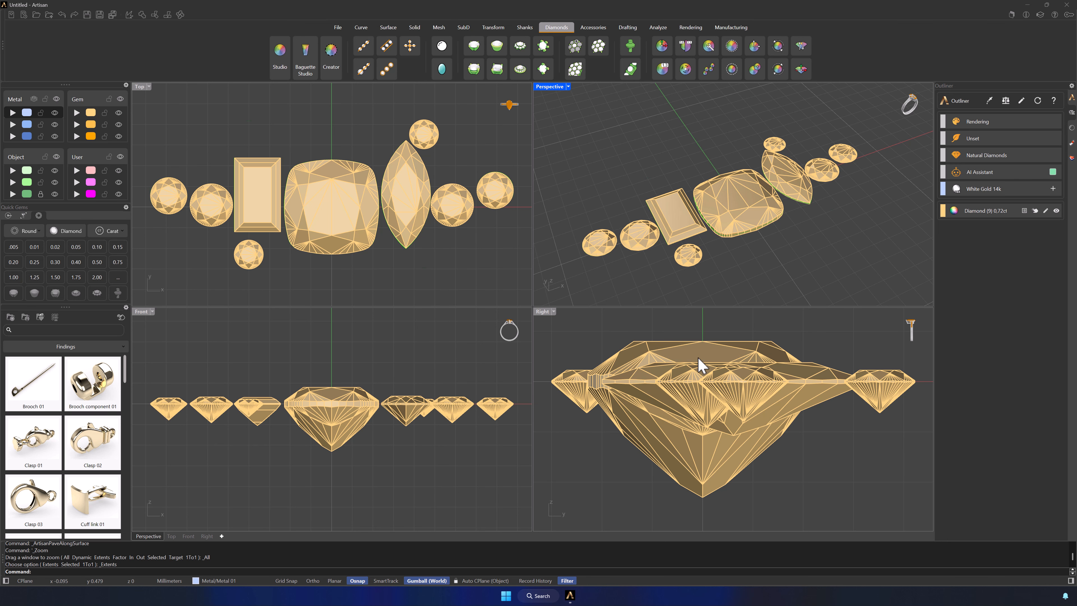
pyautogui.click(717, 336)
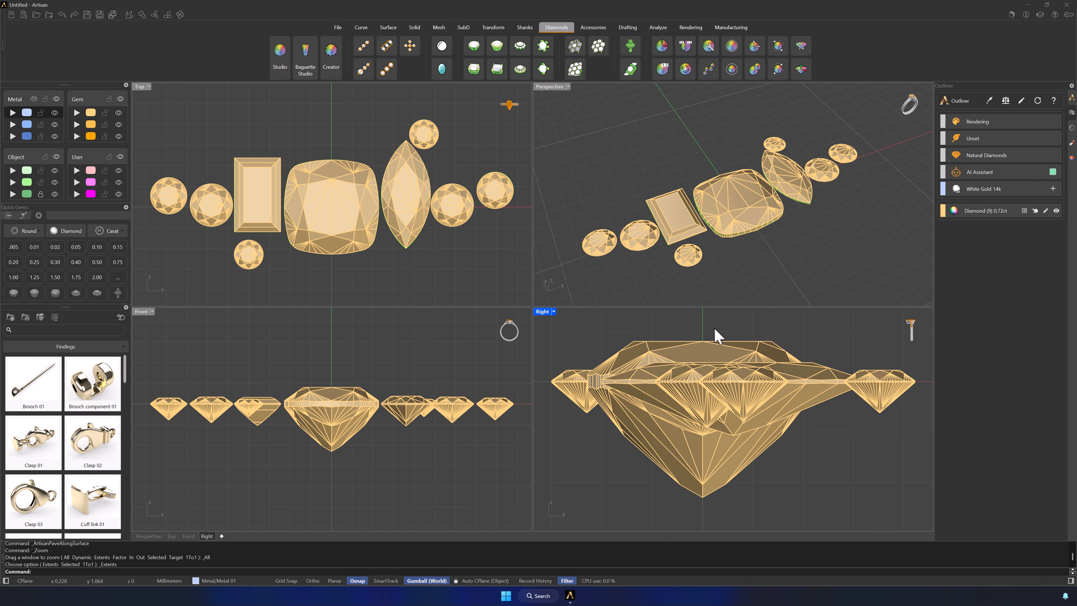
# - Raise the cushion diamond vertically in the Front view until its culet rests on the base axis
pyautogui.click(313, 403)
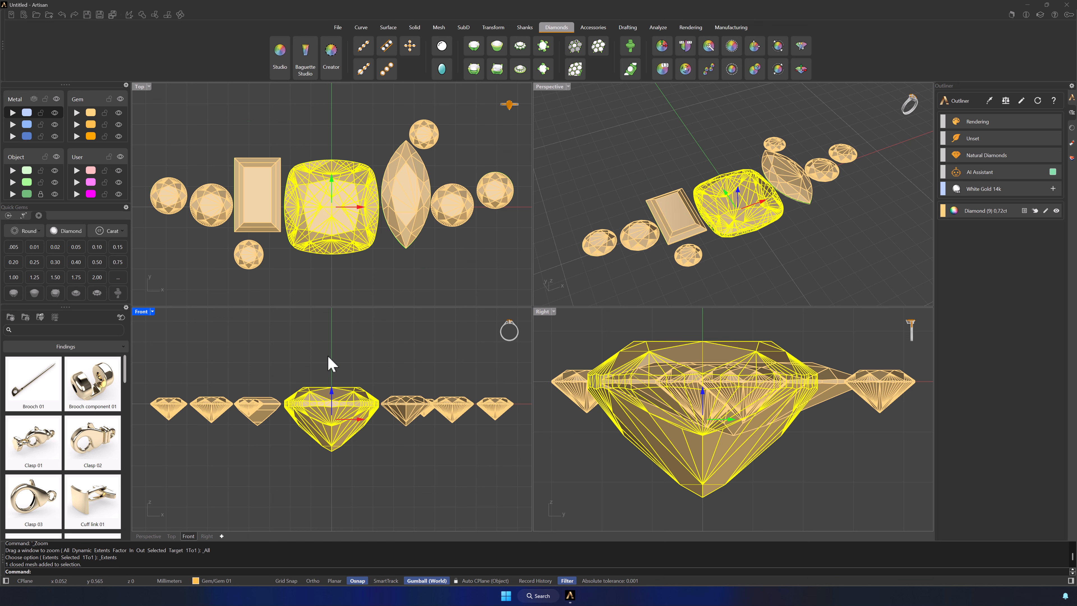
pyautogui.click(332, 391)
pyautogui.press('Return')
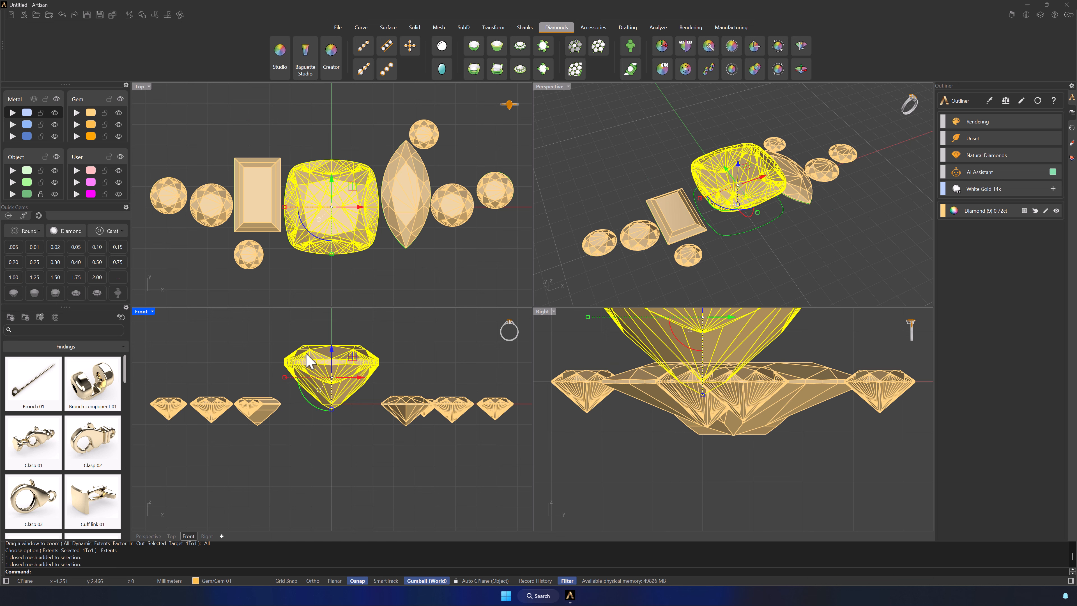
pyautogui.click(352, 436)
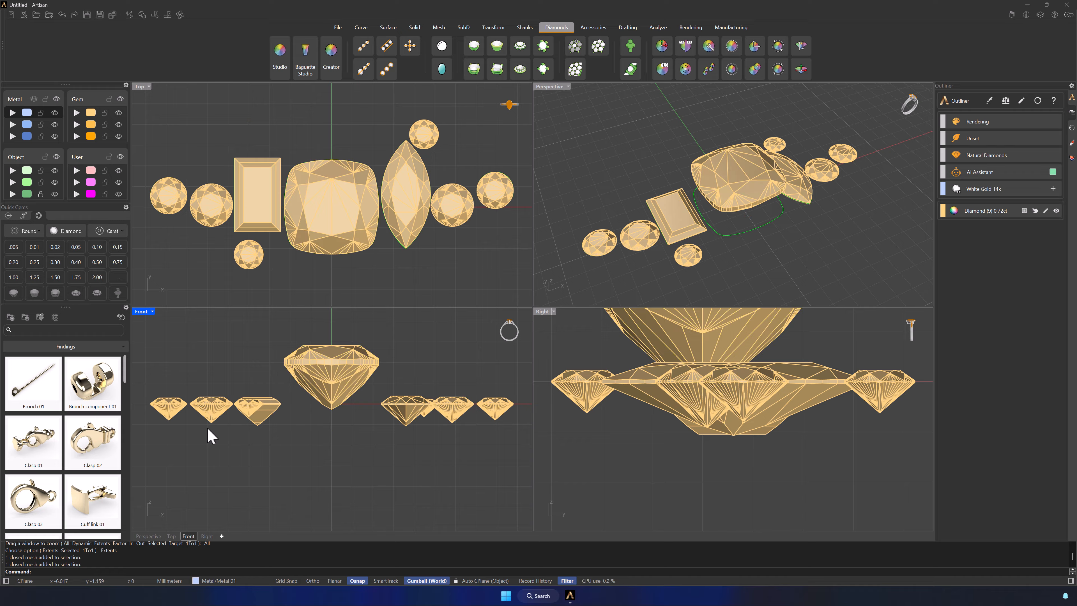
# - Draw a horizontal line in the Front view from the origin (0) past the outermost round diamond on the marquise side
pyautogui.click(361, 27)
pyautogui.click(171, 47)
pyautogui.scroll(-2, 225, 332)
pyautogui.scroll(-1, 225, 340)
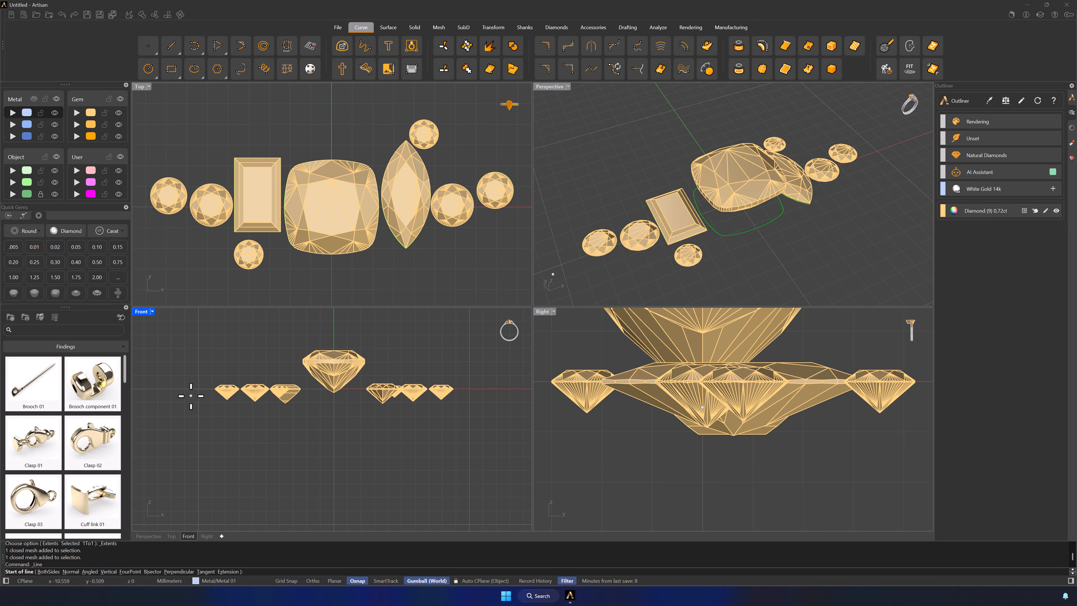
pyautogui.write('0')
pyautogui.press('Return')
pyautogui.click(520, 388)
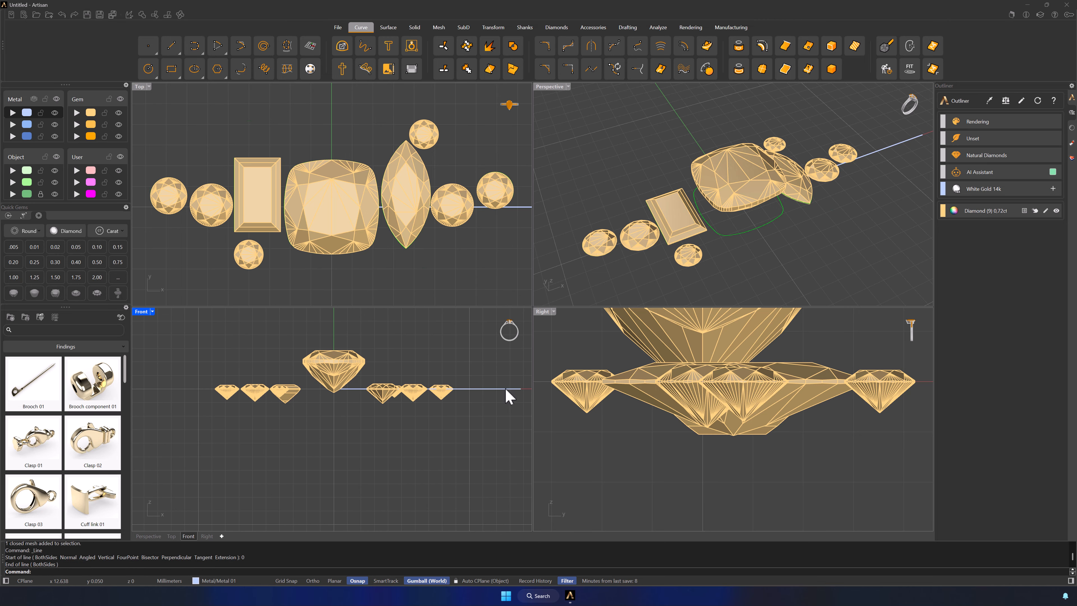
# - Centre the line on the origin and lengthen it in both directions beyond the outermost diamonds
pyautogui.click(506, 389)
pyautogui.moveTo(453, 388); pyautogui.dragTo(360, 392)
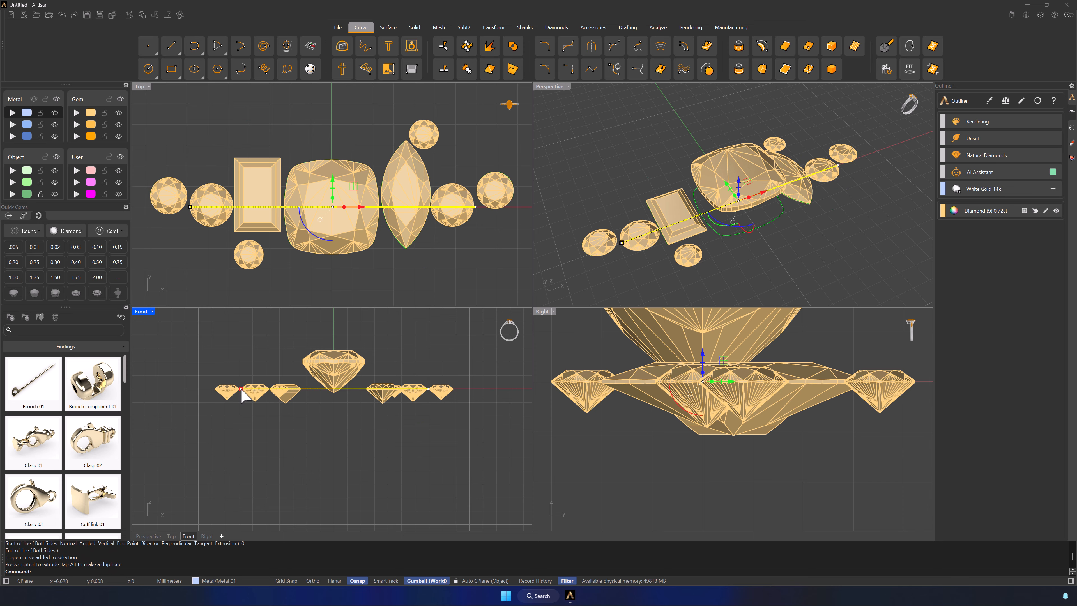
pyautogui.keyDown('shift'); pyautogui.moveTo(241, 389); pyautogui.dragTo(170, 394); pyautogui.keyUp('shift')
pyautogui.click(274, 455)
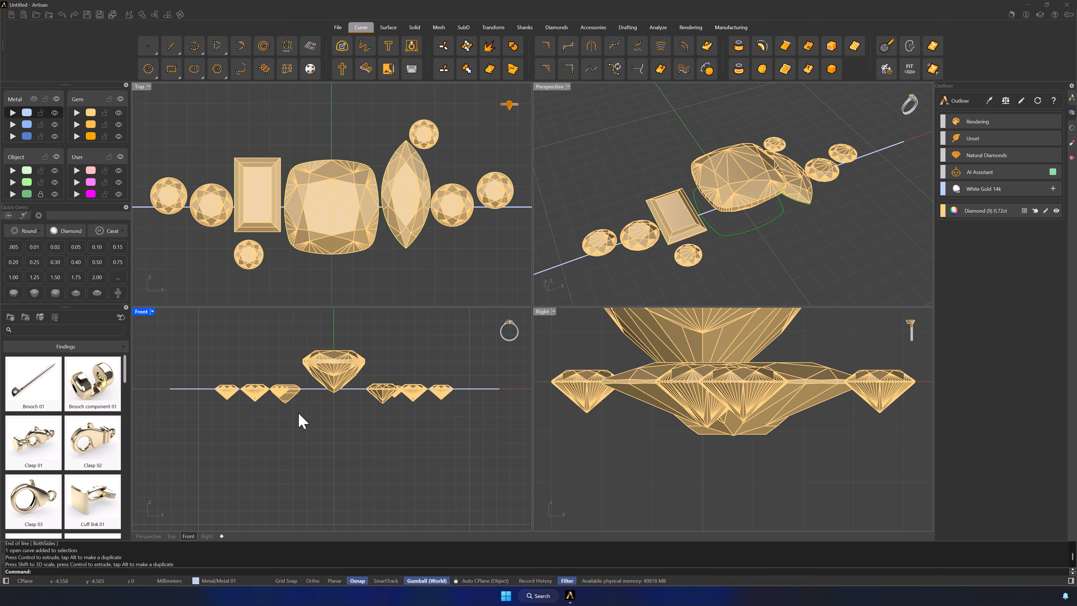
# - Move the horizontal line up by 1.61 mm so it crosses the cushion diamond
pyautogui.click(313, 389)
pyautogui.scroll(2, 313, 389)
pyautogui.moveTo(313, 405); pyautogui.dragTo(299, 447, button='right')
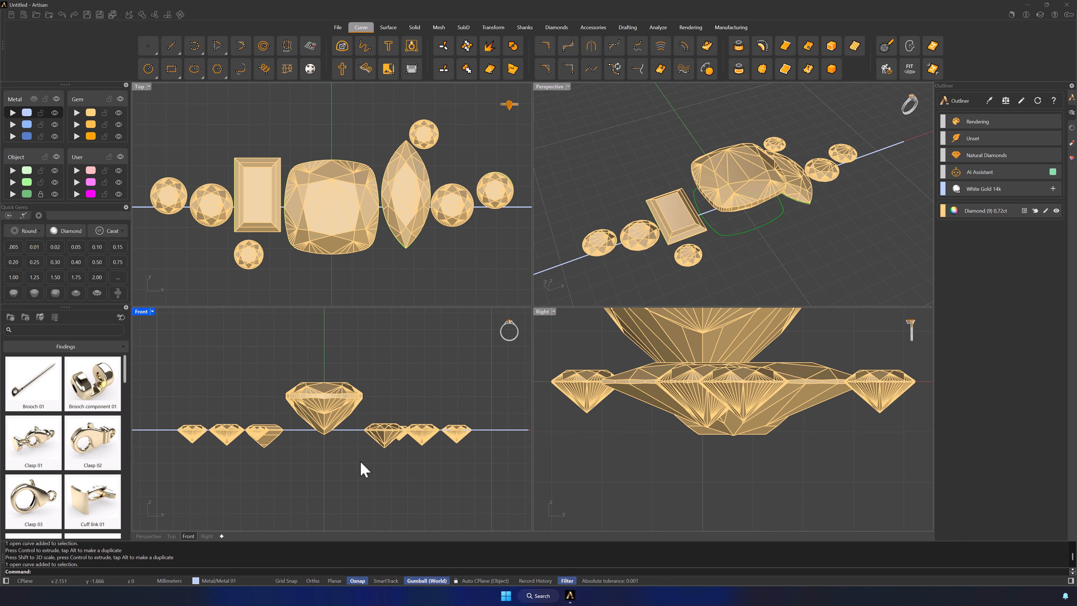
pyautogui.scroll(-1, 359, 465)
pyautogui.click(333, 413)
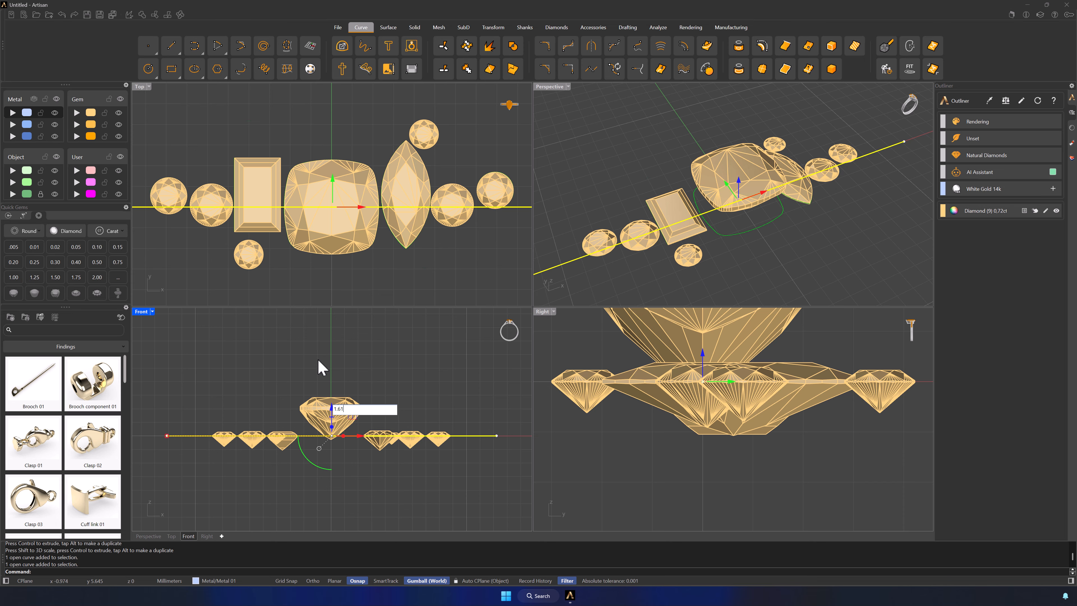
pyautogui.press('Return')
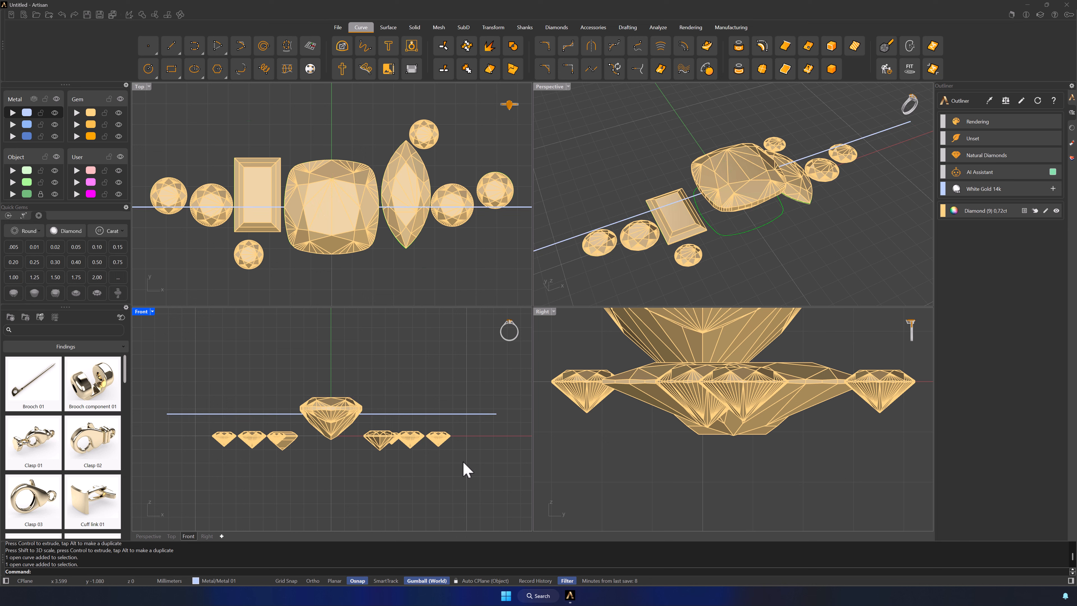
# - Move the eight smaller diamonds up together in the Front view until their girdles align with the horizontal line
pyautogui.moveTo(480, 466); pyautogui.dragTo(203, 451)
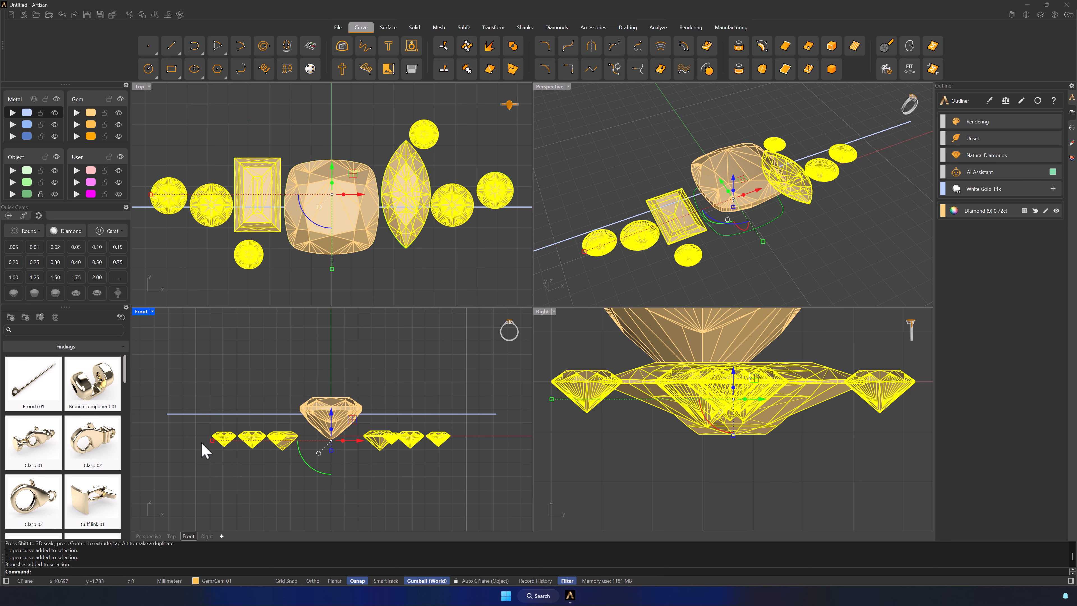
pyautogui.scroll(5, 199, 448)
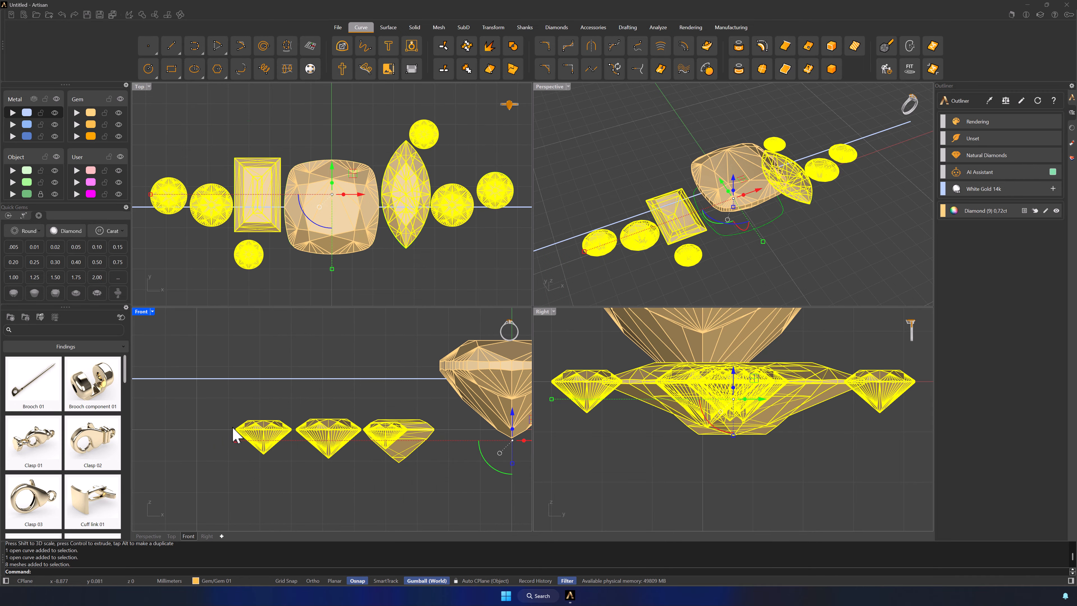
pyautogui.scroll(3, 232, 426)
pyautogui.doubleClick(141, 312)
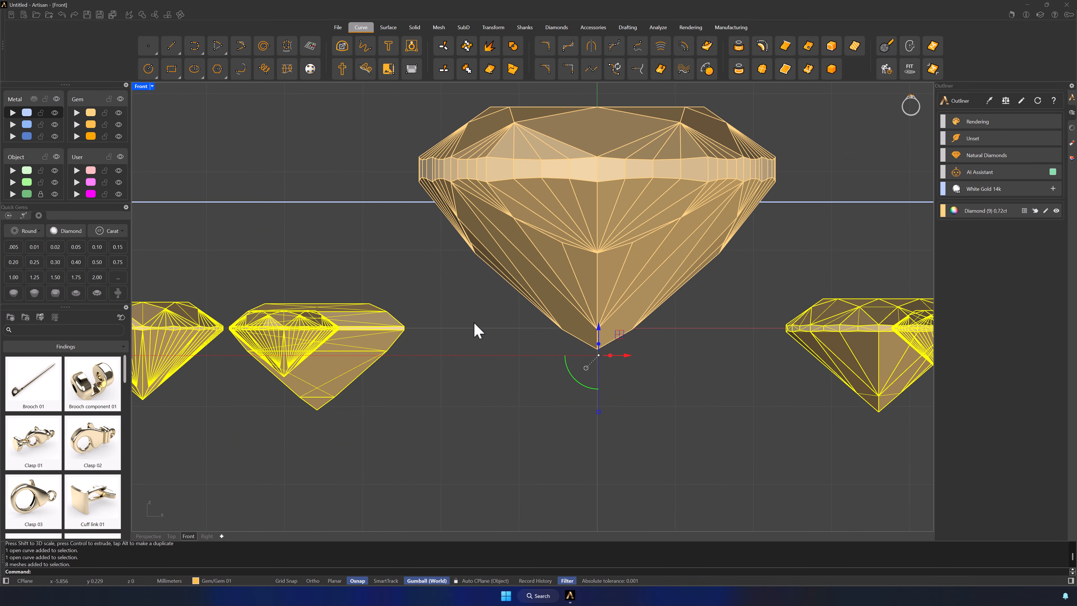
pyautogui.moveTo(599, 329); pyautogui.dragTo(602, 201)
pyautogui.click(535, 381)
pyautogui.scroll(-5, 535, 382)
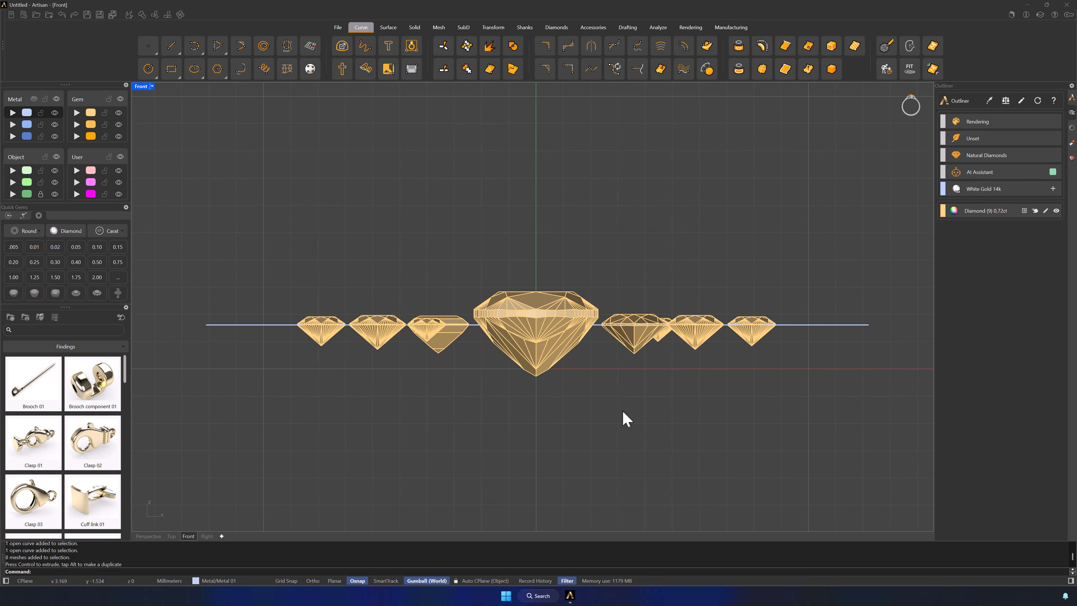
pyautogui.scroll(2, 622, 410)
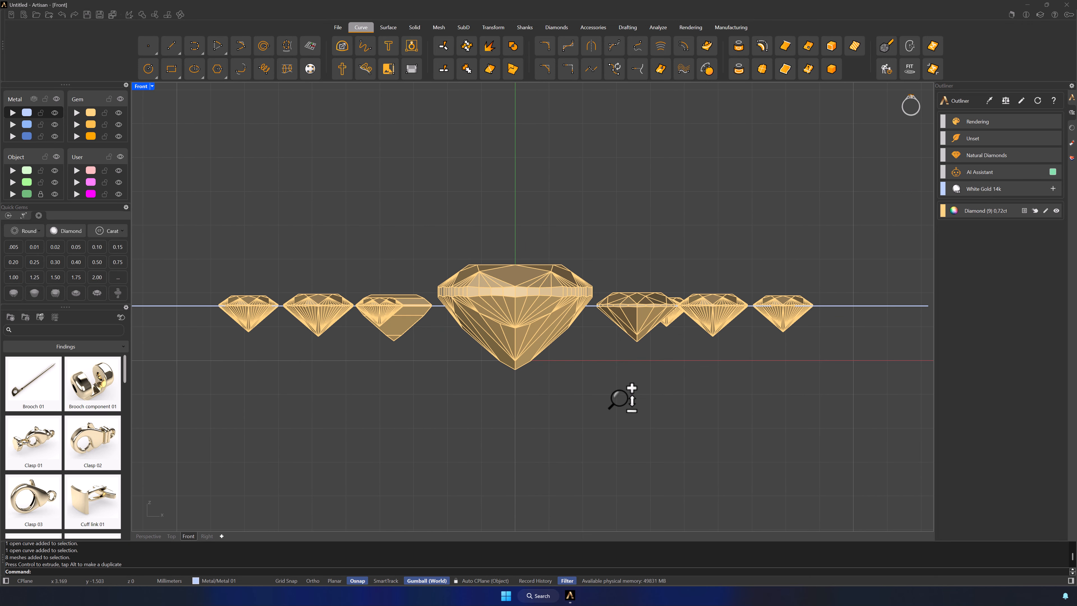
# - Restore the four-viewport layout, hide the green gem outline curves, and zoom all viewports to the extents
pyautogui.doubleClick(141, 87)
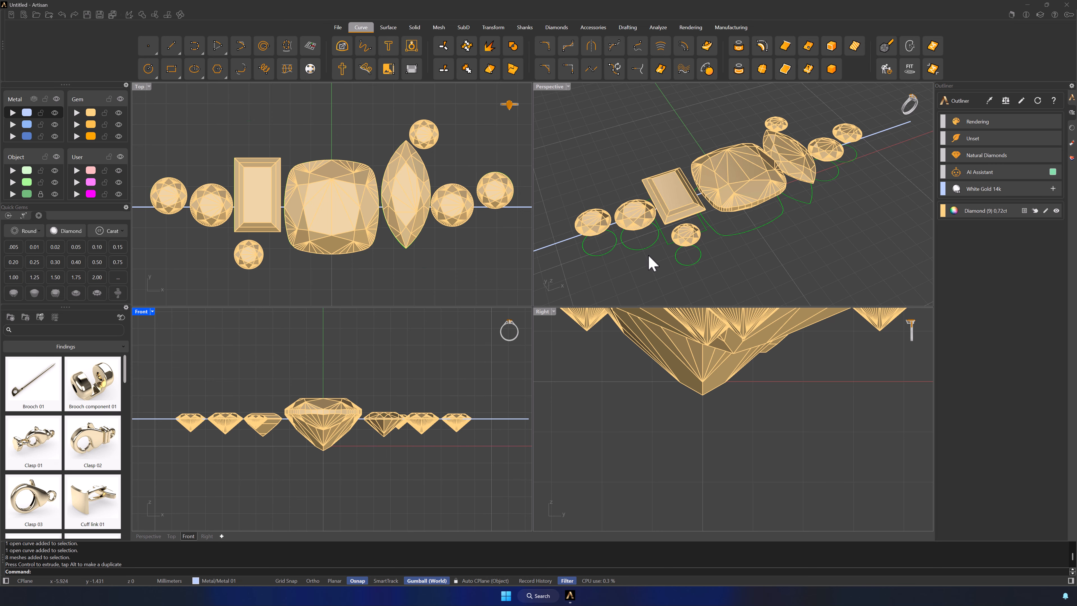
pyautogui.click(54, 193)
pyautogui.click(569, 87)
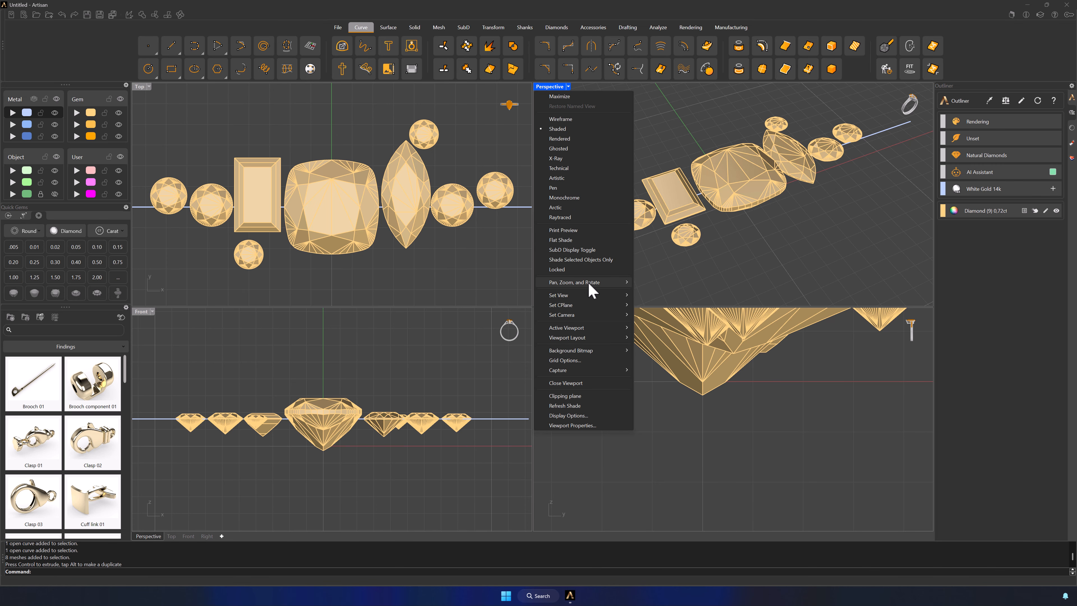
pyautogui.moveTo(591, 282)
pyautogui.click(691, 357)
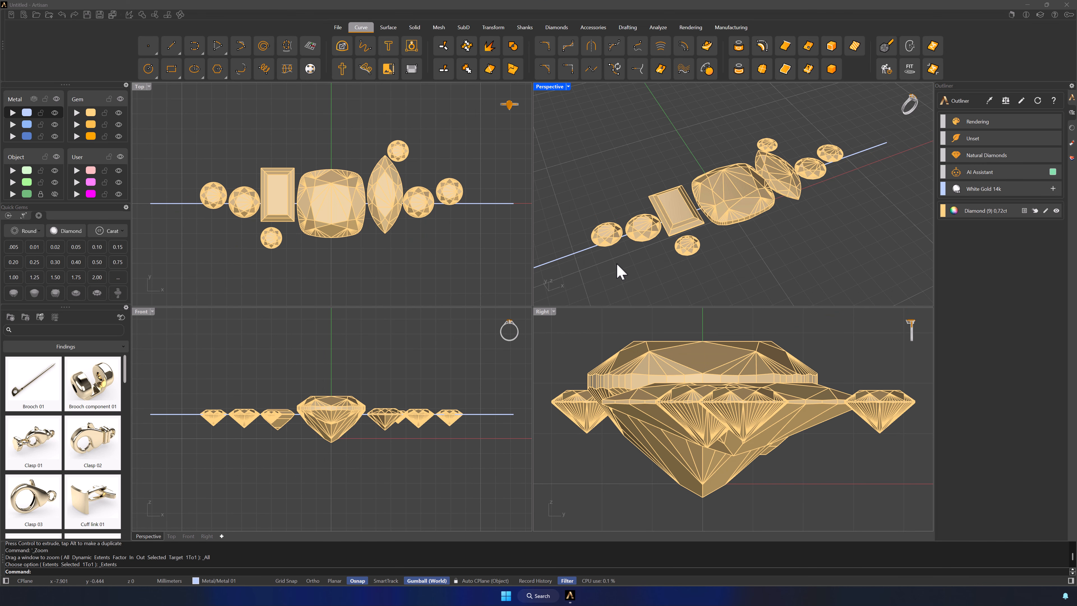
# - In a maximized Perspective view, start a Basket setting on the end round diamond beyond the baguette and open its parameters
pyautogui.doubleClick(551, 96)
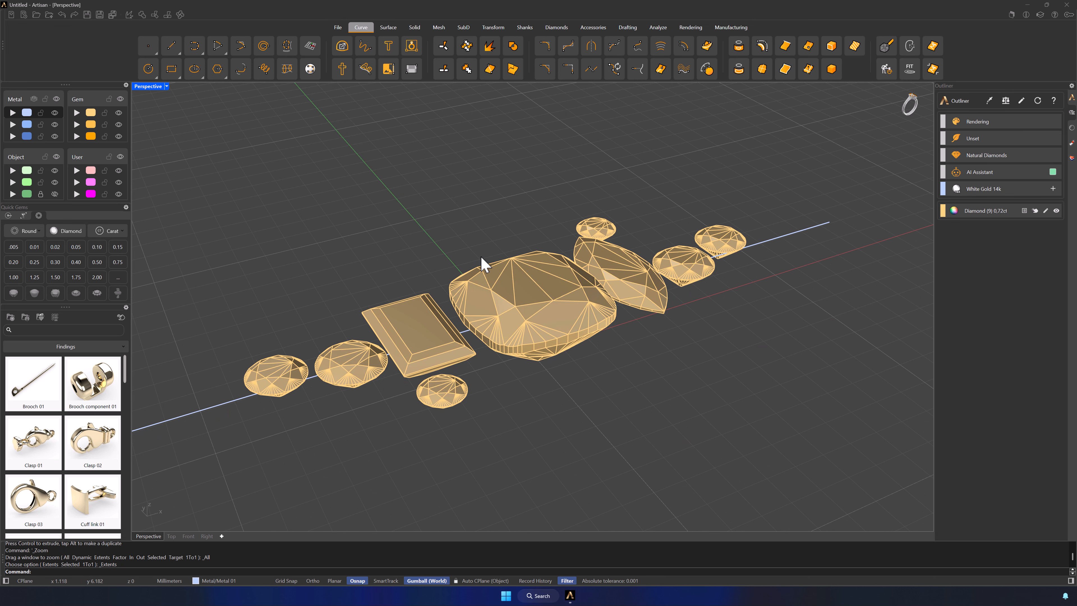
pyautogui.click(339, 354)
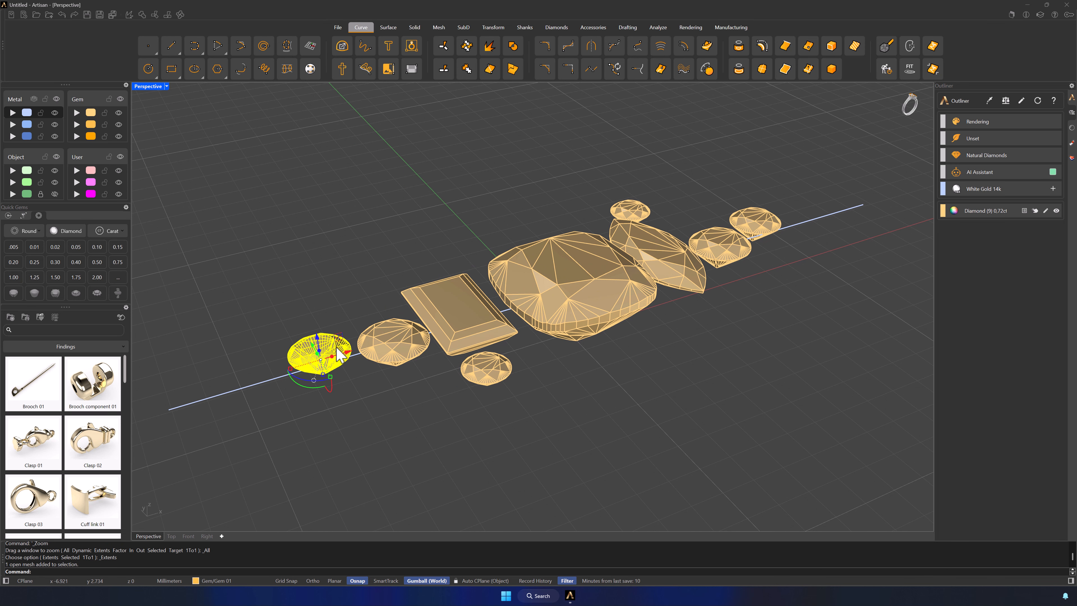
pyautogui.click(555, 27)
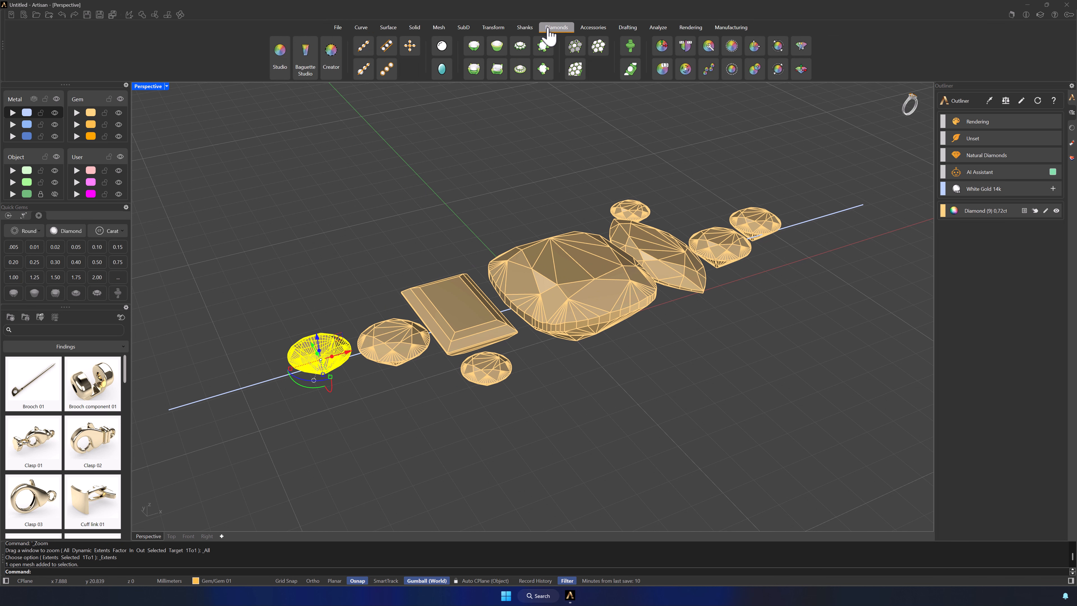
pyautogui.click(473, 69)
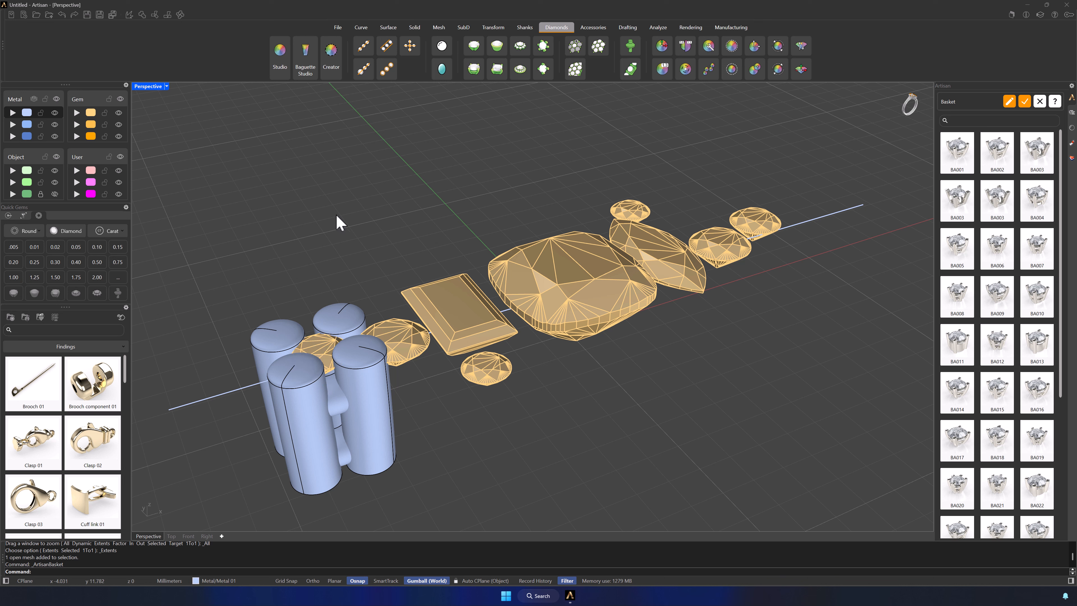
pyautogui.click(1009, 103)
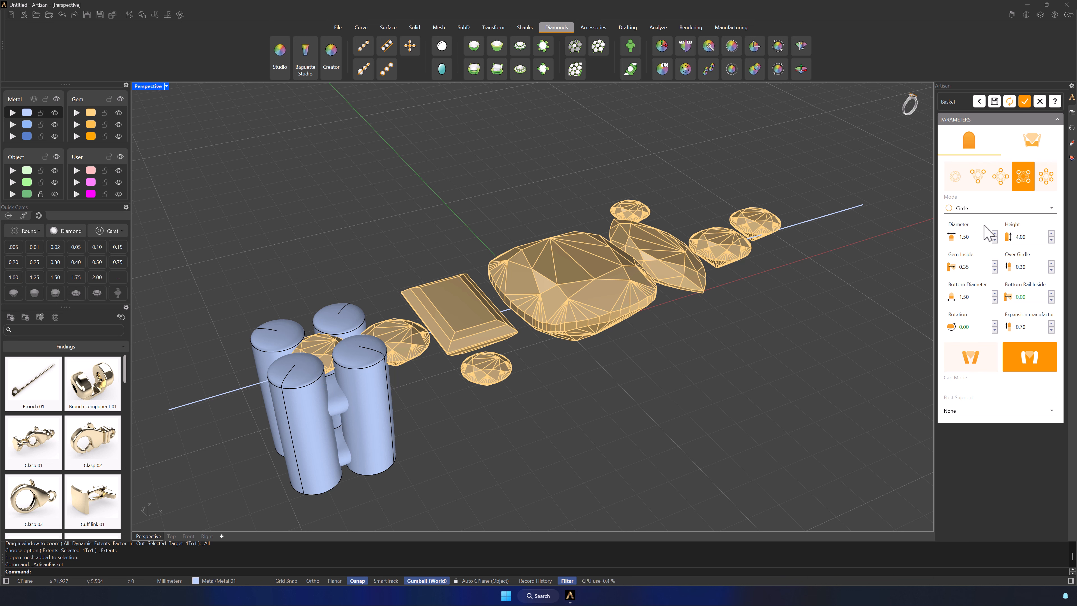
# - Set the basket prongs' diameter to 0.70 and their height to 2.20
pyautogui.click(994, 240)
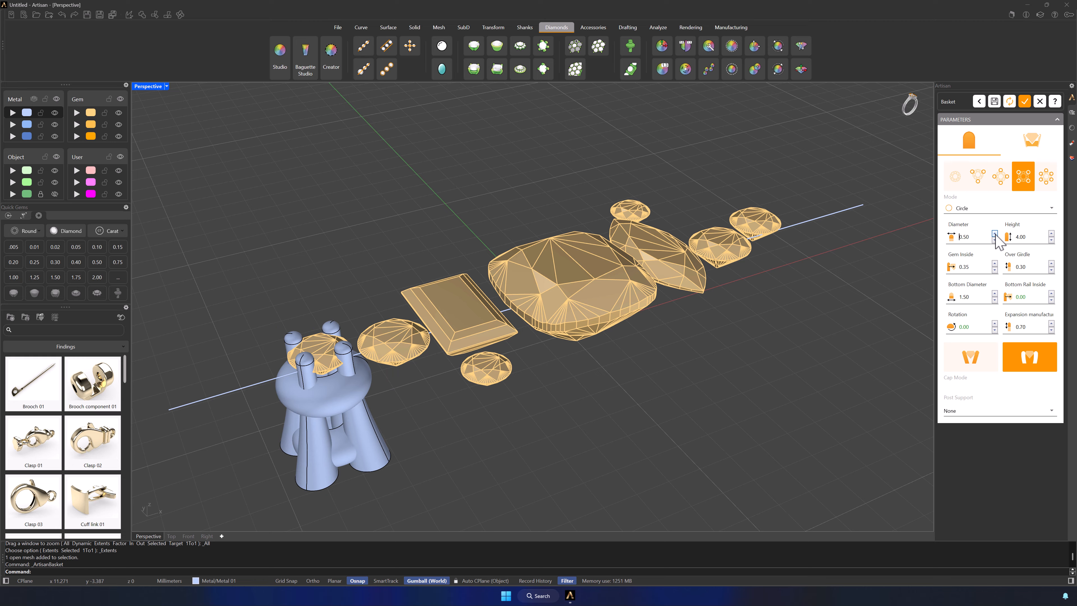
pyautogui.click(994, 234)
pyautogui.click(994, 234)
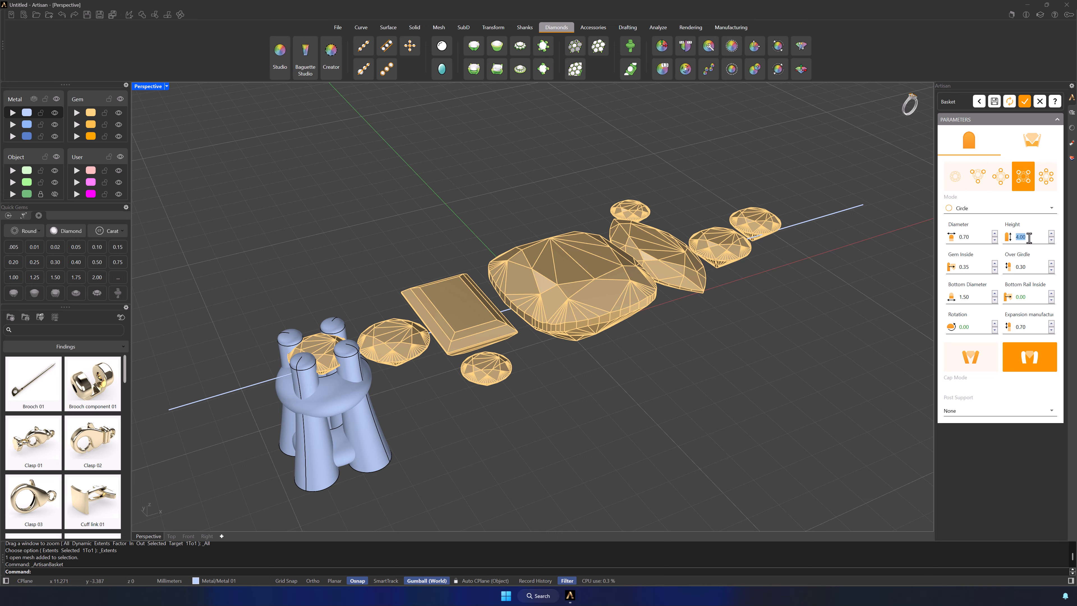
pyautogui.write('2.2')
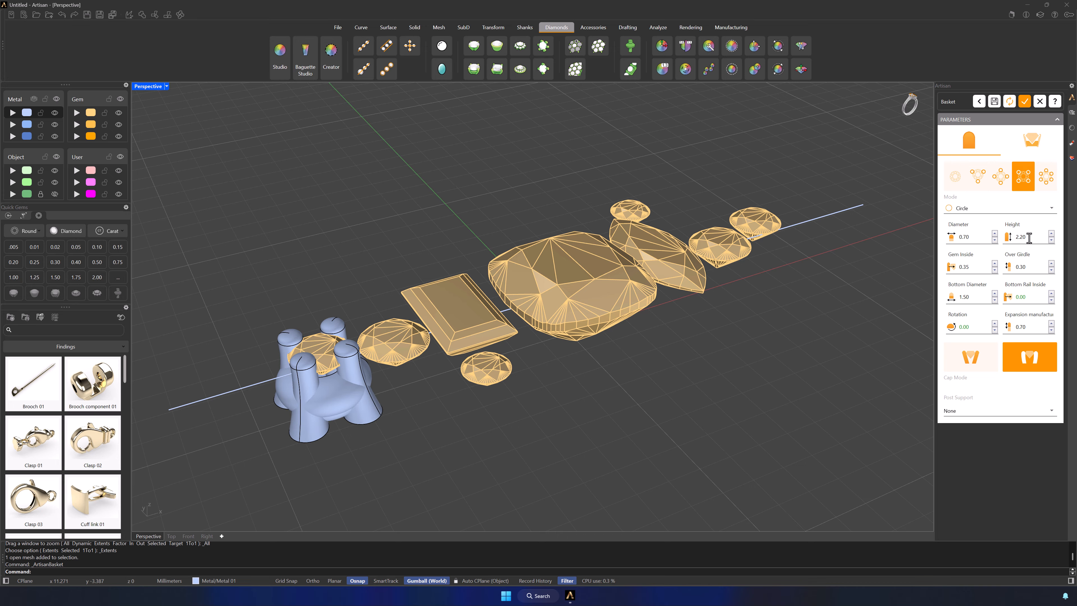
# - Set the basket prongs' Gem Inside value to 0.15
pyautogui.click(994, 270)
pyautogui.click(995, 270)
pyautogui.click(995, 269)
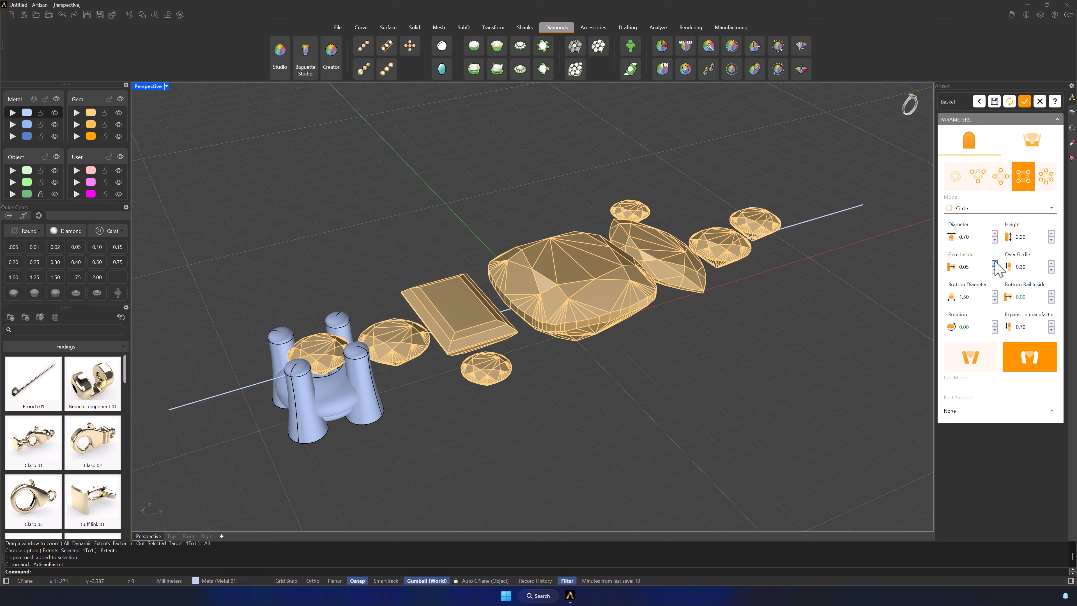
pyautogui.click(995, 263)
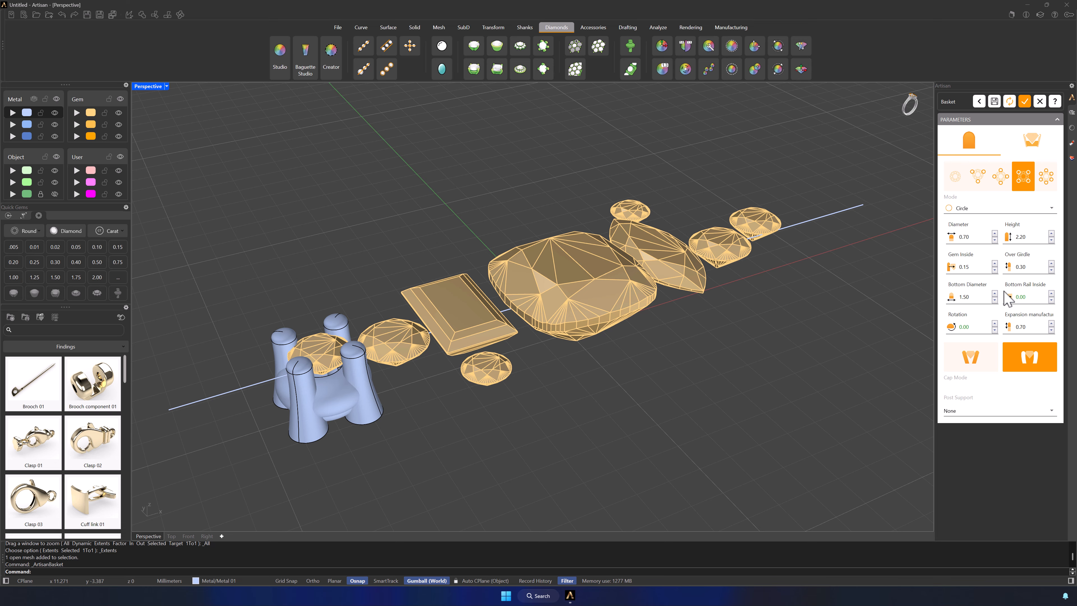
# - Set the prongs' Bottom Diameter to 0.70 and Bottom Rail Inside to 0.10, and switch to the straight slanted prong style
pyautogui.click(995, 301)
pyautogui.click(994, 301)
pyautogui.click(995, 300)
pyautogui.click(994, 300)
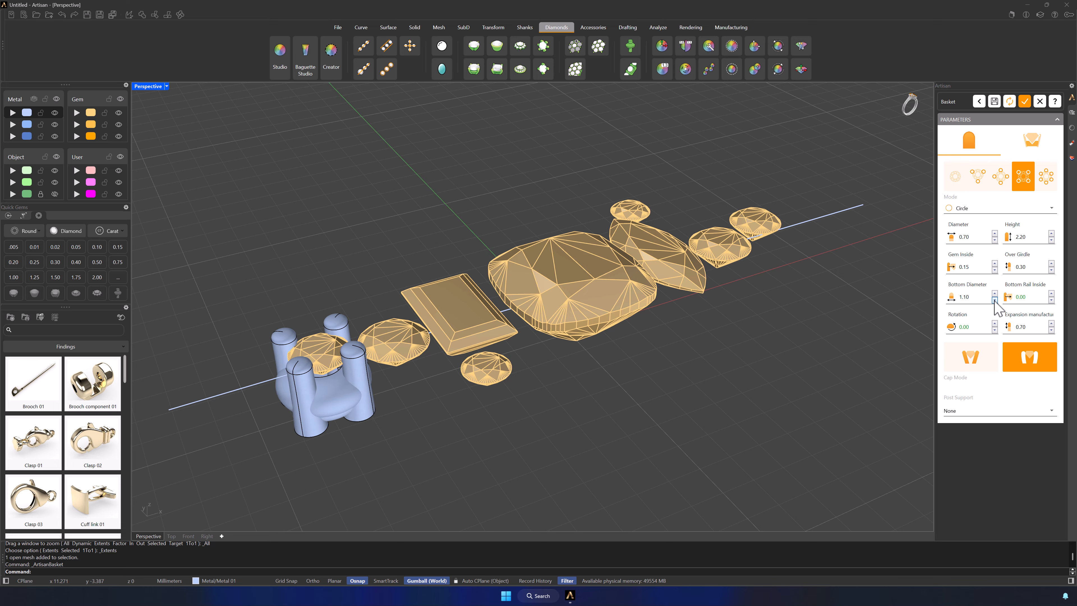
pyautogui.click(994, 300)
pyautogui.click(994, 300)
pyautogui.click(994, 300)
pyautogui.click(994, 300)
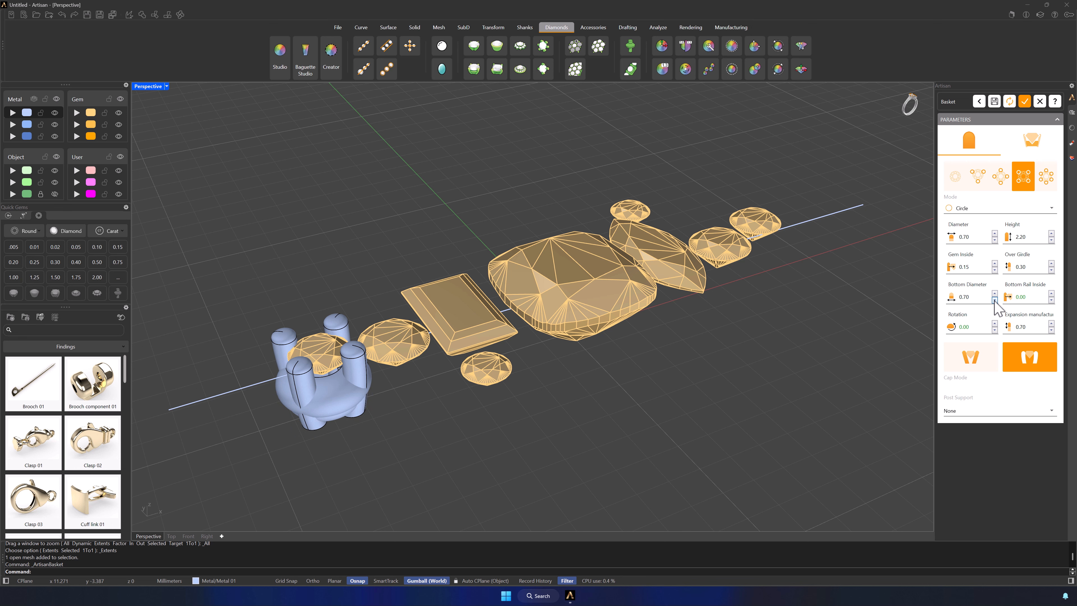
pyautogui.click(1051, 292)
pyautogui.click(982, 363)
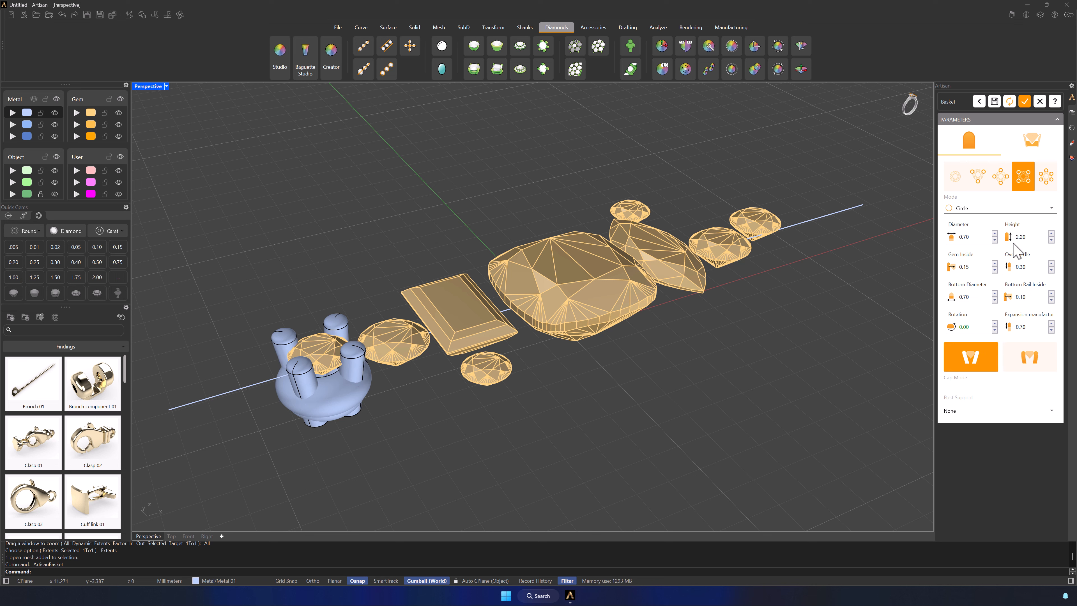
# - Disable the basket's upper rail and set the lower rail's mode to Custom Shape
pyautogui.click(1033, 151)
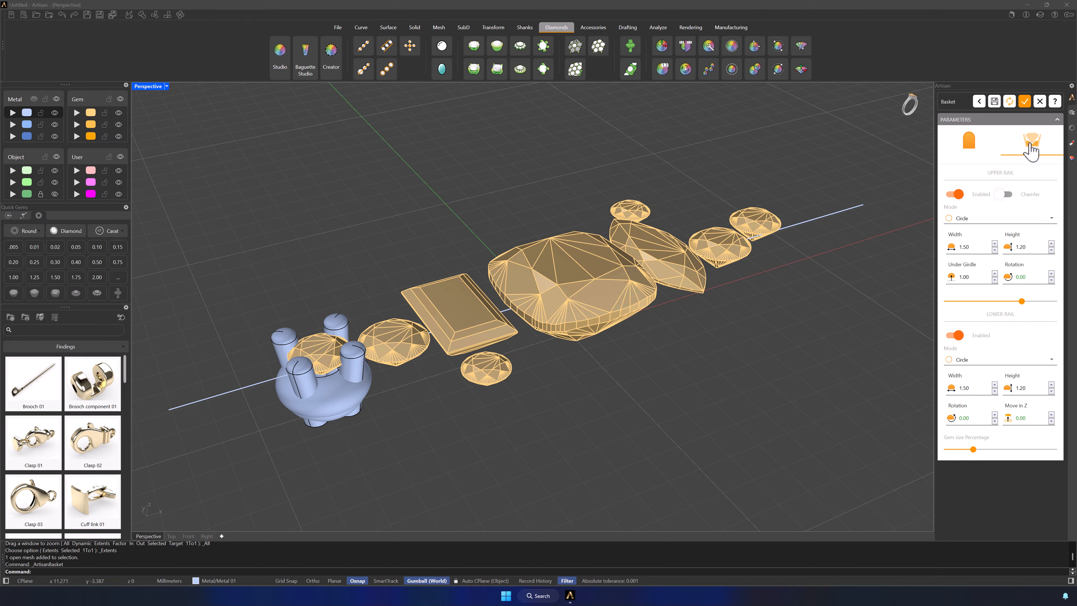
pyautogui.click(958, 195)
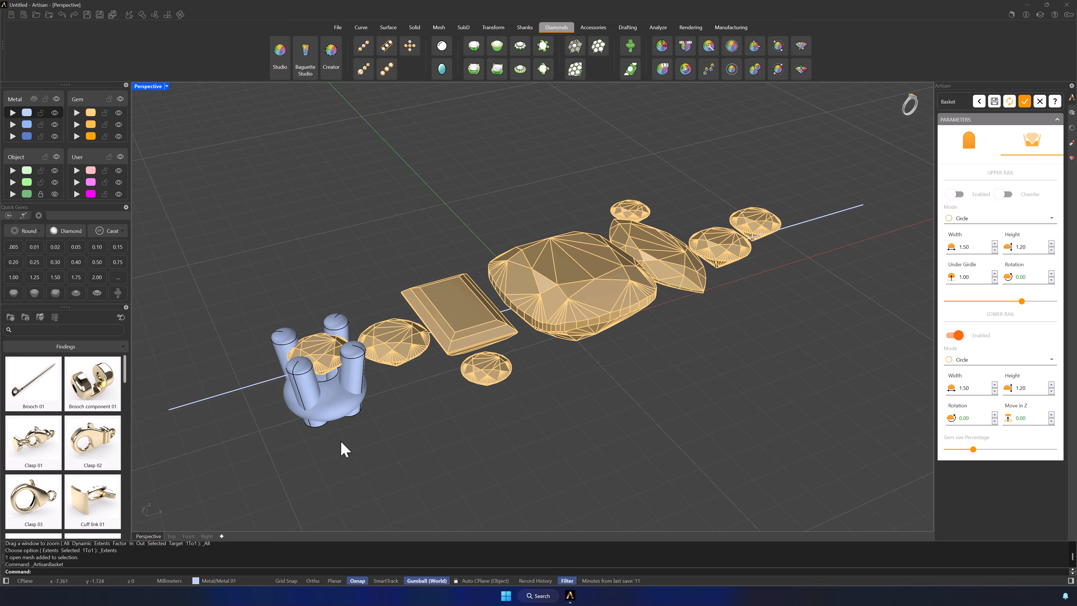
pyautogui.keyDown('shift'); pyautogui.moveTo(341, 442); pyautogui.dragTo(632, 385, button='right'); pyautogui.keyUp('shift')
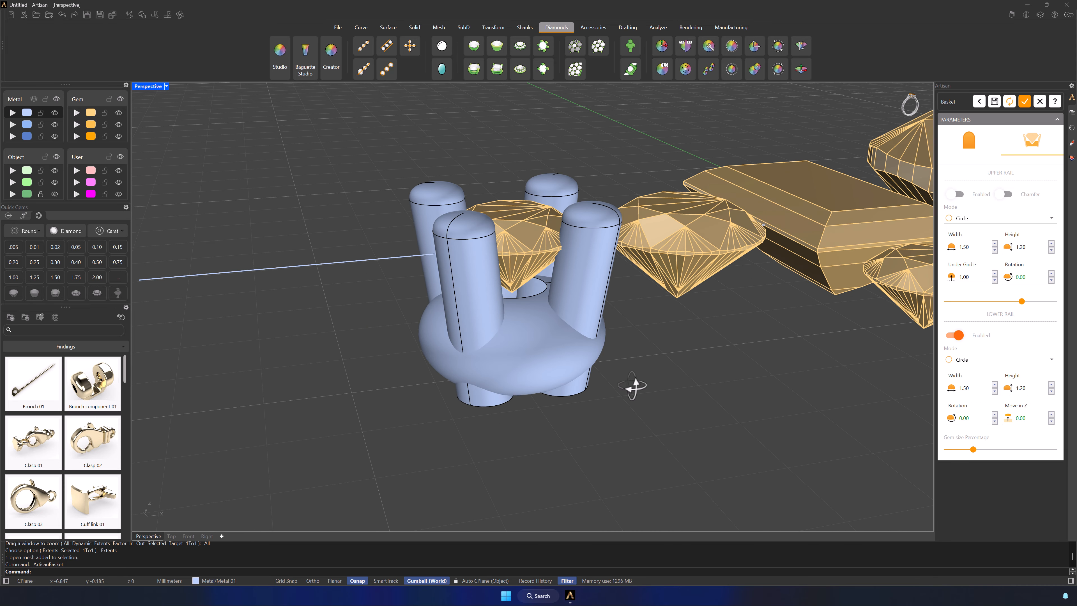
pyautogui.click(993, 362)
pyautogui.click(982, 385)
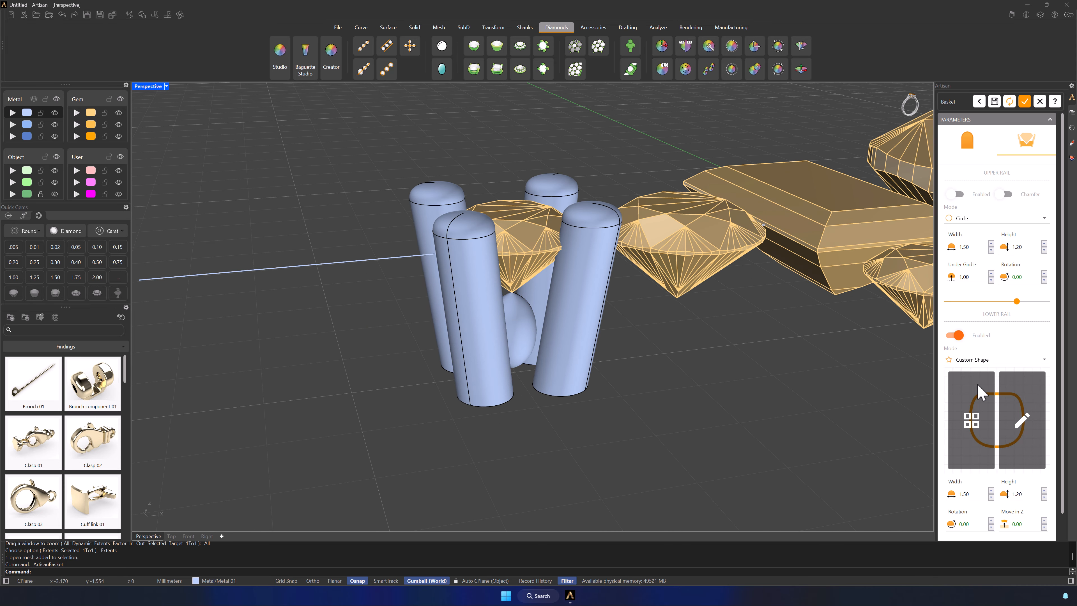
# - Replace the lower rail's custom profile with rounded-square shape 004 from the shape library
pyautogui.click(971, 422)
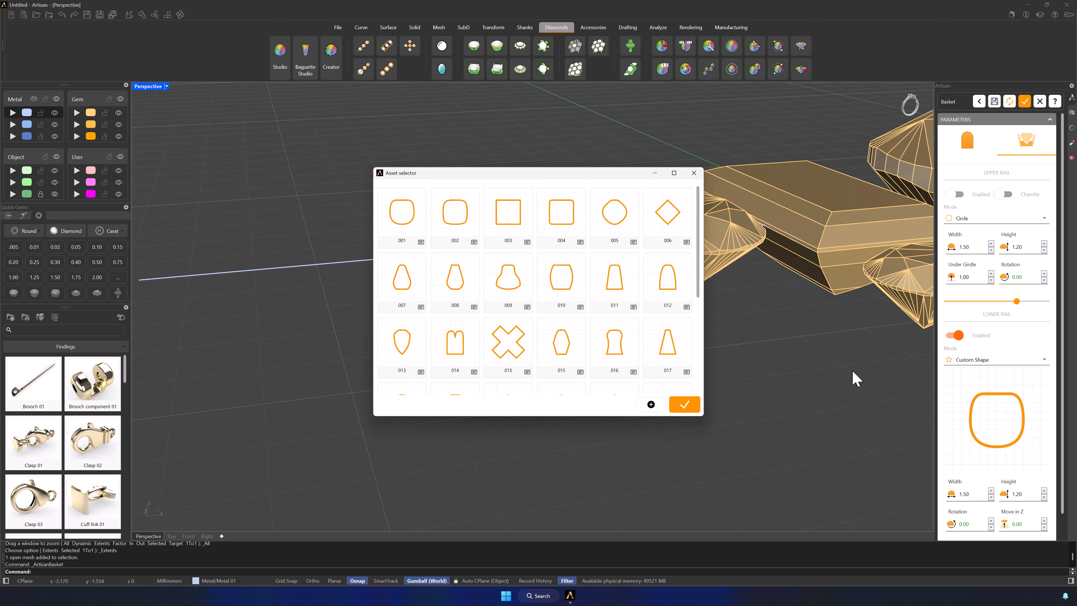
pyautogui.click(578, 229)
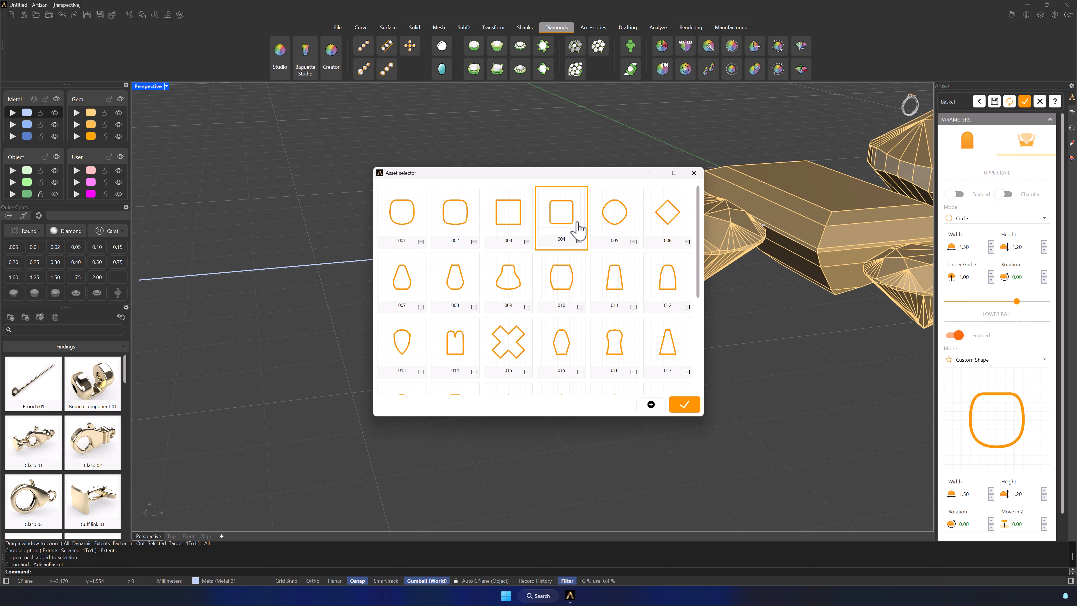
pyautogui.click(684, 407)
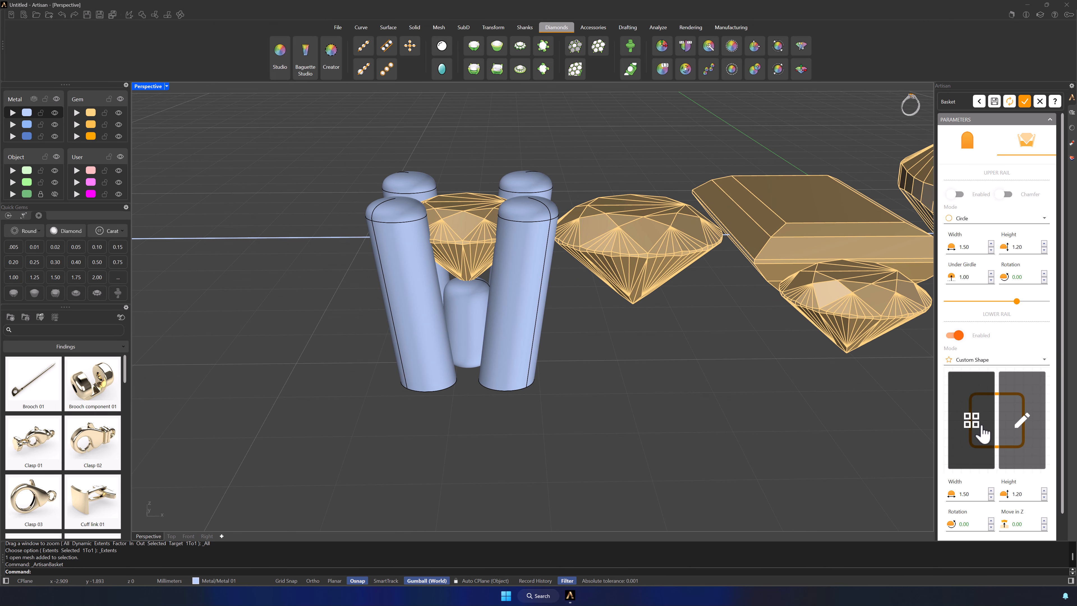
# - Set the basket's lower rail width to 0.50
pyautogui.scroll(-1, 979, 441)
pyautogui.click(991, 469)
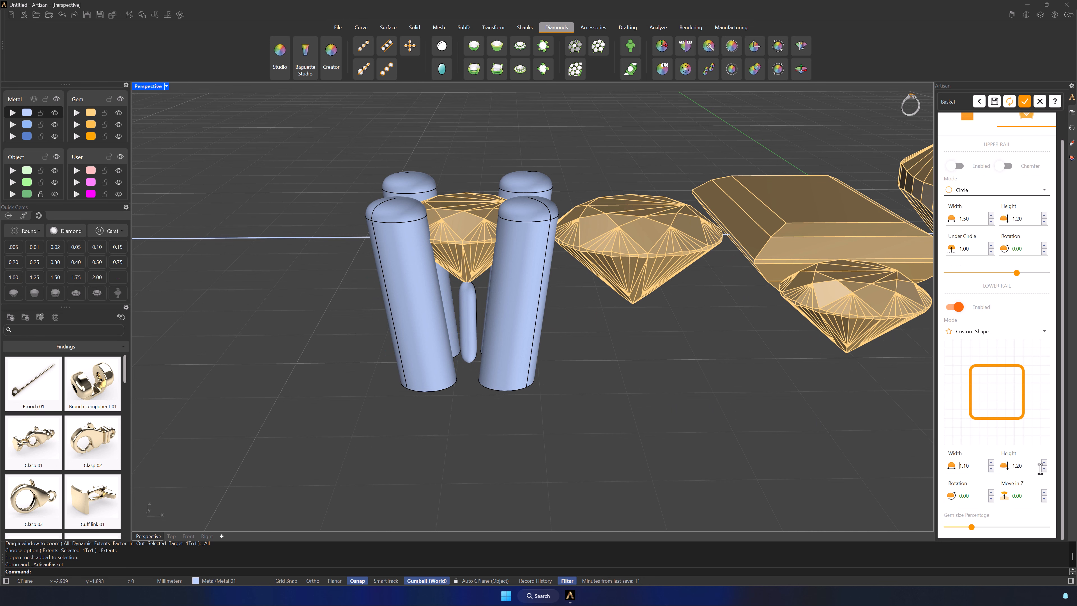
pyautogui.doubleClick(977, 470)
pyautogui.write('0.5')
pyautogui.moveTo(565, 411)
pyautogui.mouseDown(button='right')
pyautogui.moveTo(639, 401)
pyautogui.moveTo(579, 404)
pyautogui.mouseUp(button='right')
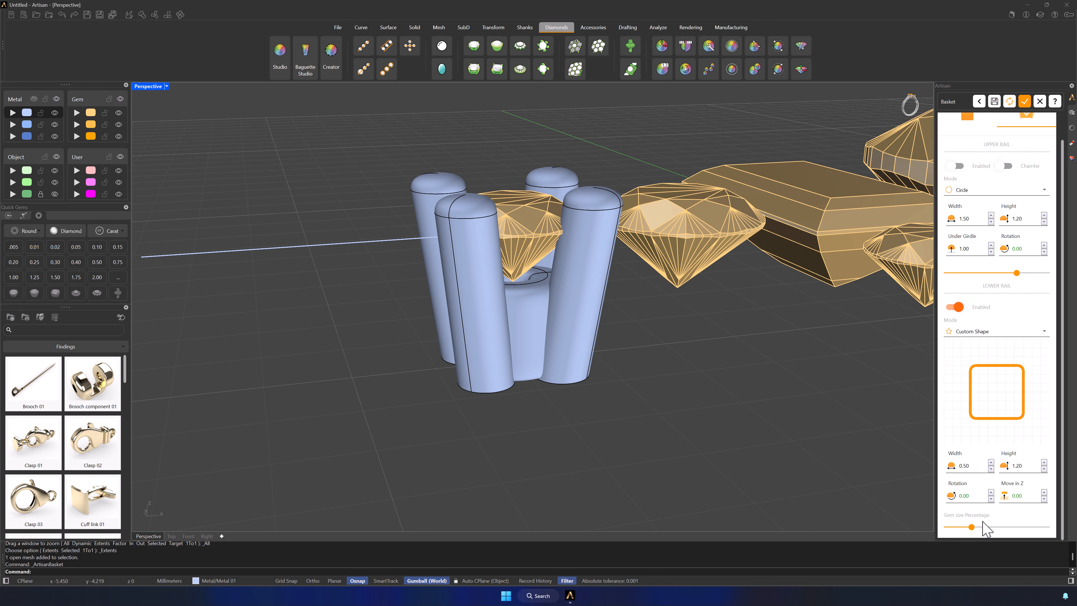
# - Slightly increase the lower rail's Gem Size Percentage so the rail reaches the prongs, and finish the basket
pyautogui.moveTo(971, 527); pyautogui.dragTo(985, 528)
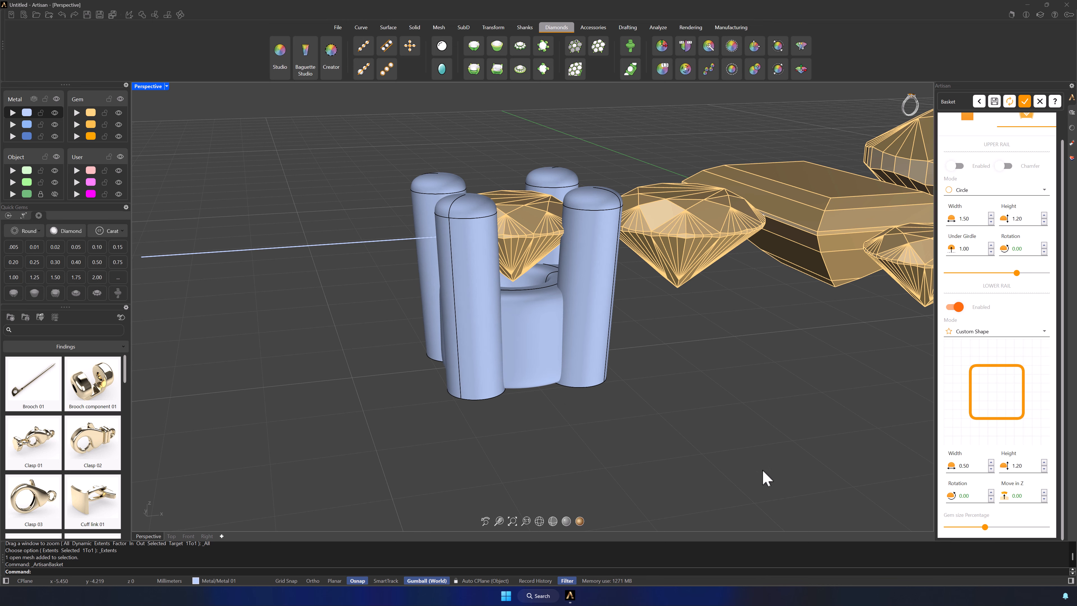
pyautogui.moveTo(765, 476); pyautogui.dragTo(634, 400, button='right')
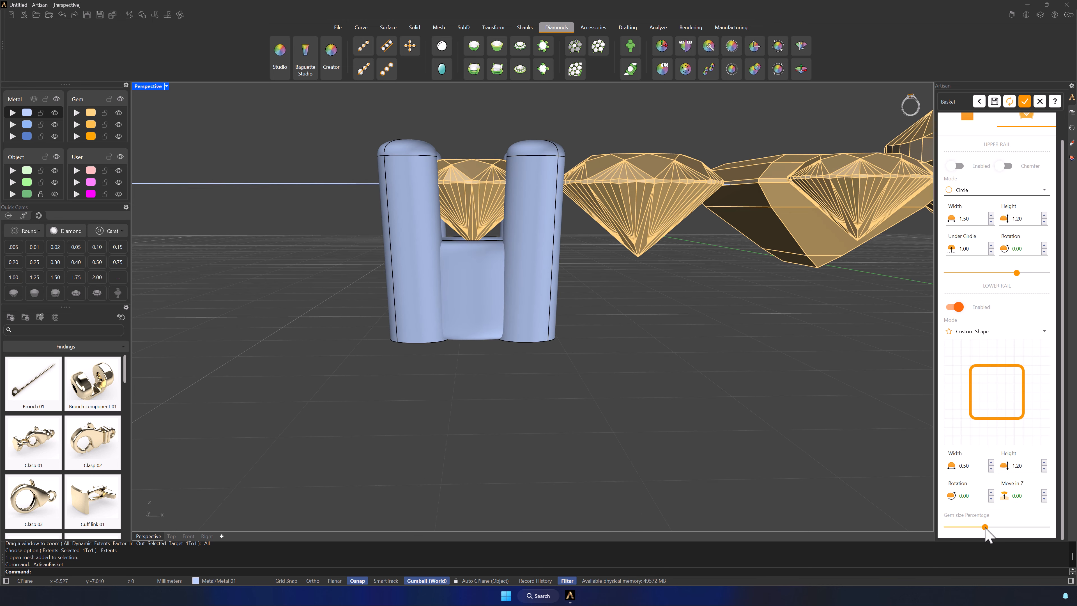
pyautogui.moveTo(985, 528); pyautogui.dragTo(986, 528)
pyautogui.moveTo(653, 386); pyautogui.dragTo(685, 397, button='right')
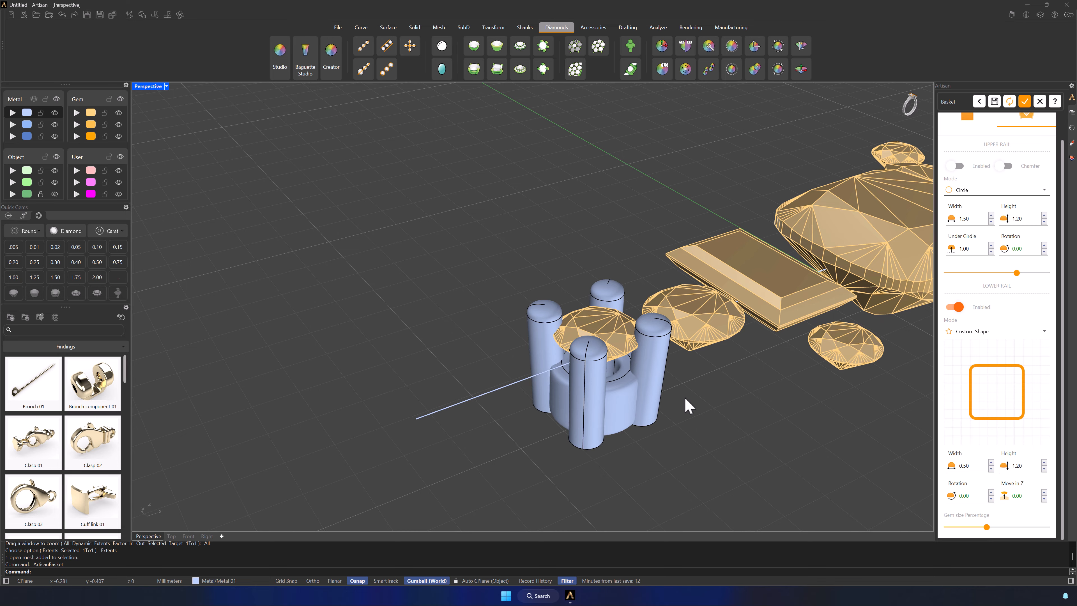
pyautogui.click(1025, 101)
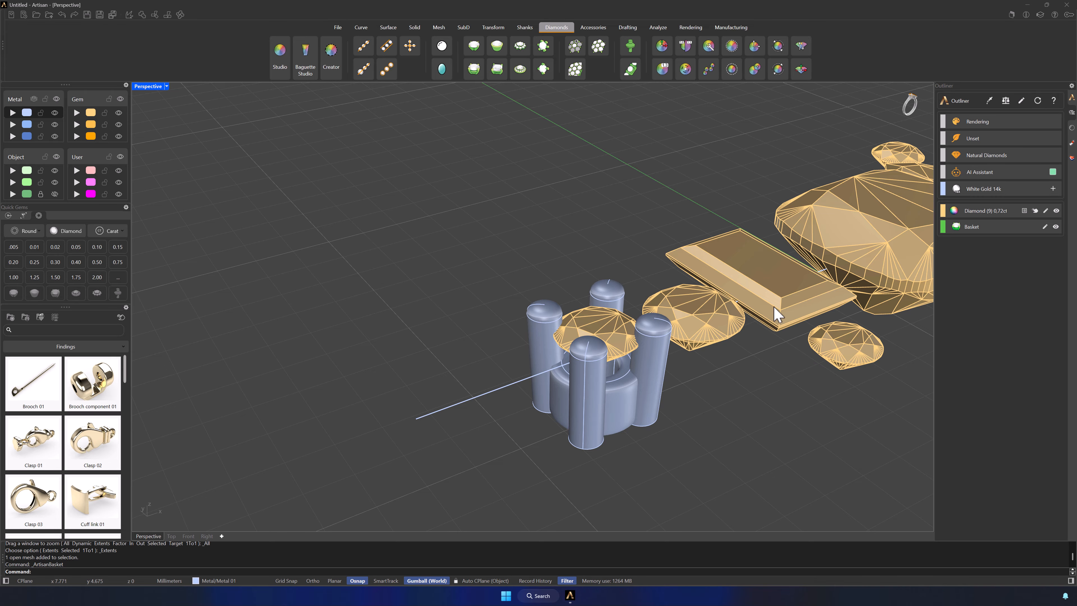
# - Apply the finished basket to all the remaining round, rectangular and marquise diamonds, leaving out the central cushion
pyautogui.keyDown('shift'); pyautogui.moveTo(775, 314); pyautogui.dragTo(638, 370, button='right'); pyautogui.keyUp('shift')
pyautogui.scroll(-5, 574, 314)
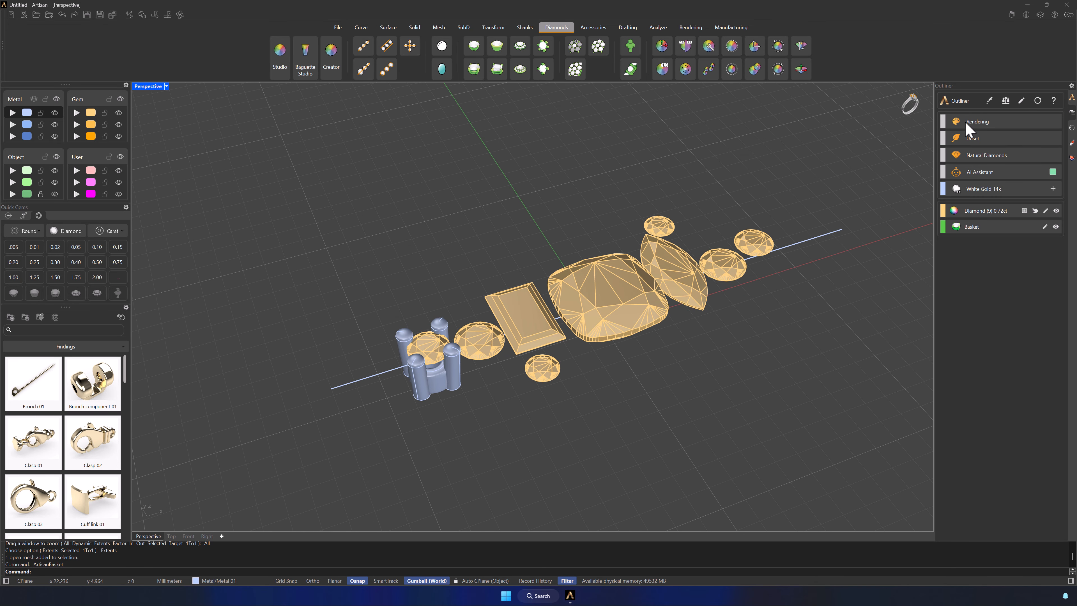
pyautogui.click(989, 102)
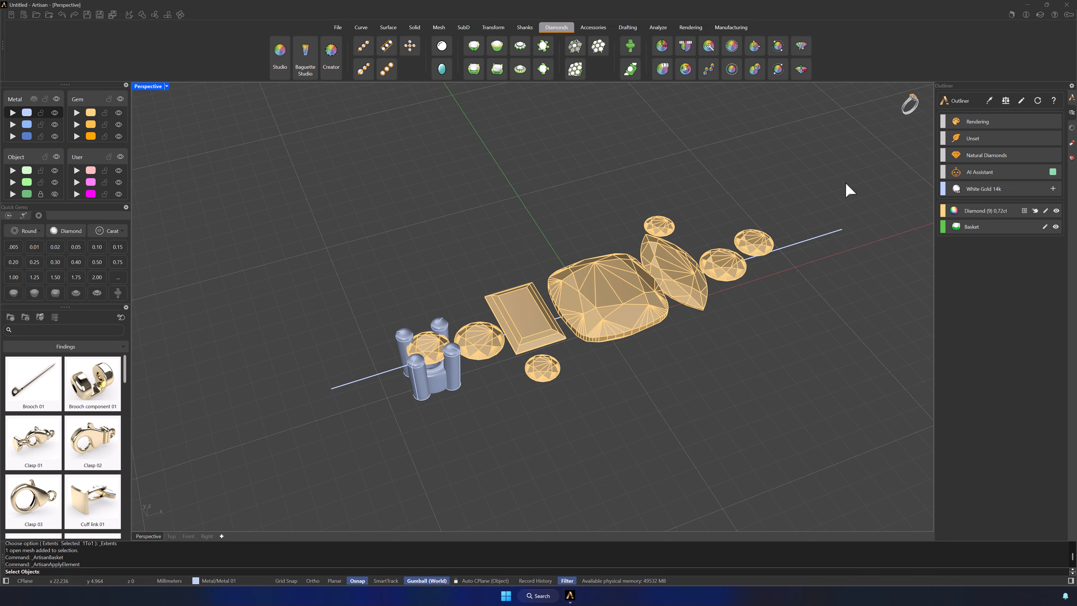
pyautogui.click(446, 373)
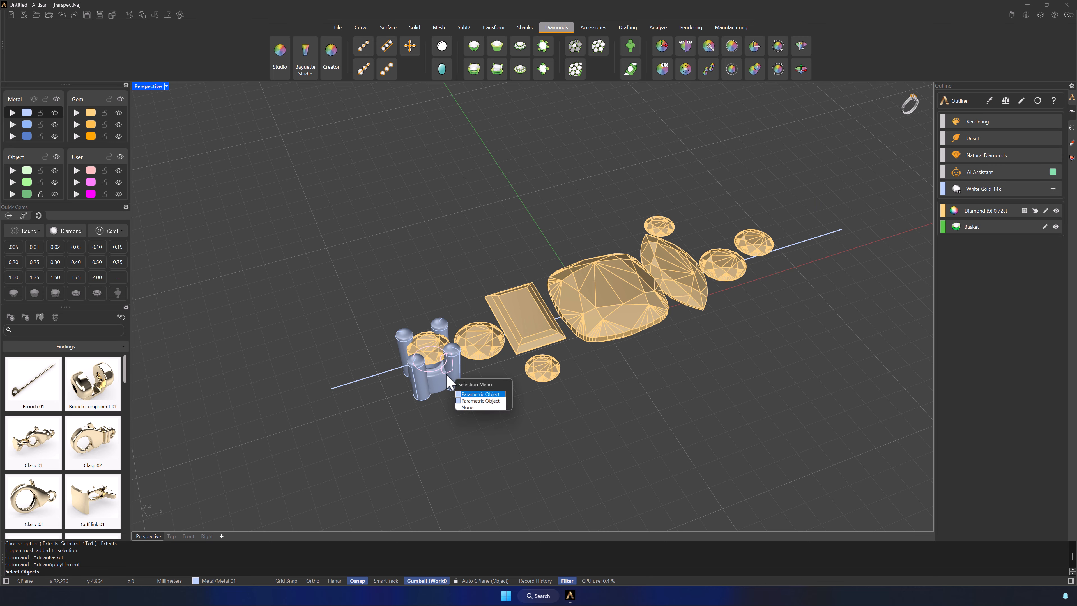
pyautogui.click(480, 401)
pyautogui.click(485, 347)
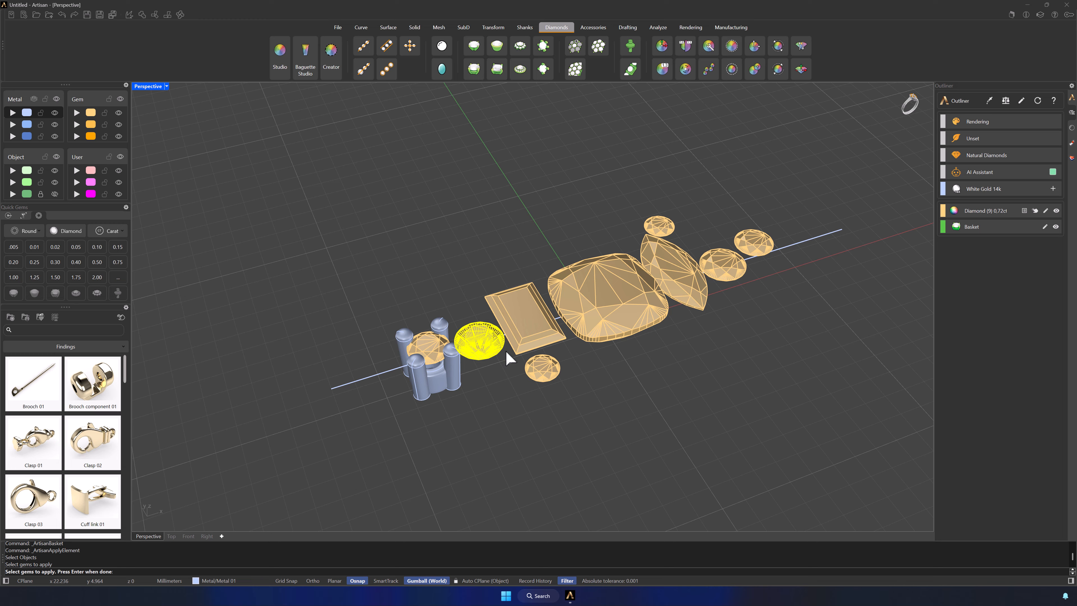
pyautogui.click(541, 370)
pyautogui.click(539, 332)
pyautogui.click(668, 256)
pyautogui.click(663, 226)
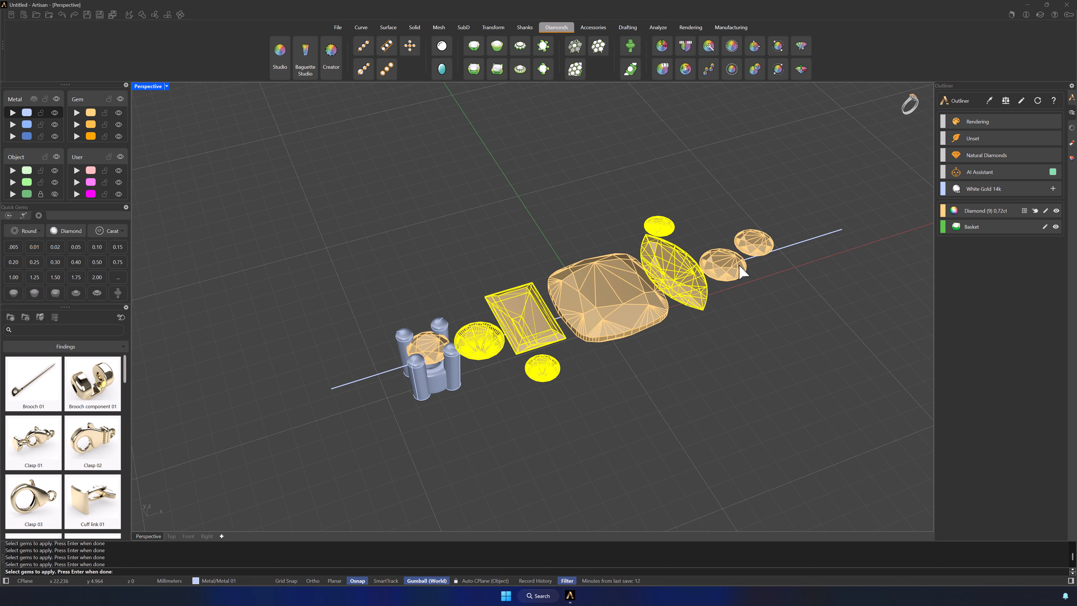
pyautogui.press('Return')
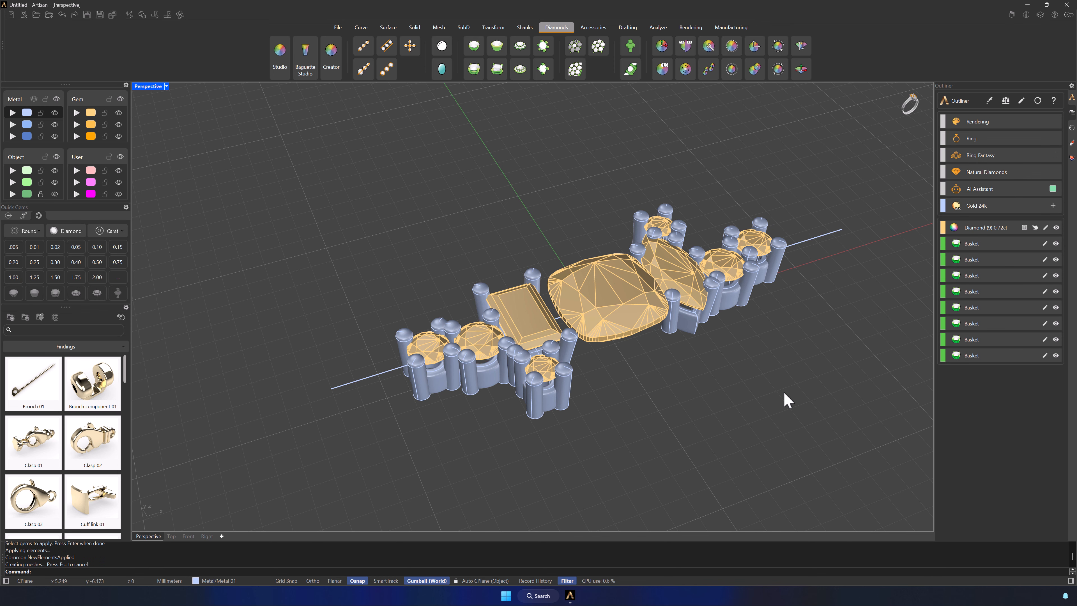
# - In the top view, rotate the leftmost round diamond's basket slightly counterclockwise to separate its prongs from the neighbouring stone
pyautogui.moveTo(735, 372)
pyautogui.mouseDown(button='right')
pyautogui.moveTo(709, 401)
pyautogui.moveTo(731, 378)
pyautogui.mouseUp(button='right')
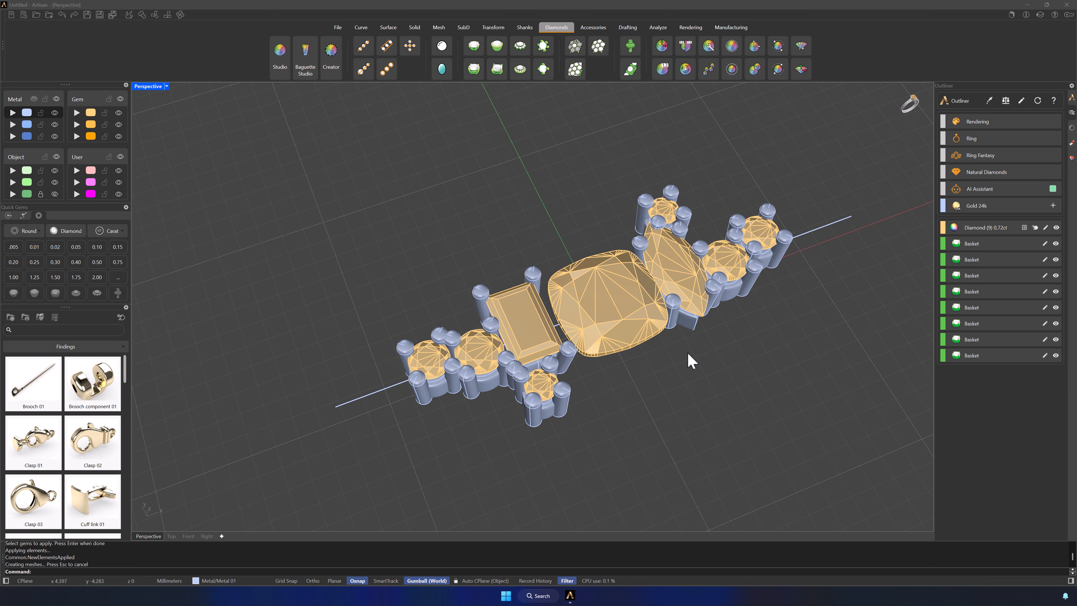
pyautogui.doubleClick(152, 85)
pyautogui.doubleClick(142, 87)
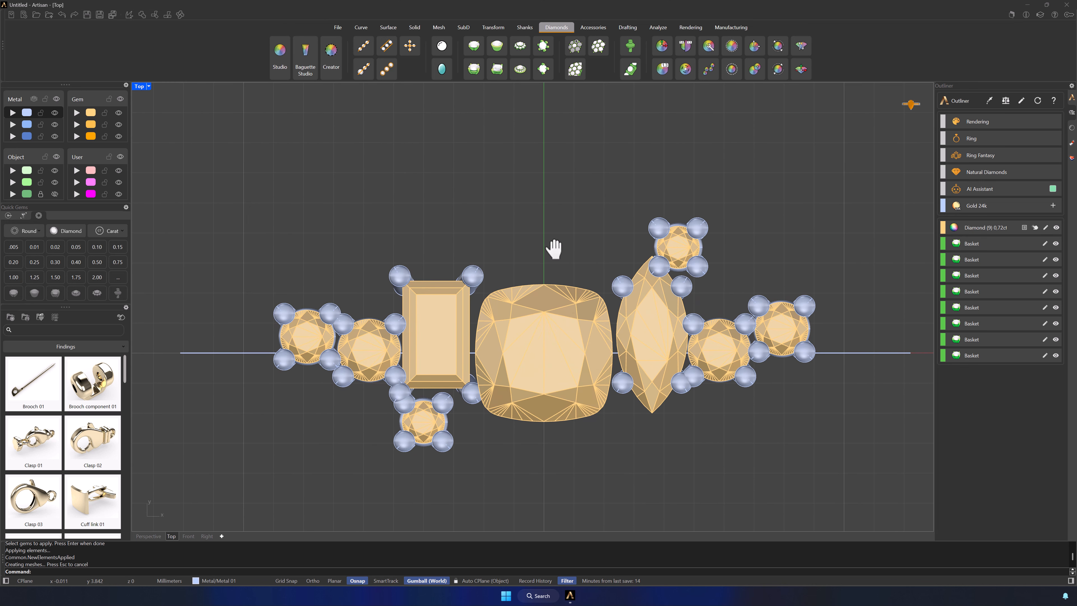
pyautogui.scroll(3, 285, 334)
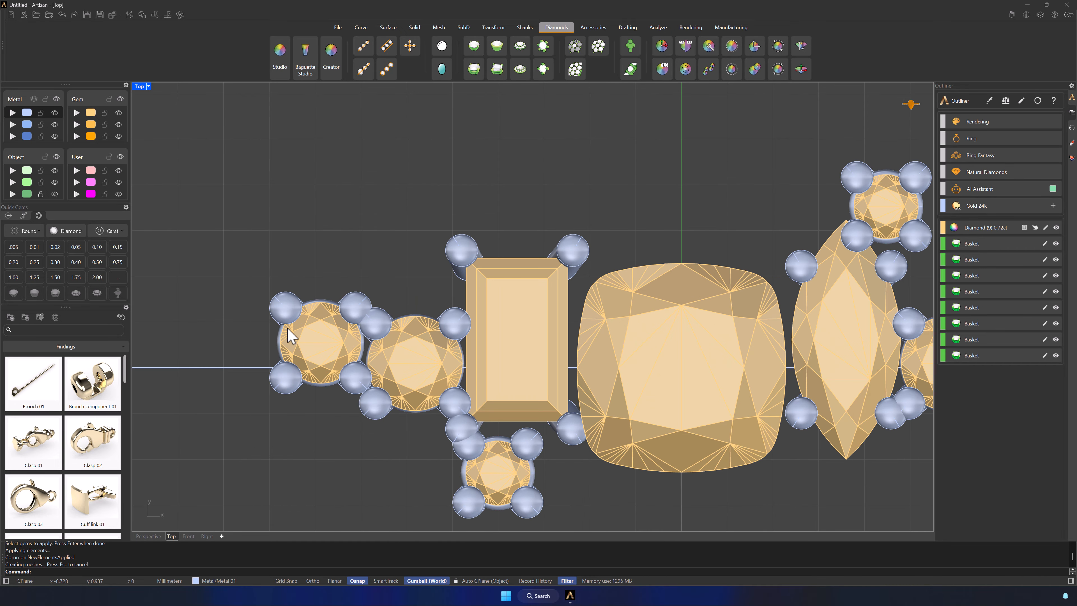
pyautogui.click(284, 316)
pyautogui.moveTo(294, 365); pyautogui.dragTo(303, 367)
pyautogui.click(310, 423)
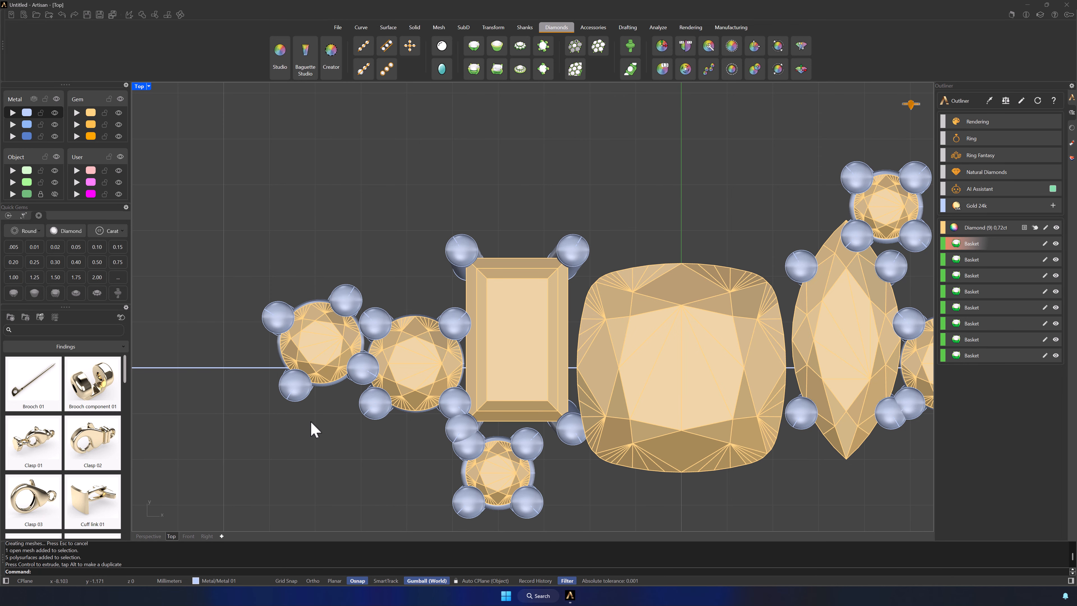
# - Rotate the small round diamond below the rectangular stone, together with its basket, clockwise to reposition the prongs
pyautogui.moveTo(415, 458); pyautogui.dragTo(356, 436, button='right')
pyautogui.click(420, 479)
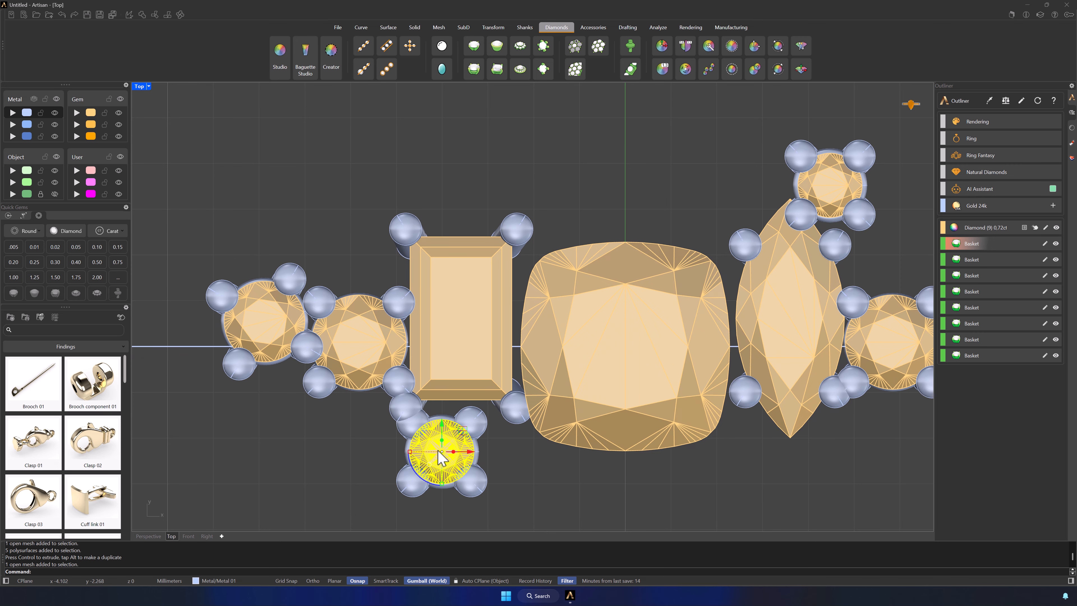
pyautogui.moveTo(418, 479); pyautogui.dragTo(406, 478)
pyautogui.click(522, 486)
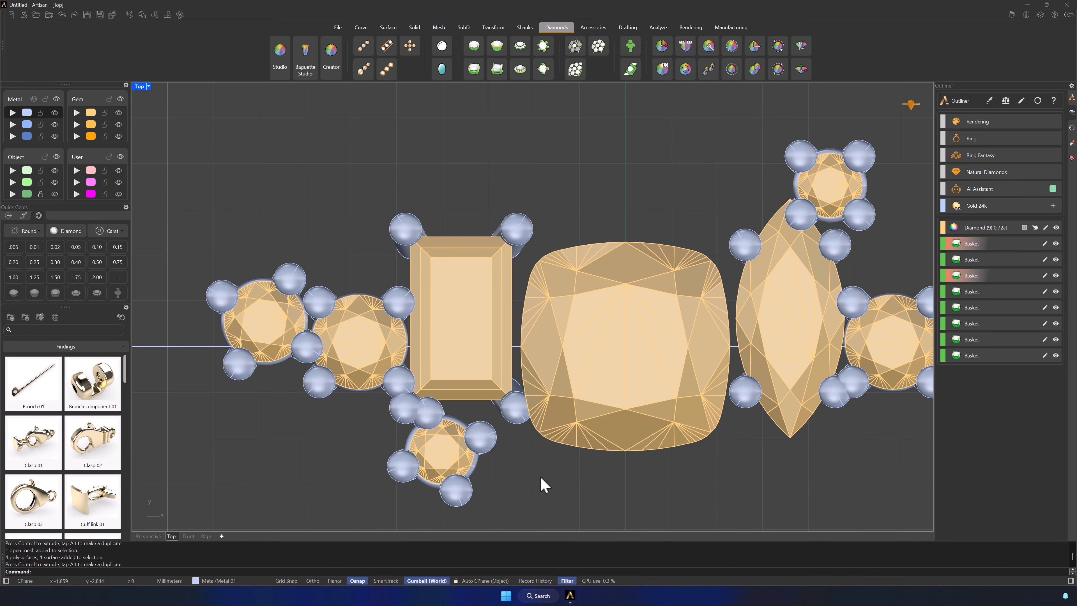
# - Rotate the small round diamond above the marquise and its basket clockwise so the prongs fit around the marquise tip
pyautogui.moveTo(541, 477); pyautogui.dragTo(443, 466, button='right')
pyautogui.moveTo(668, 471); pyautogui.dragTo(595, 496, button='right')
pyautogui.click(637, 229)
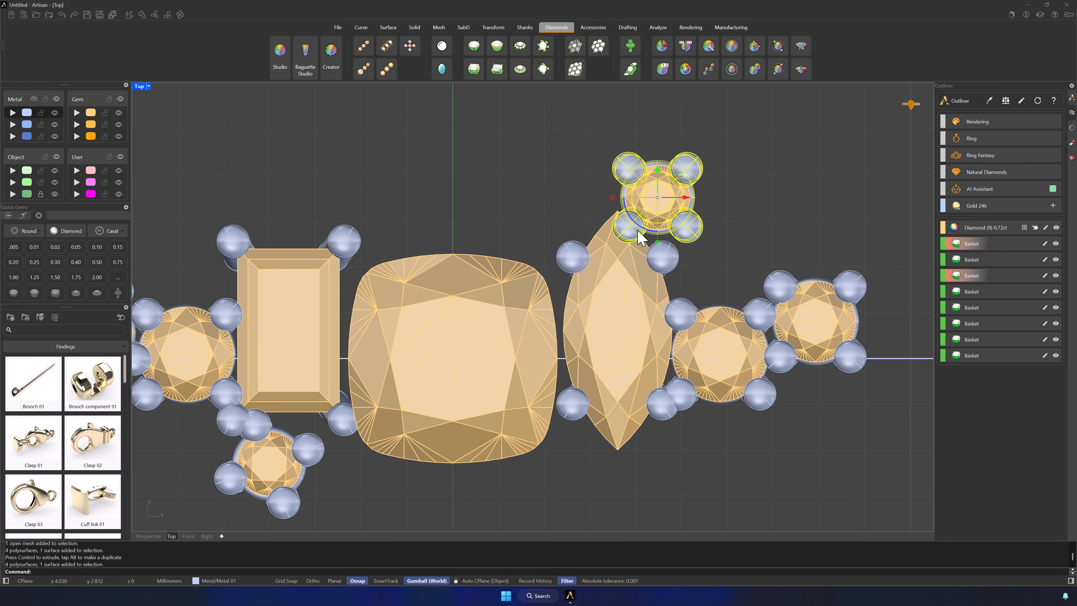
pyautogui.keyDown('shift'); pyautogui.click(637, 229); pyautogui.keyUp('shift')
pyautogui.moveTo(638, 225); pyautogui.dragTo(625, 215)
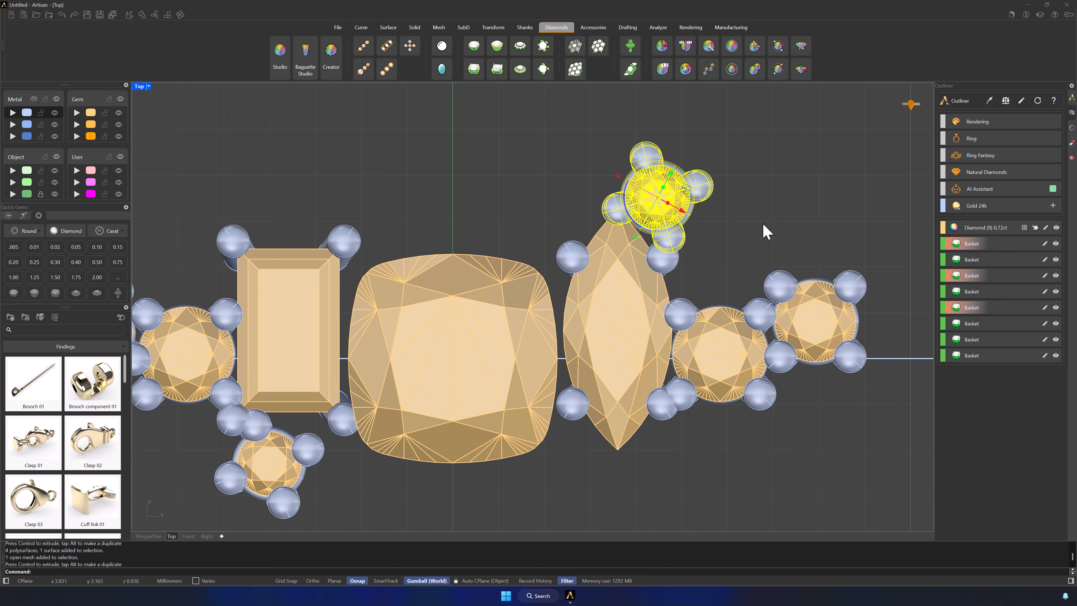
pyautogui.click(766, 231)
# - Rotate the rightmost round diamond and its basket slightly clockwise to fit its prongs beside the neighbouring stone
pyautogui.moveTo(732, 240); pyautogui.dragTo(661, 221, button='right')
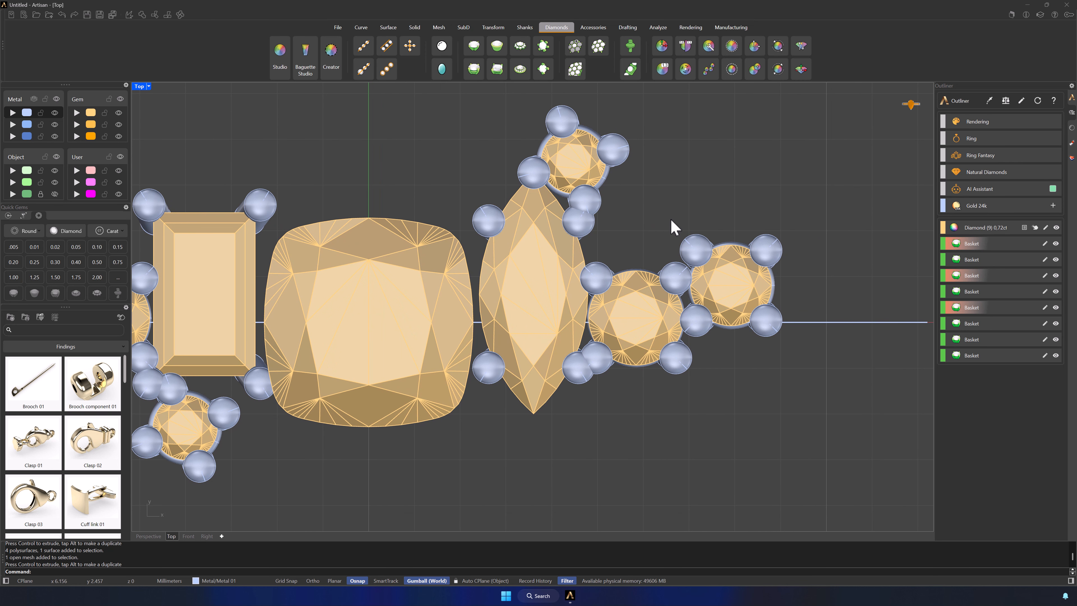
pyautogui.click(741, 292)
pyautogui.keyDown('shift'); pyautogui.click(741, 293); pyautogui.keyUp('shift')
pyautogui.moveTo(718, 315); pyautogui.dragTo(713, 313)
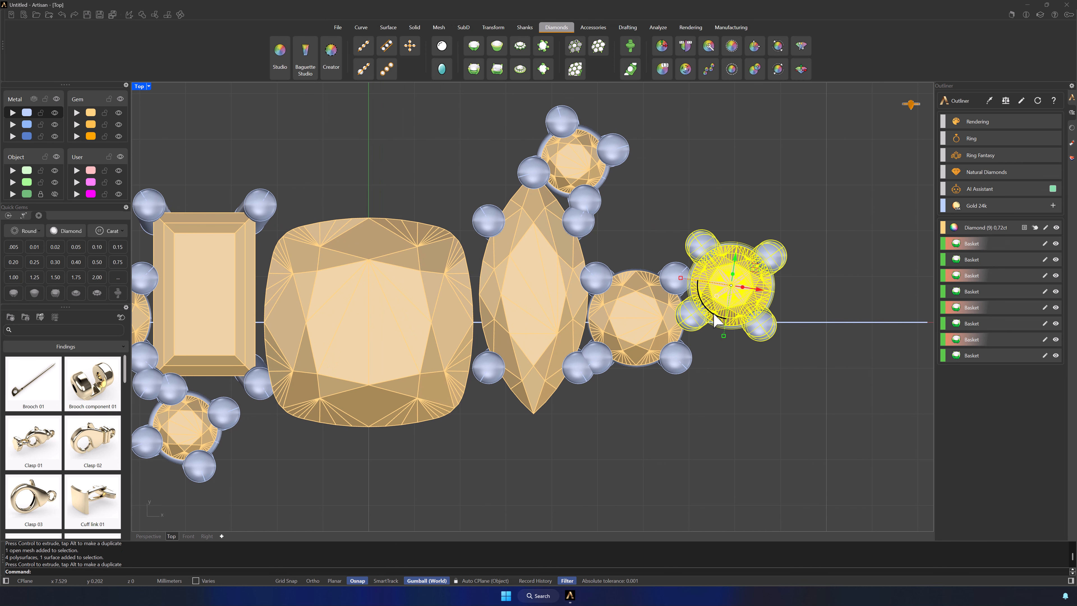
pyautogui.click(710, 347)
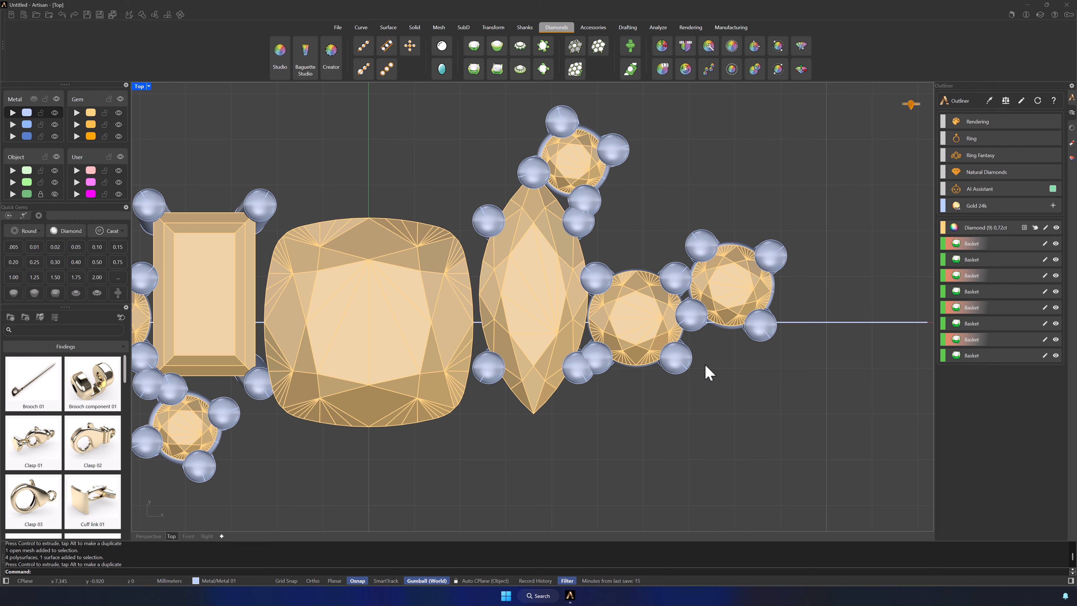
# - Return to the four-view layout and rebuild the modified basket elements
pyautogui.scroll(-3, 704, 363)
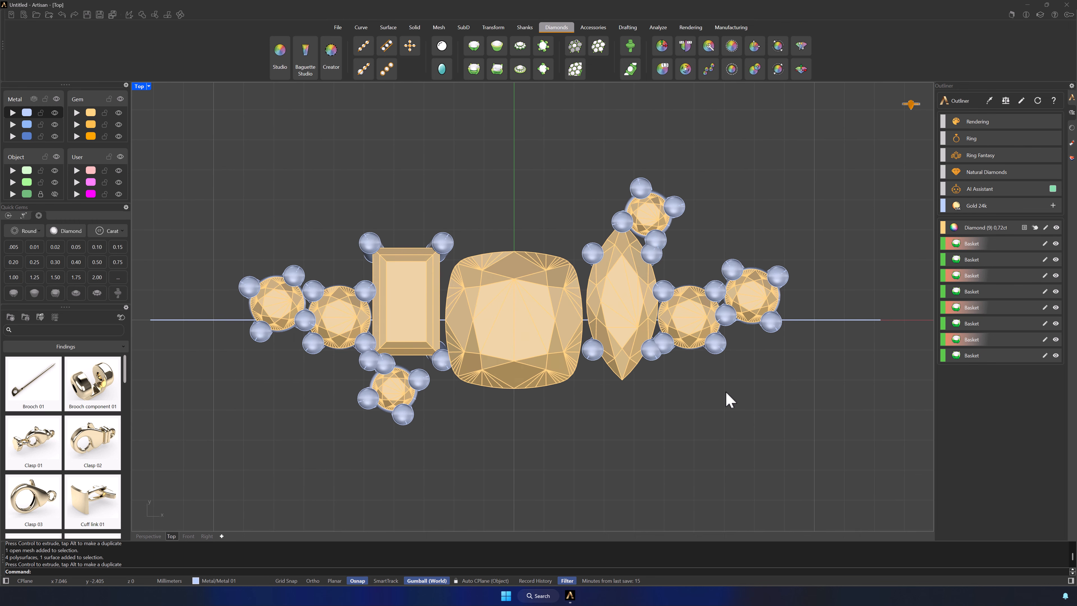
pyautogui.doubleClick(142, 88)
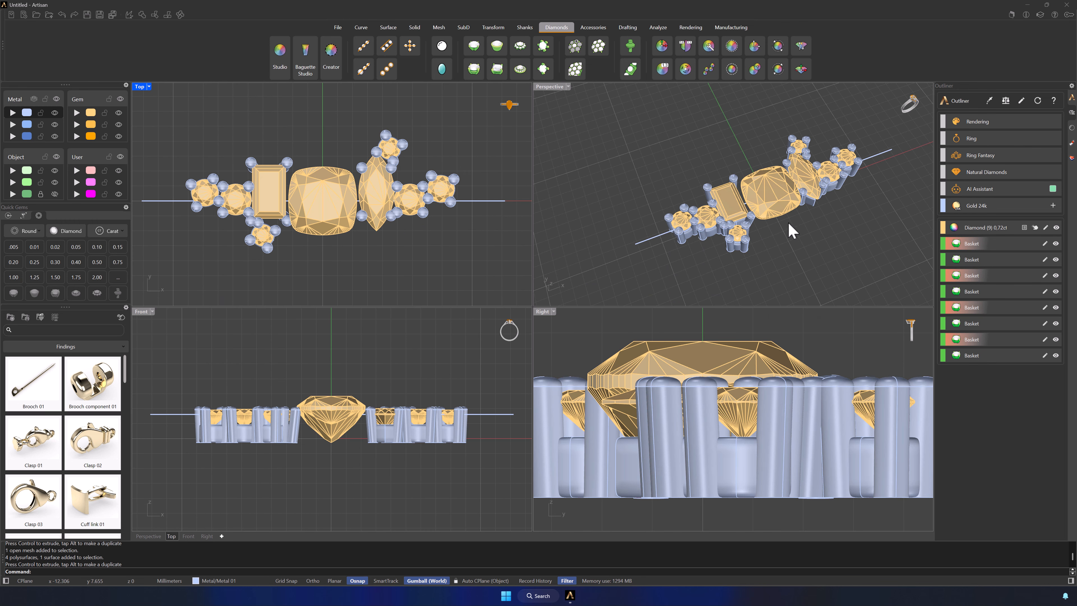
pyautogui.keyDown('shift'); pyautogui.moveTo(833, 216); pyautogui.dragTo(807, 232, button='right'); pyautogui.keyUp('shift')
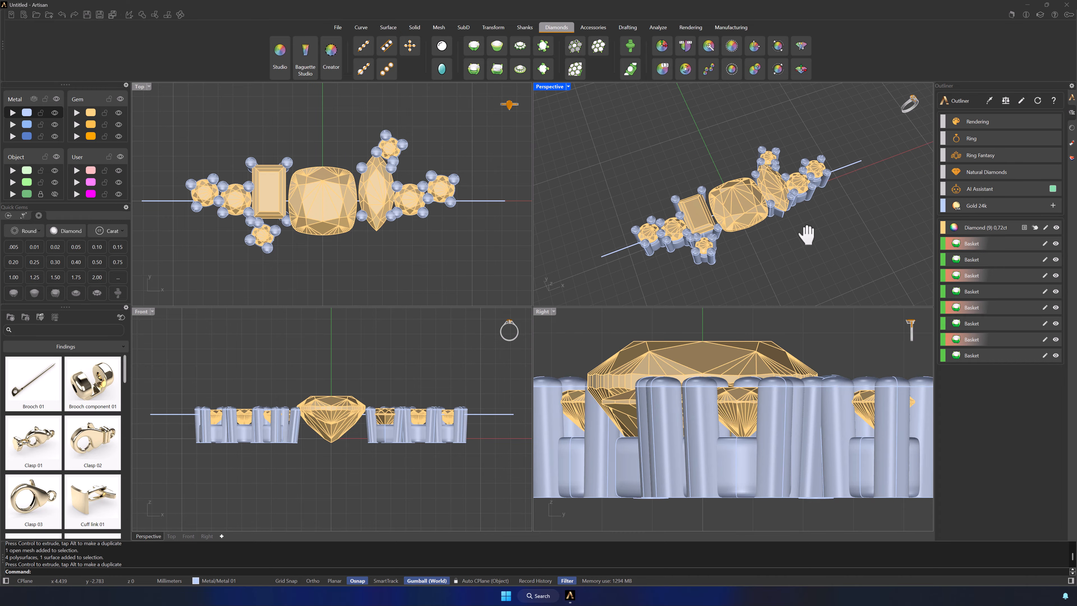
pyautogui.click(1037, 103)
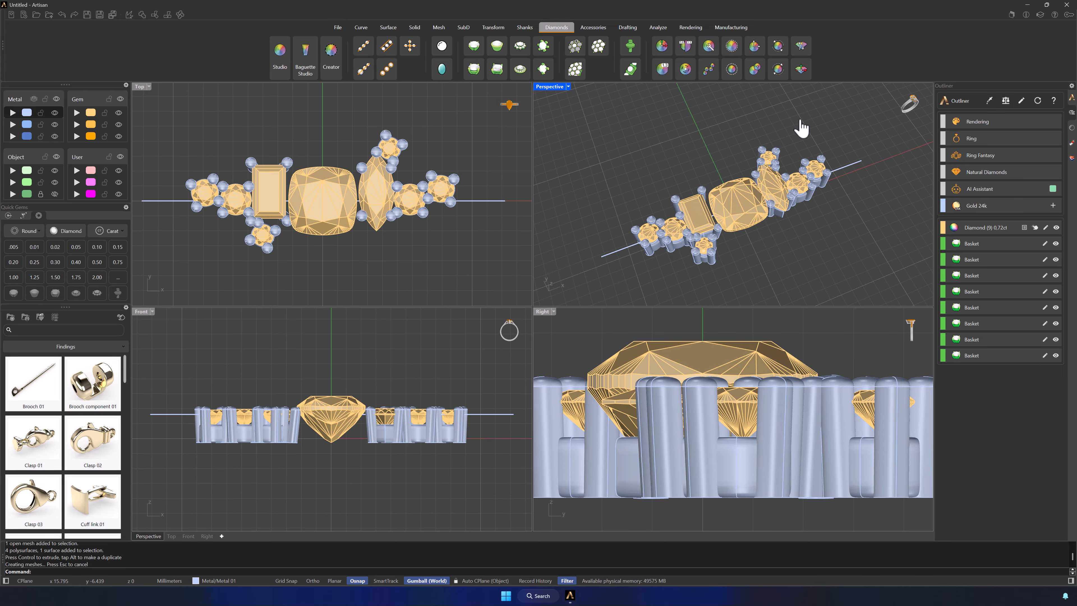
# - In the maximized perspective view, move all diamonds, baskets and the guide line off the origin along the green axis, and rebuild the elements
pyautogui.doubleClick(551, 88)
pyautogui.scroll(-4, 625, 197)
pyautogui.keyDown('shift'); pyautogui.moveTo(695, 280); pyautogui.dragTo(678, 390, button='right'); pyautogui.keyUp('shift')
pyautogui.moveTo(675, 337); pyautogui.dragTo(671, 324, button='right')
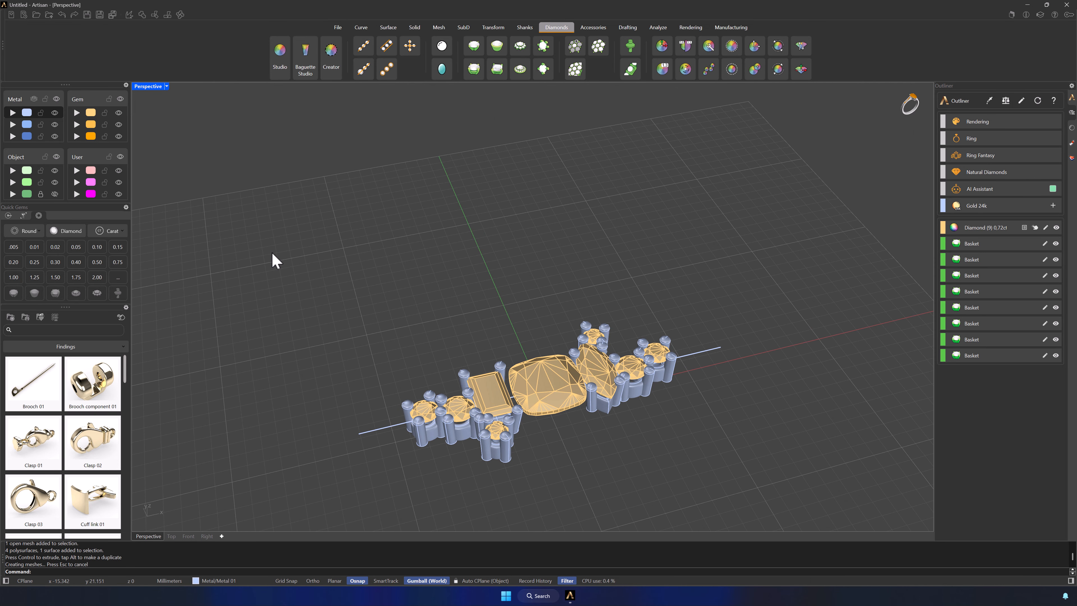
pyautogui.moveTo(274, 256); pyautogui.dragTo(759, 509)
pyautogui.moveTo(535, 364); pyautogui.dragTo(578, 439)
pyautogui.click(562, 342)
pyautogui.keyDown('shift'); pyautogui.moveTo(575, 352); pyautogui.dragTo(582, 267, button='right'); pyautogui.keyUp('shift')
pyautogui.moveTo(582, 264); pyautogui.dragTo(573, 273, button='right')
pyautogui.click(1037, 100)
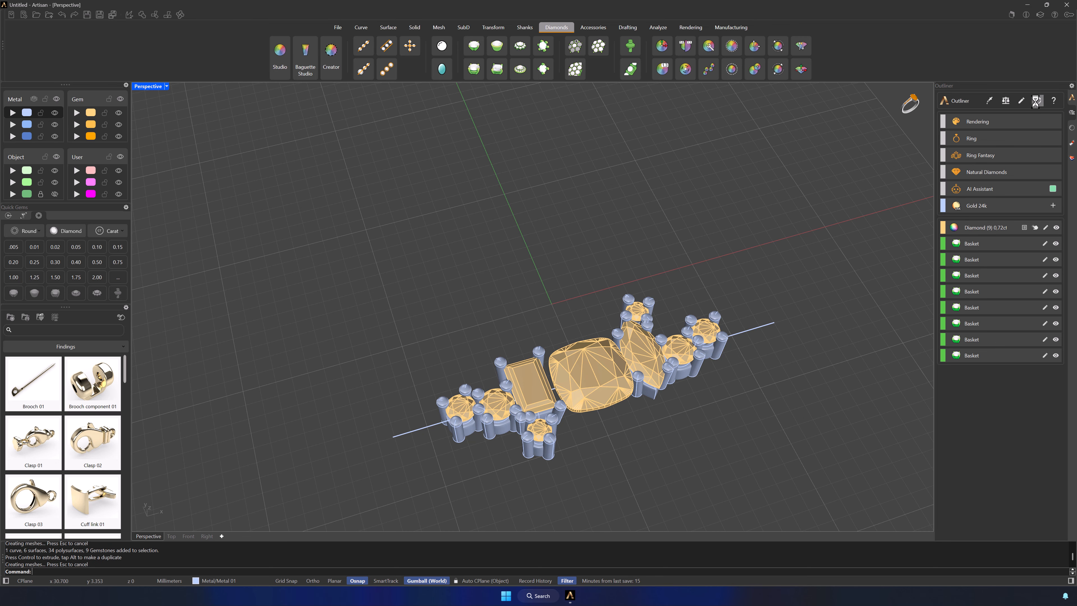
# - Create a single ring curve with the finger size set to USA 6 1/2
pyautogui.click(524, 28)
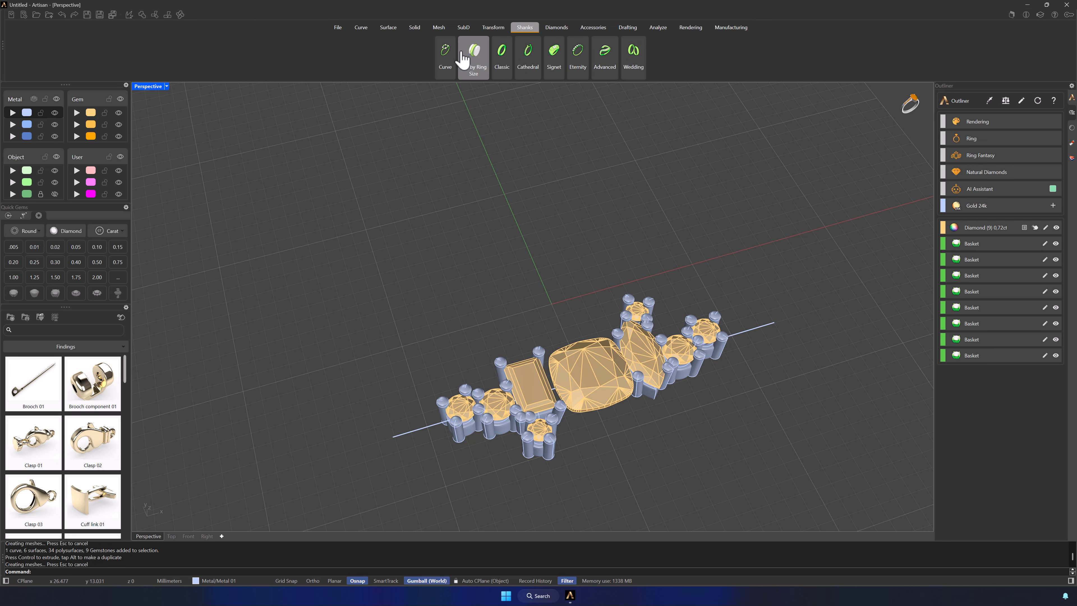
pyautogui.click(445, 53)
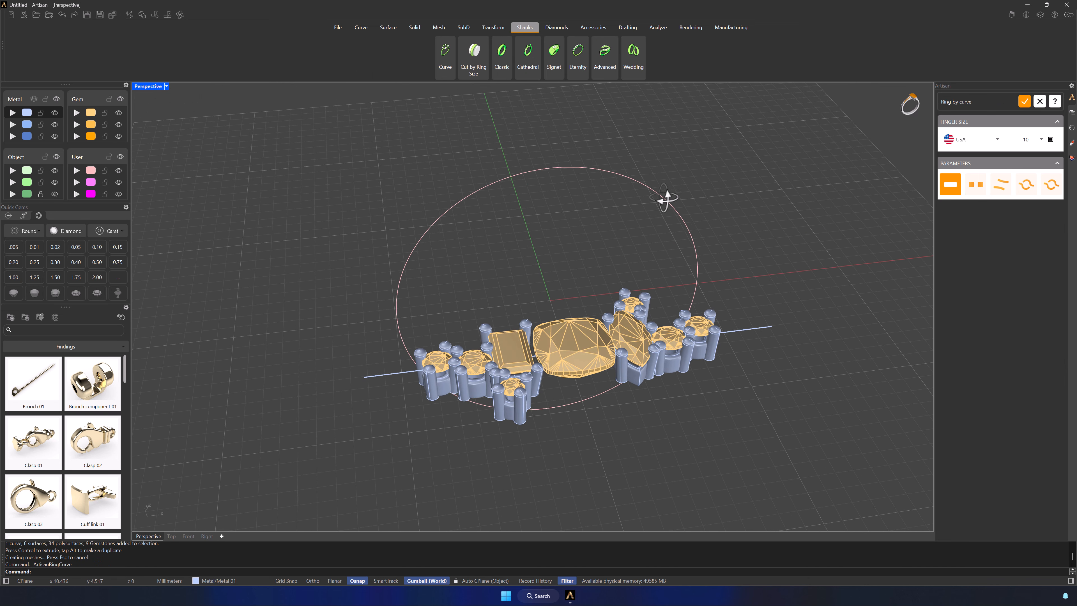
pyautogui.click(1038, 140)
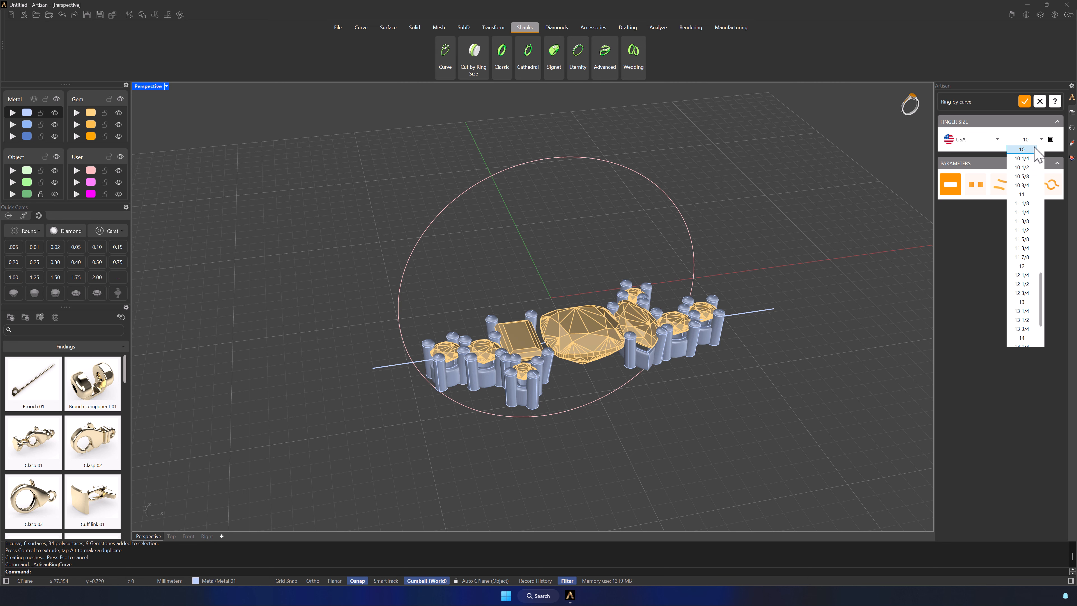
pyautogui.scroll(5, 1026, 221)
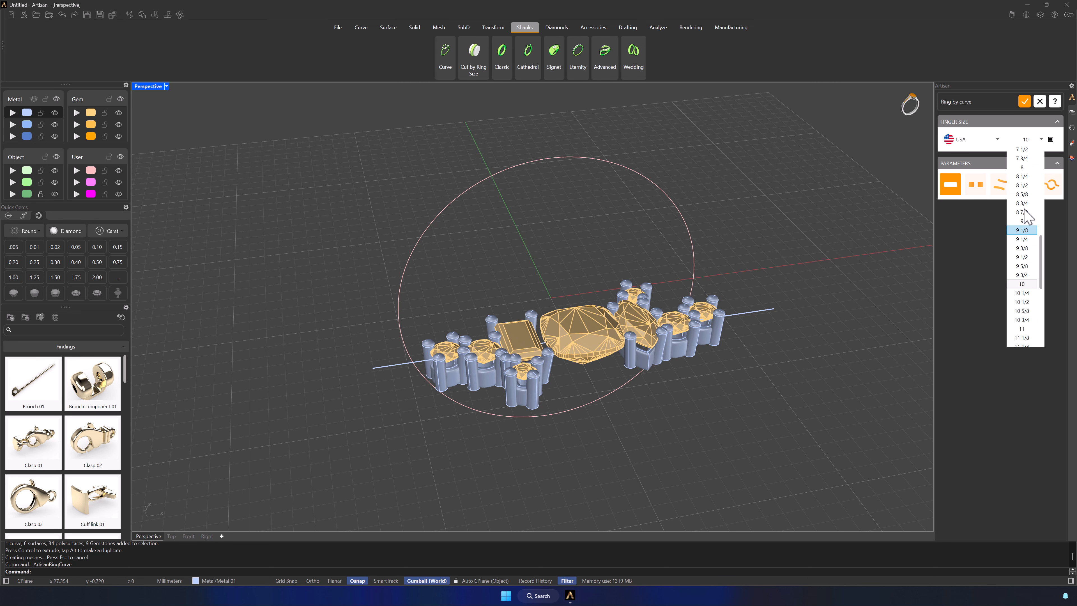
pyautogui.click(1023, 221)
pyautogui.click(1024, 102)
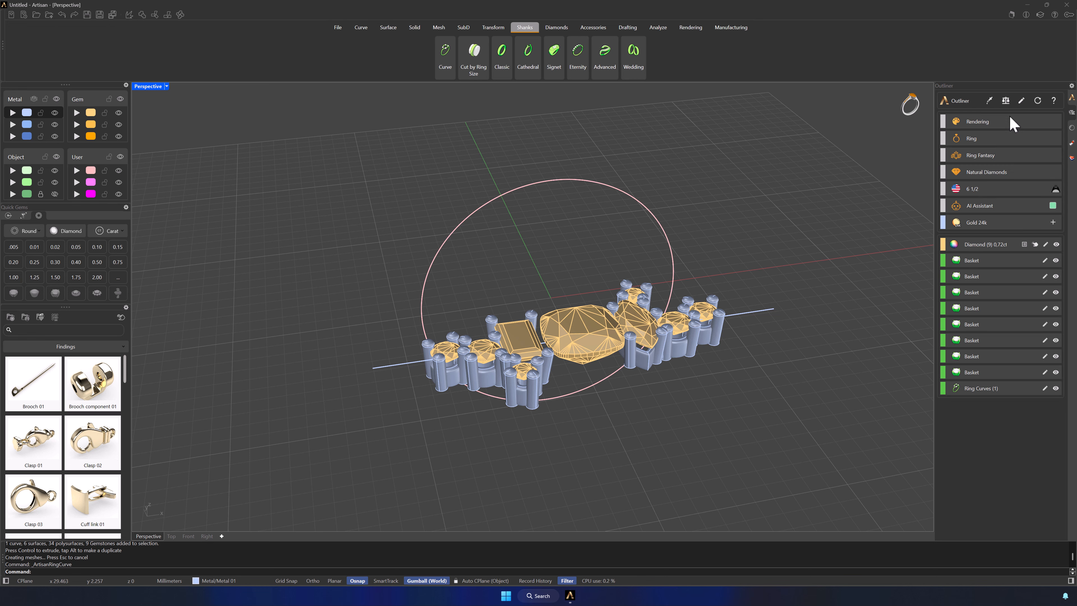
# - Move all diamonds, baskets and the guide line slightly farther from the ring curve along the green axis, and rebuild the elements
pyautogui.moveTo(236, 145); pyautogui.dragTo(449, 353, button='right')
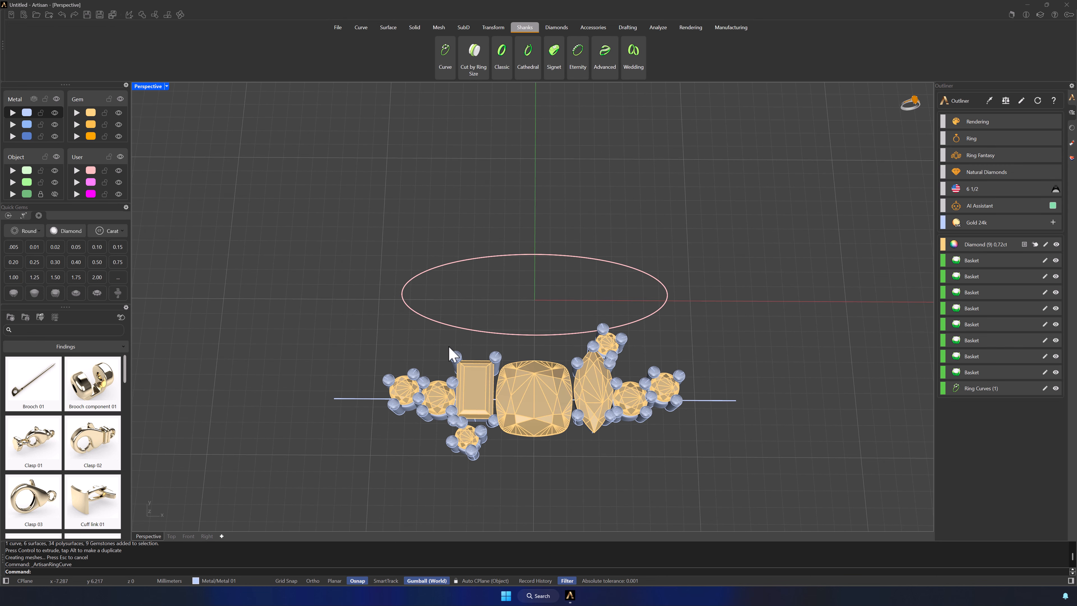
pyautogui.moveTo(446, 424); pyautogui.dragTo(274, 338)
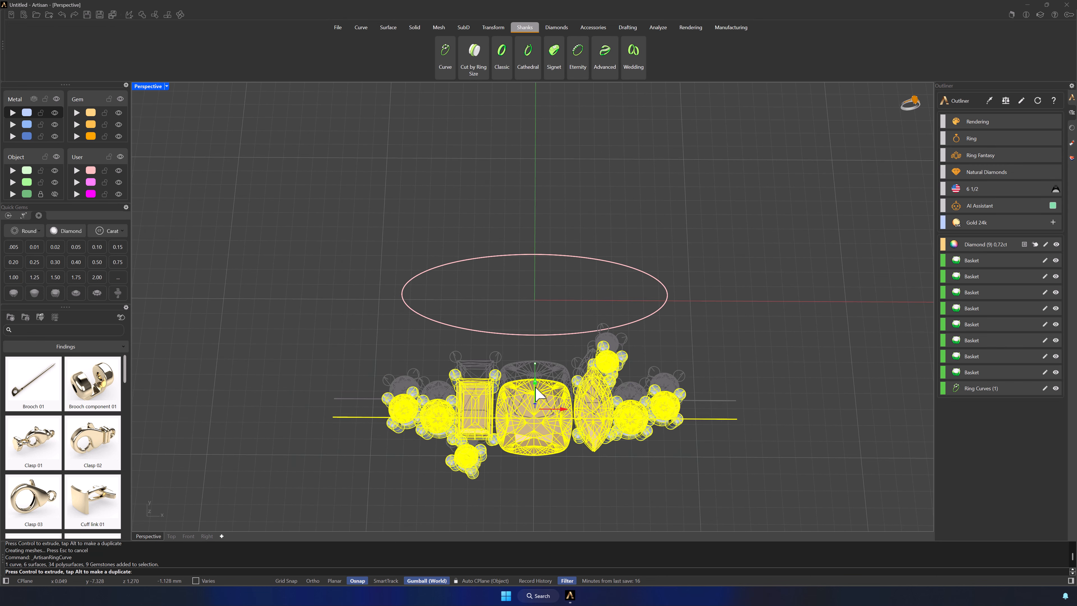
pyautogui.click(749, 365)
pyautogui.moveTo(752, 372); pyautogui.dragTo(752, 294, button='right')
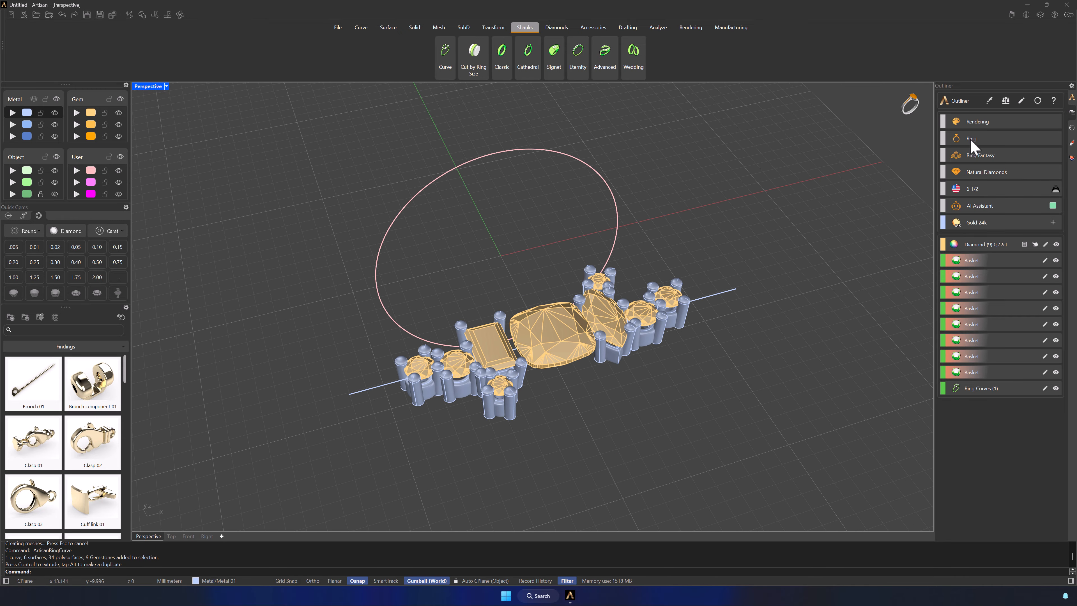
pyautogui.click(1038, 102)
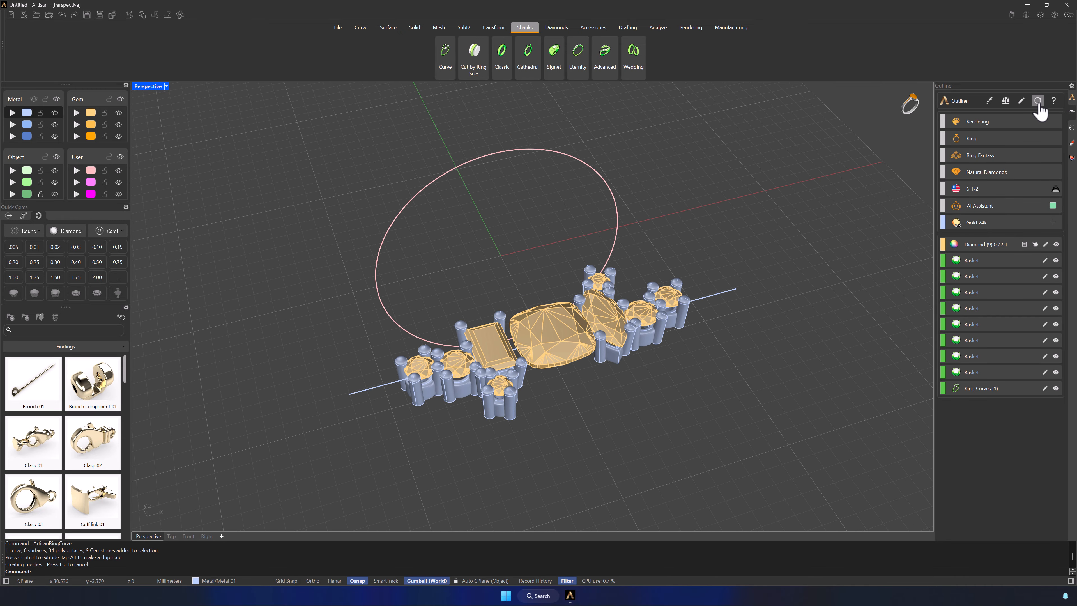
# - Add a basket to the central cushion diamond
pyautogui.click(553, 335)
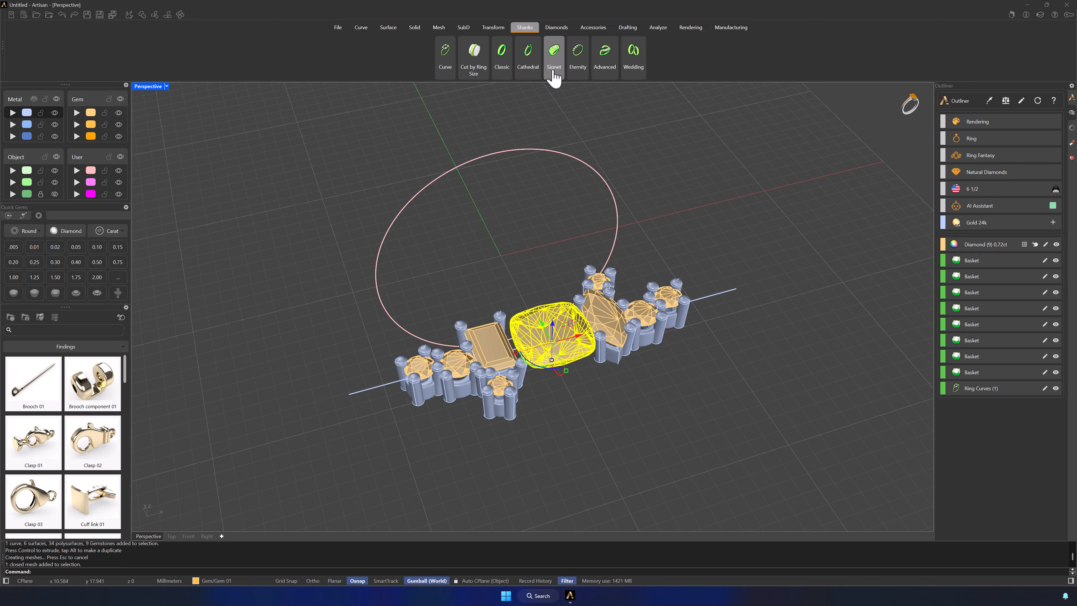
pyautogui.click(552, 29)
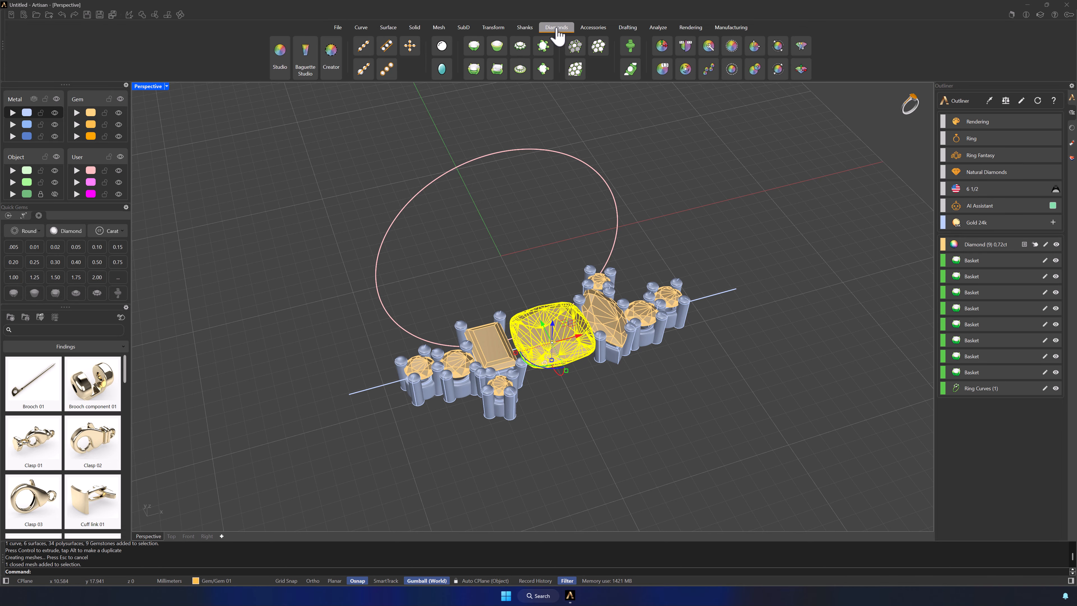
pyautogui.click(473, 70)
pyautogui.scroll(5, 606, 420)
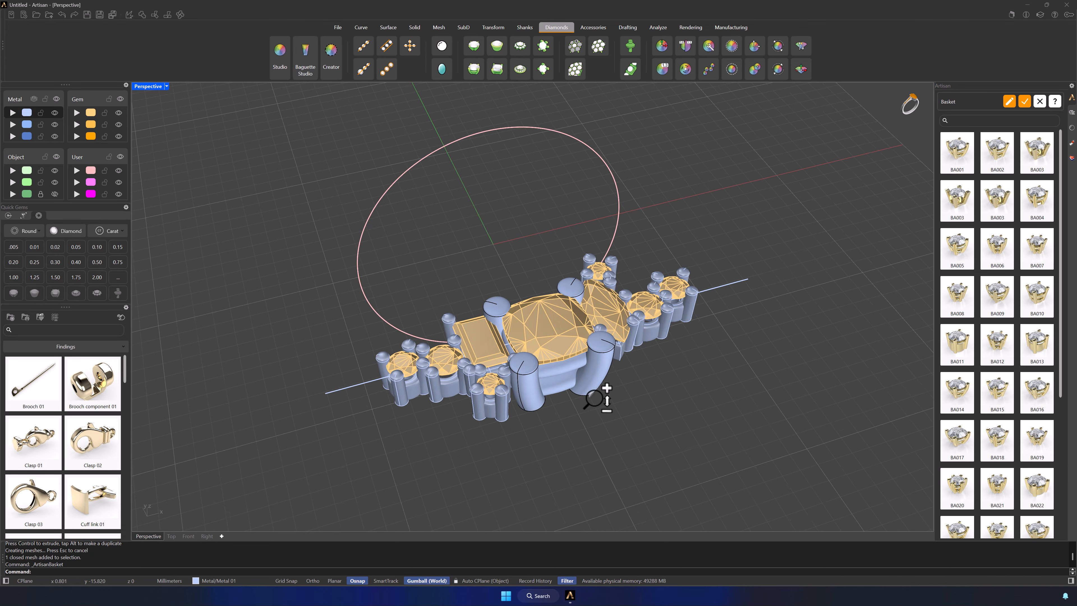
pyautogui.keyDown('shift'); pyautogui.moveTo(661, 361); pyautogui.dragTo(693, 365, button='right'); pyautogui.keyUp('shift')
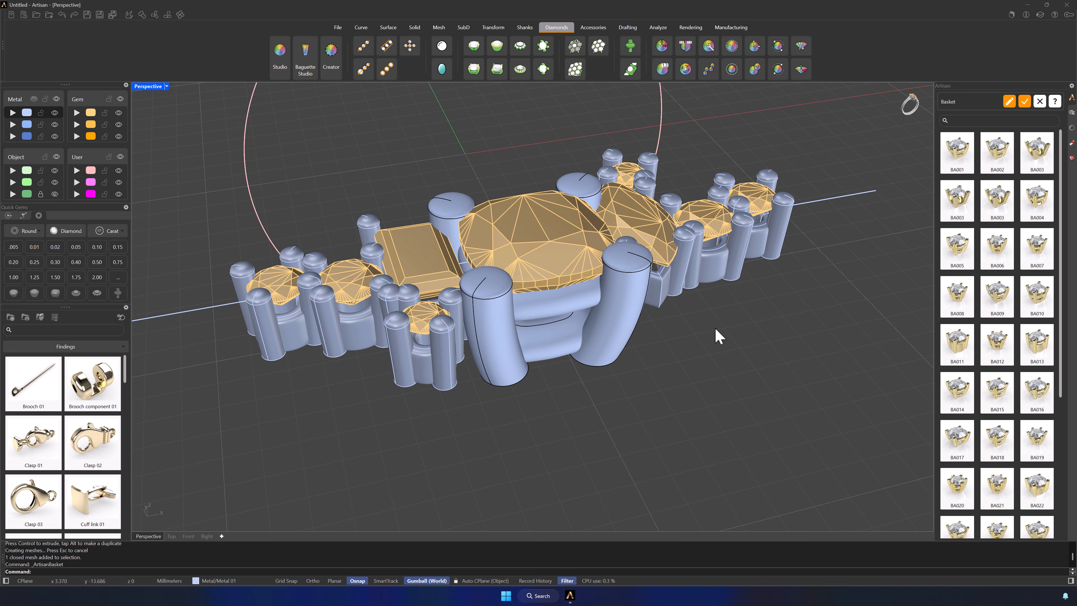
# - In the cushion basket's detailed parameters, set the prong diameter to 0.90 and the height to 4.50
pyautogui.click(1009, 101)
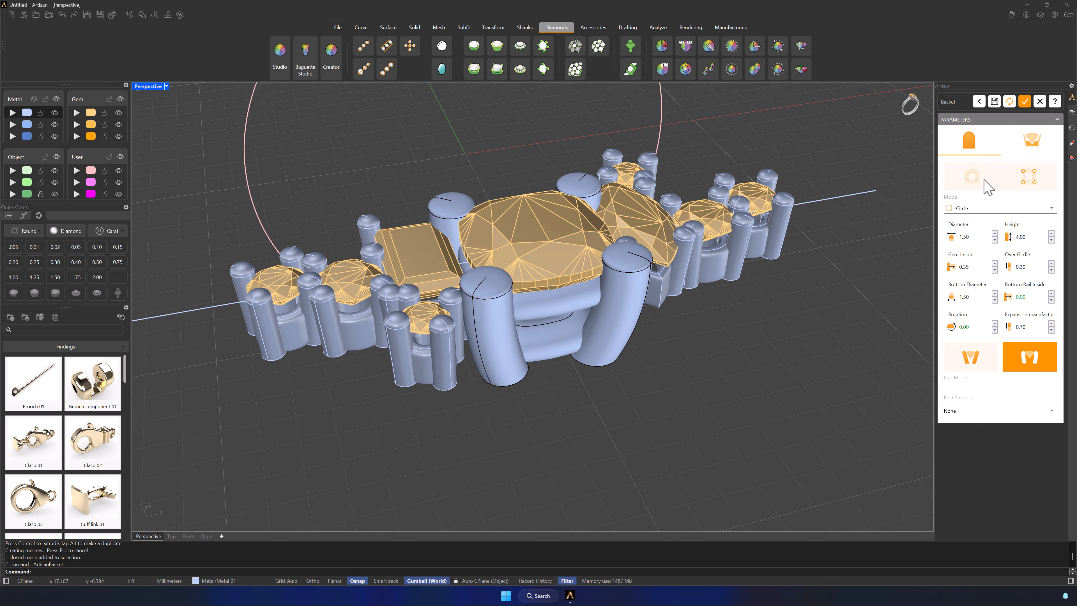
pyautogui.doubleClick(964, 235)
pyautogui.write('0')
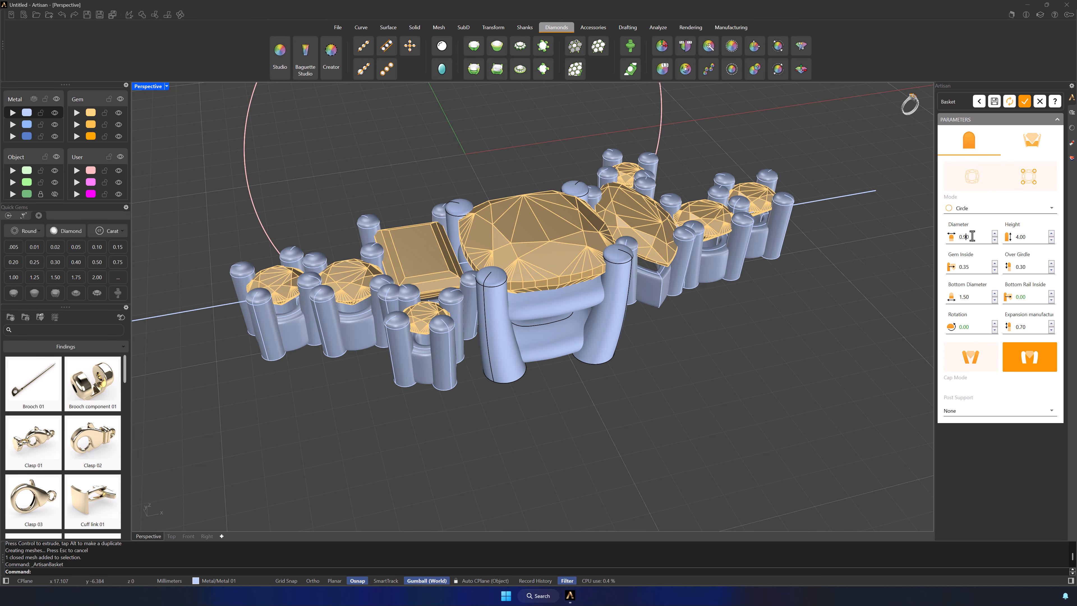
pyautogui.moveTo(793, 311)
pyautogui.mouseDown(button='right')
pyautogui.moveTo(769, 287)
pyautogui.moveTo(777, 298)
pyautogui.mouseUp(button='right')
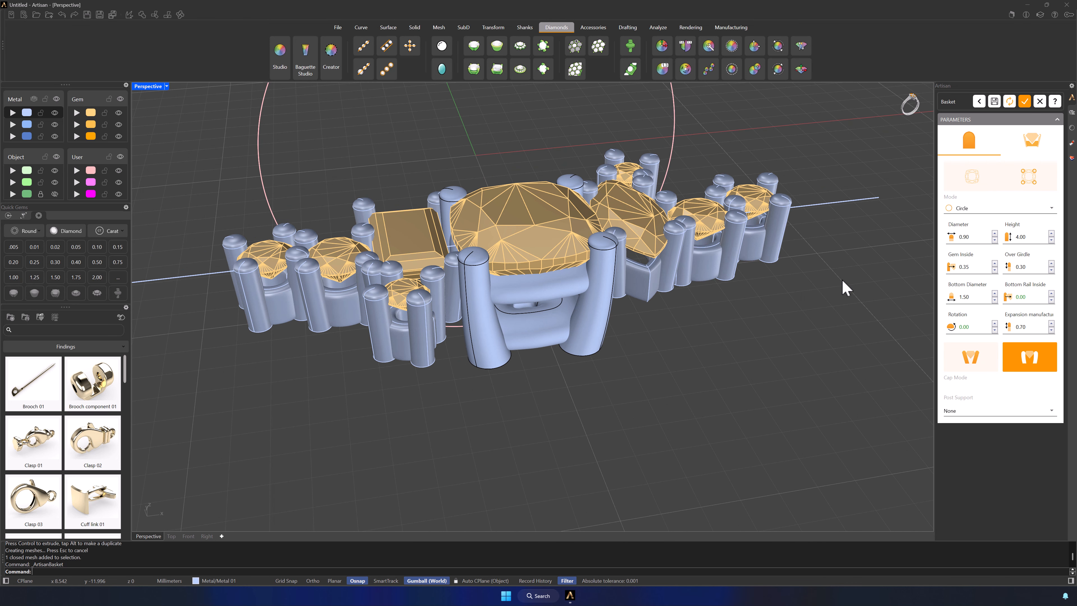
pyautogui.click(1051, 233)
pyautogui.click(1051, 233)
pyautogui.click(1052, 233)
pyautogui.click(1052, 233)
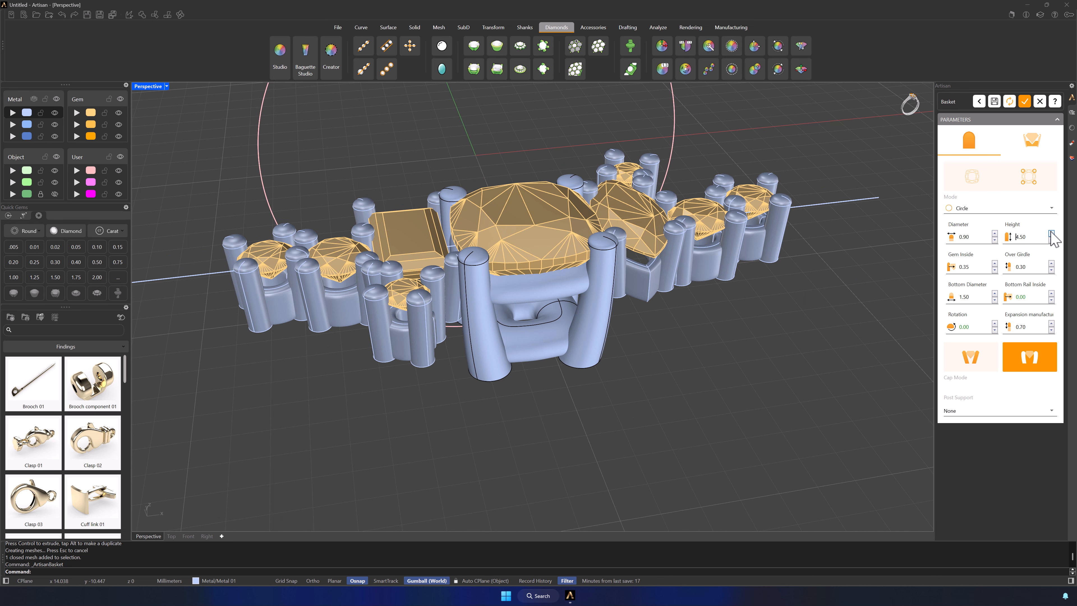
pyautogui.moveTo(831, 297); pyautogui.dragTo(831, 280, button='right')
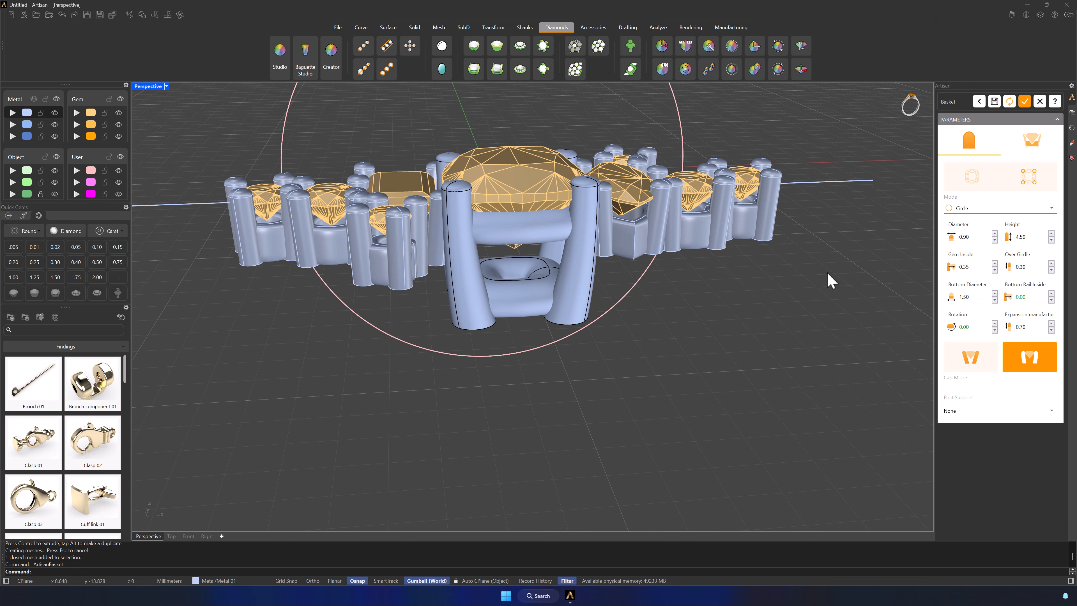
# - Set the cushion basket prongs' Gem Inside to 0.00, Over Girdle to 0.50 and Bottom Diameter to 1.30
pyautogui.click(971, 266)
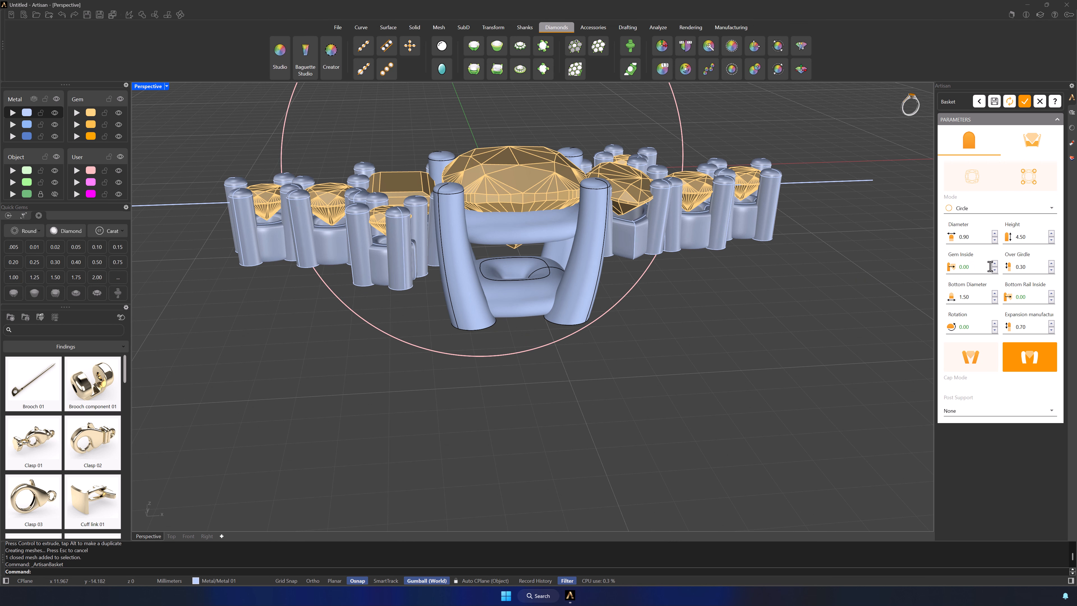
pyautogui.click(1051, 263)
pyautogui.click(1051, 264)
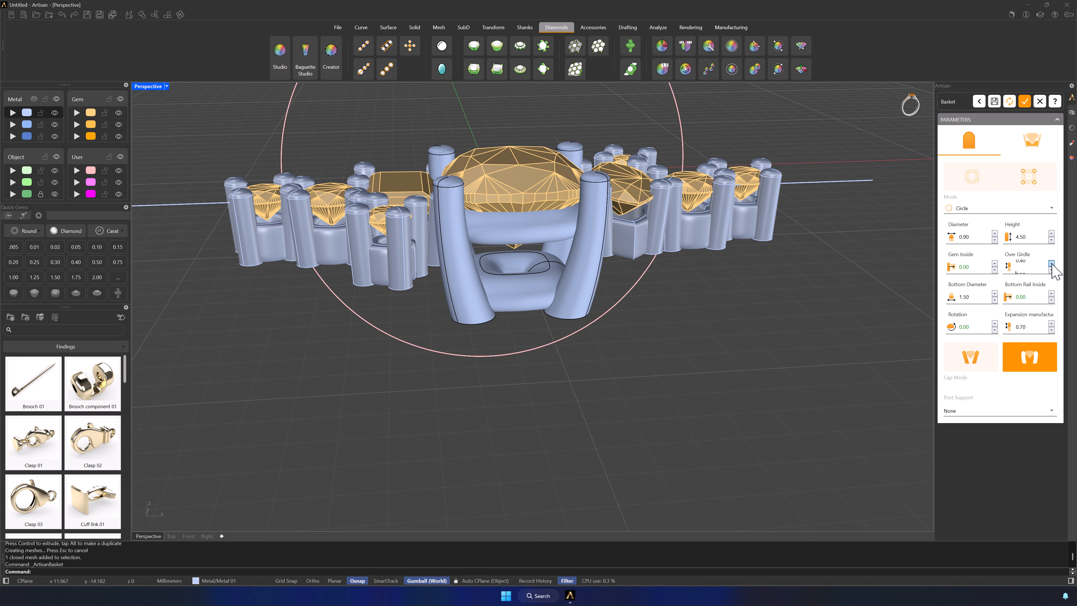
pyautogui.click(994, 300)
pyautogui.click(995, 300)
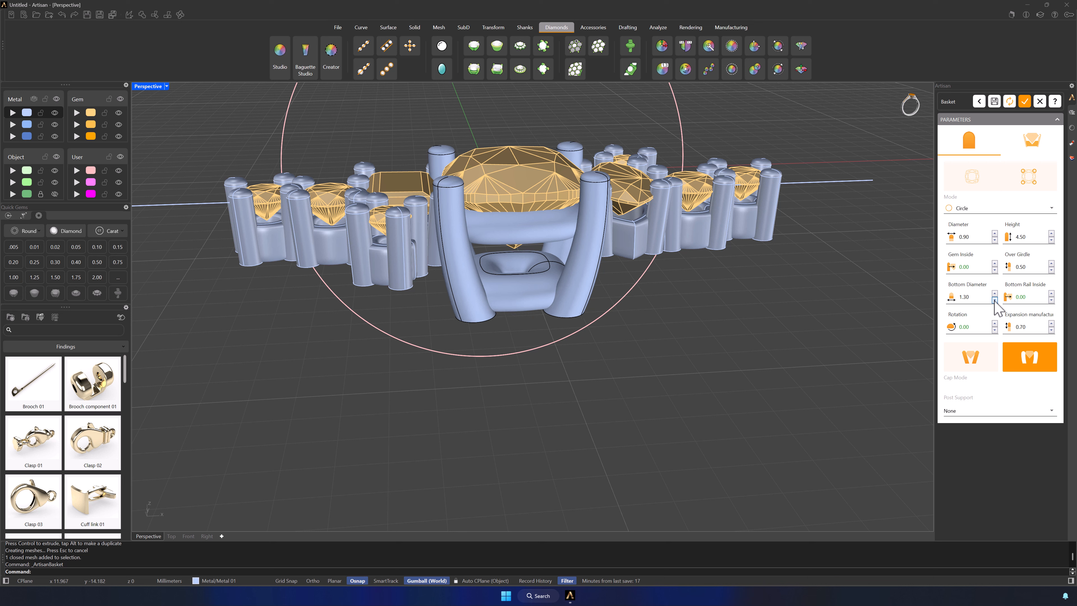
# - Set the cushion basket prongs' Bottom Rail Inside to 0.40 and their expansion to 2.00
pyautogui.click(1051, 294)
pyautogui.click(1051, 293)
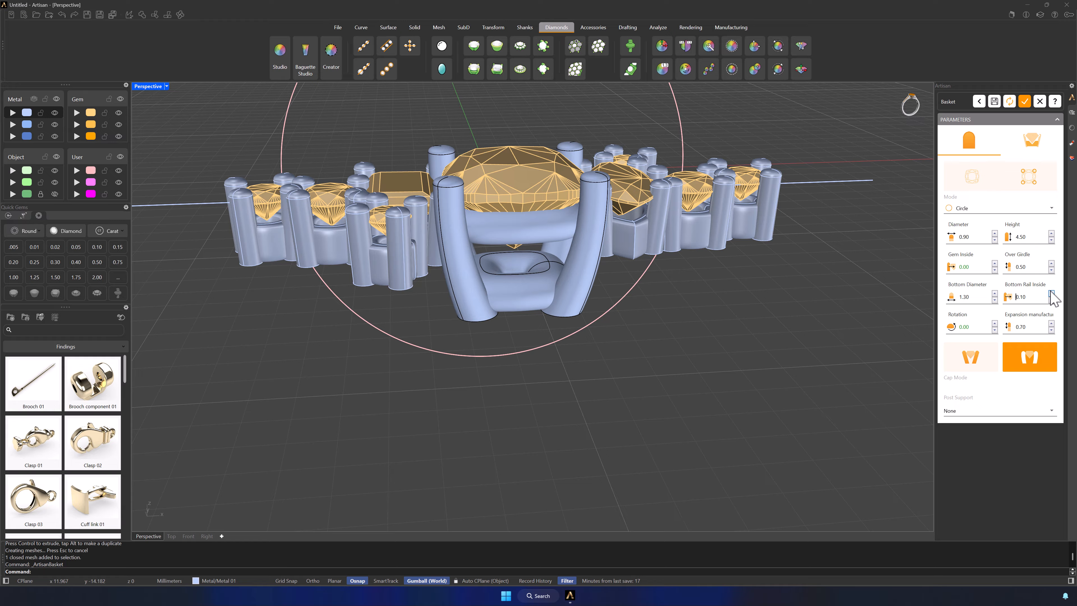
pyautogui.click(1051, 294)
pyautogui.click(1051, 294)
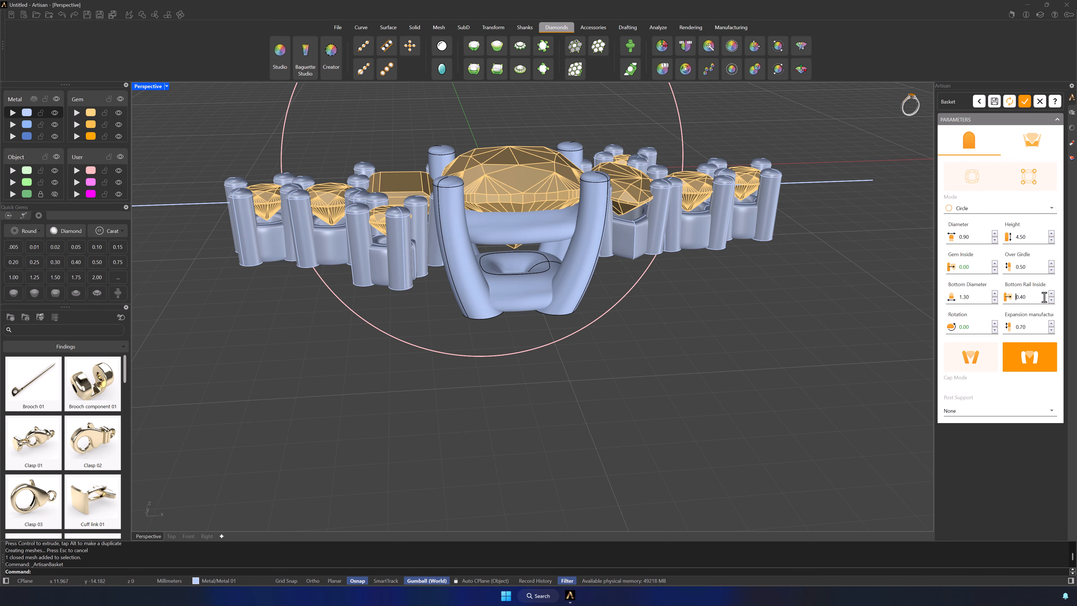
pyautogui.click(1051, 323)
pyautogui.moveTo(771, 334); pyautogui.dragTo(821, 335, button='right')
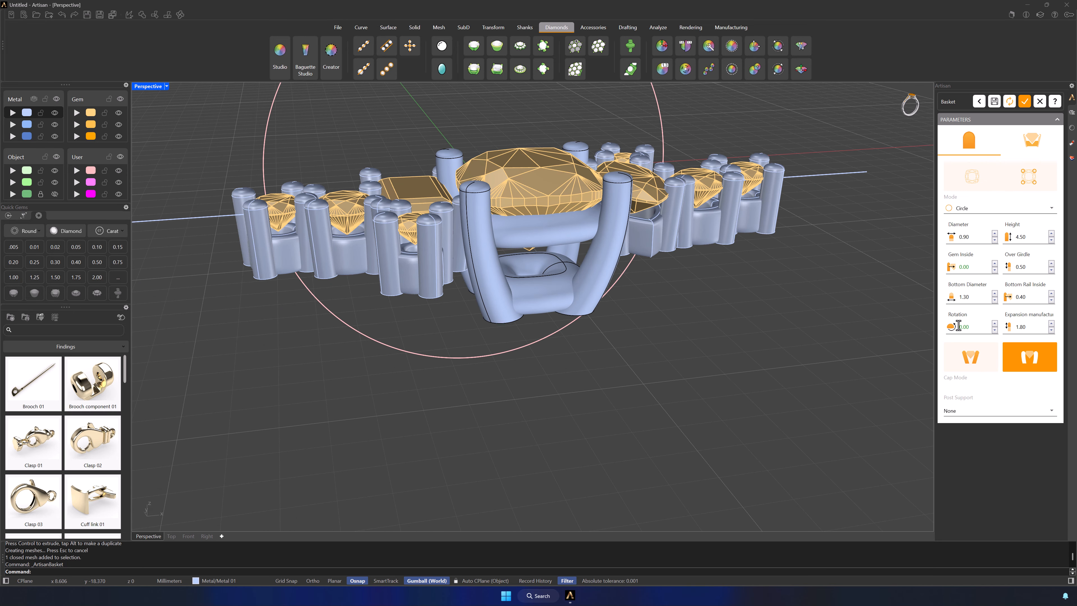
pyautogui.moveTo(1031, 326); pyautogui.dragTo(1001, 327)
pyautogui.write('2')
# - Change the cushion basket's prong mode from Circle to Claw
pyautogui.click(975, 210)
pyautogui.click(972, 253)
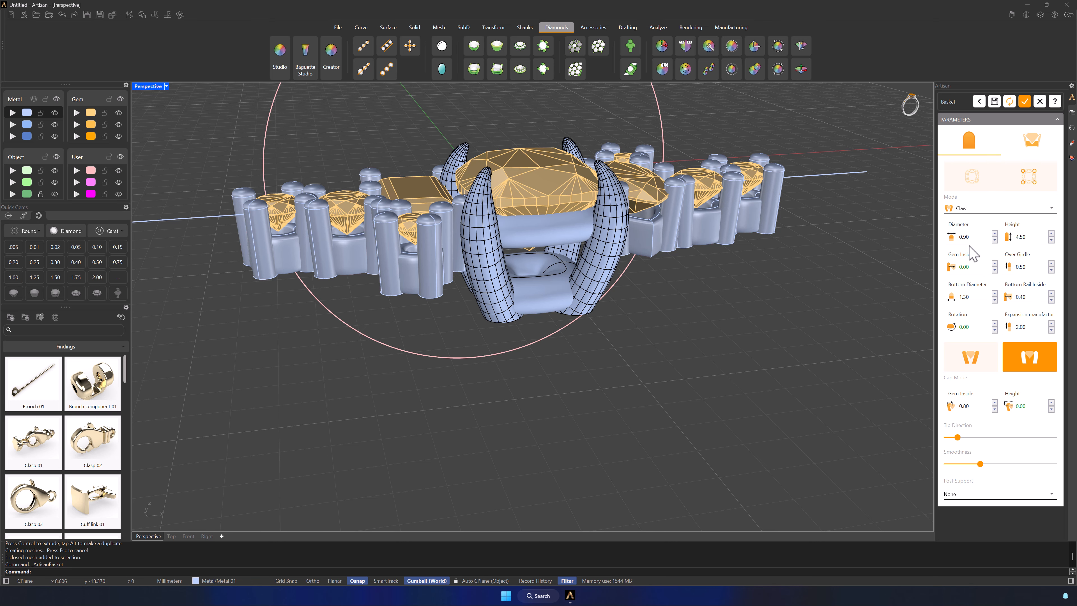
pyautogui.moveTo(786, 275); pyautogui.dragTo(707, 308, button='right')
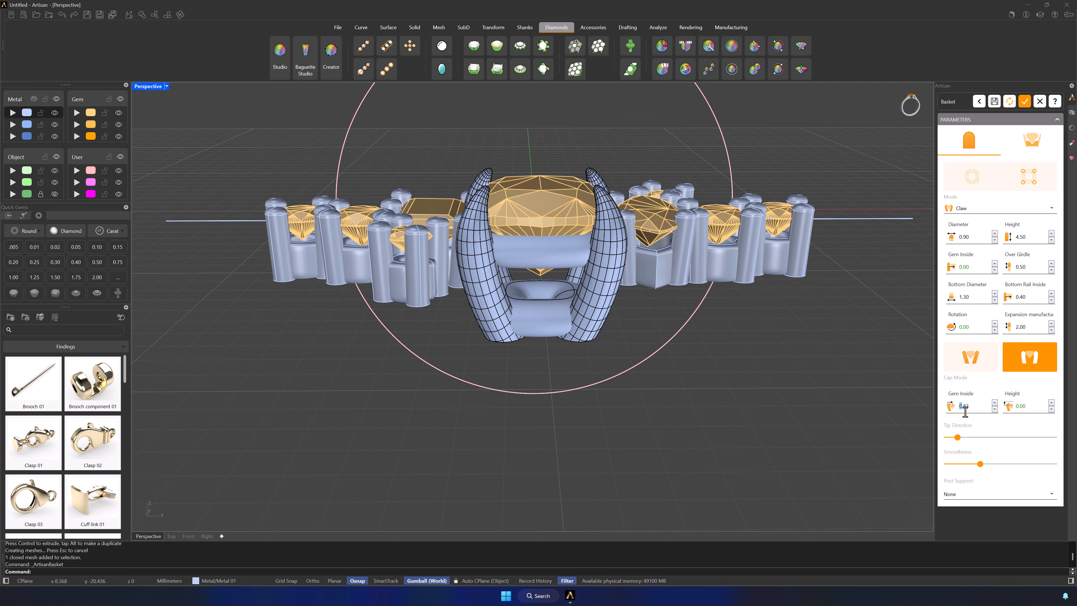
# - Set the claw cap's Gem Inside to 1.10 and Height to -0.17, and increase the Tip Direction slightly
pyautogui.moveTo(965, 411); pyautogui.dragTo(969, 412)
pyautogui.write('1.1')
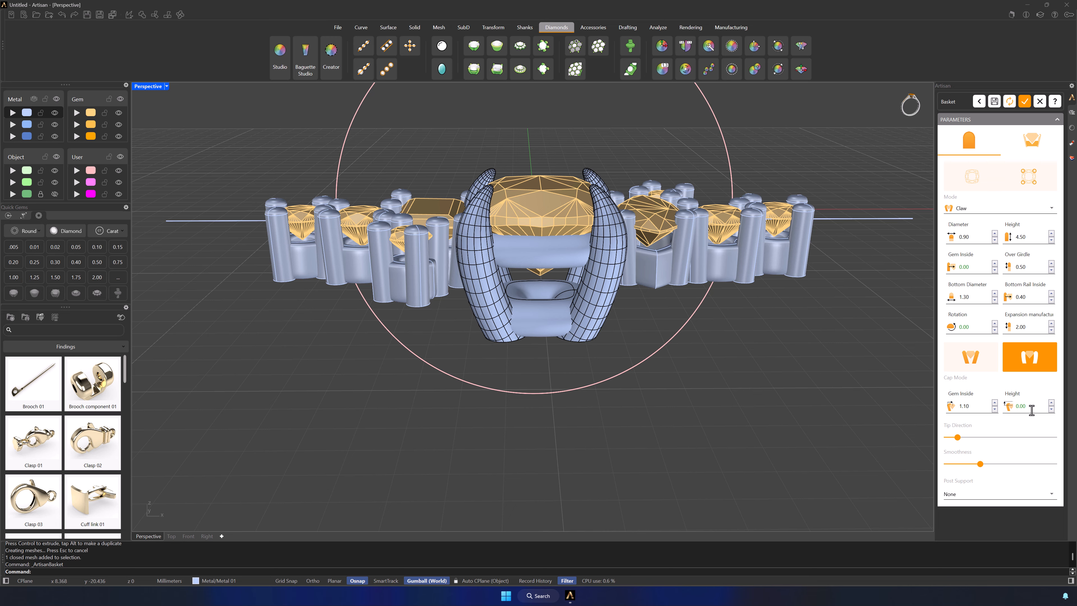
pyautogui.doubleClick(1031, 406)
pyautogui.write('-0.17')
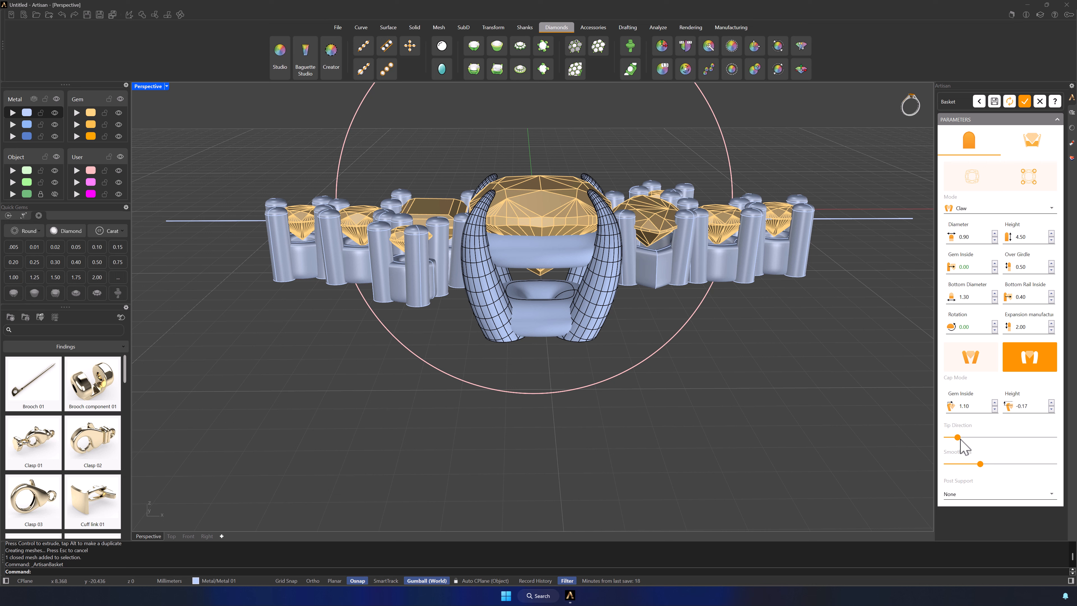
pyautogui.moveTo(959, 439); pyautogui.dragTo(961, 440)
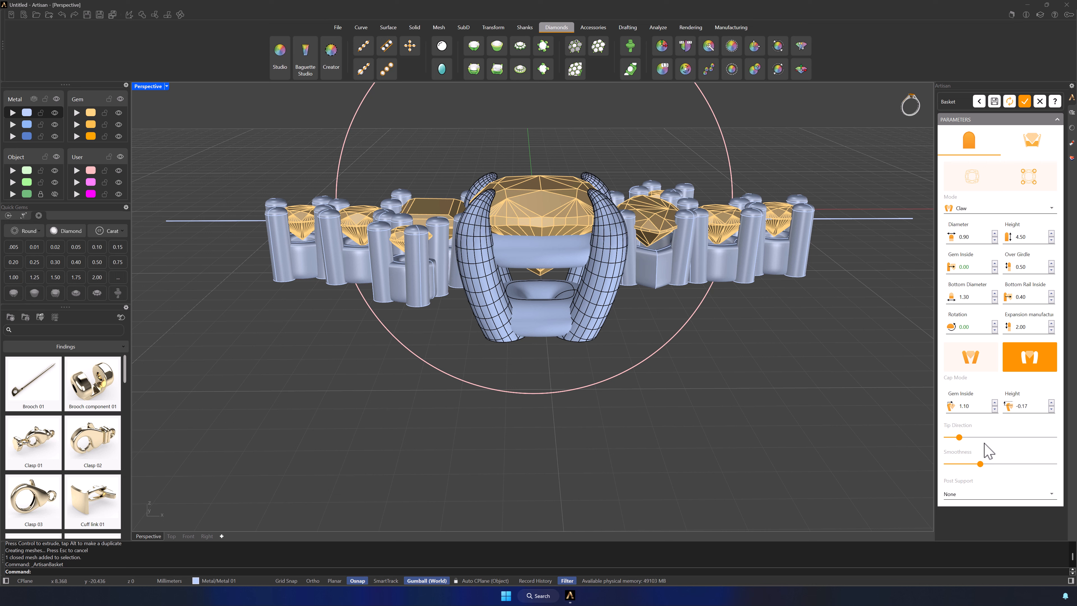
# - Give the cushion basket's upper rail a custom profile using the rounded square shape 004
pyautogui.click(1033, 144)
pyautogui.click(988, 219)
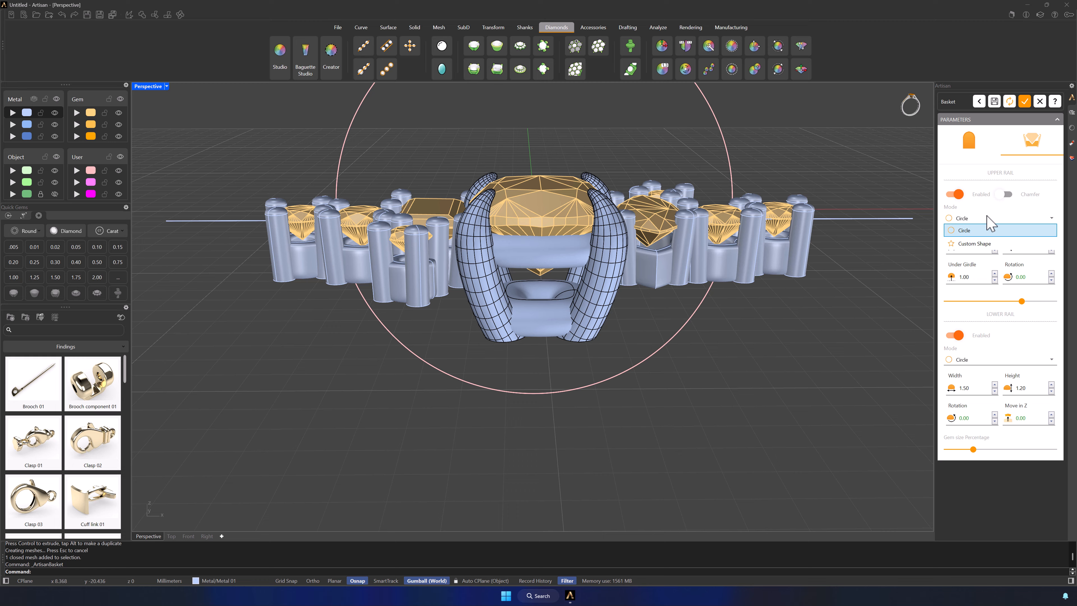
pyautogui.click(977, 244)
pyautogui.click(971, 287)
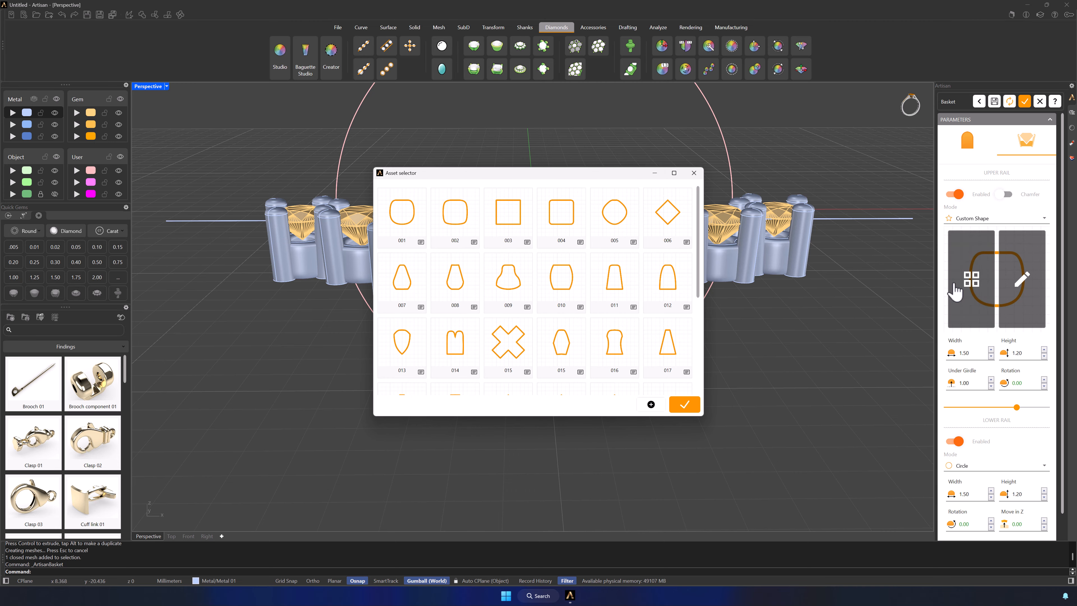
pyautogui.click(564, 218)
pyautogui.click(684, 407)
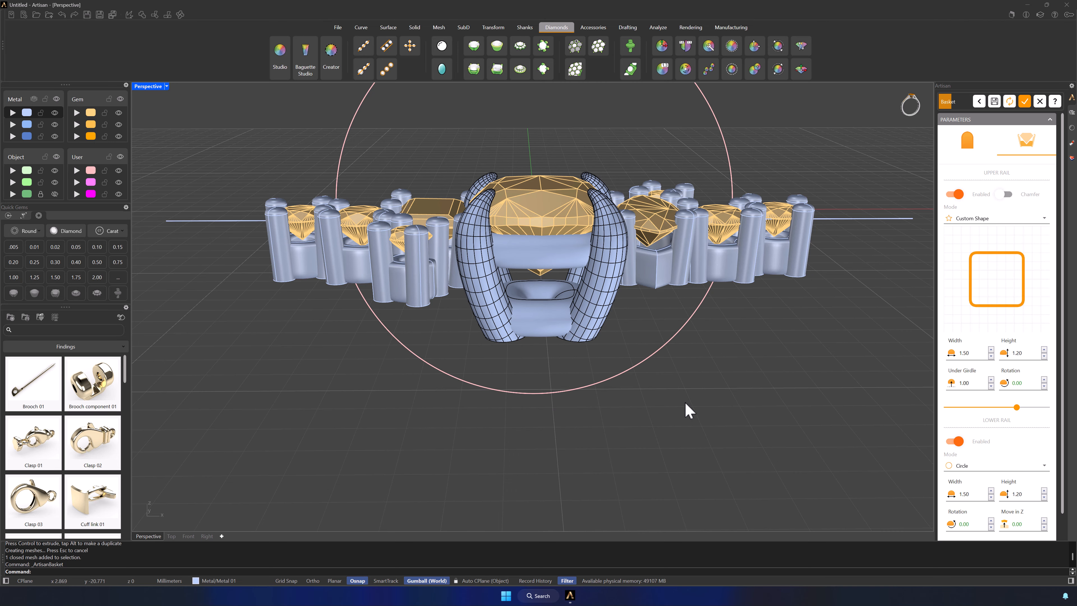
pyautogui.moveTo(685, 376); pyautogui.dragTo(697, 364, button='right')
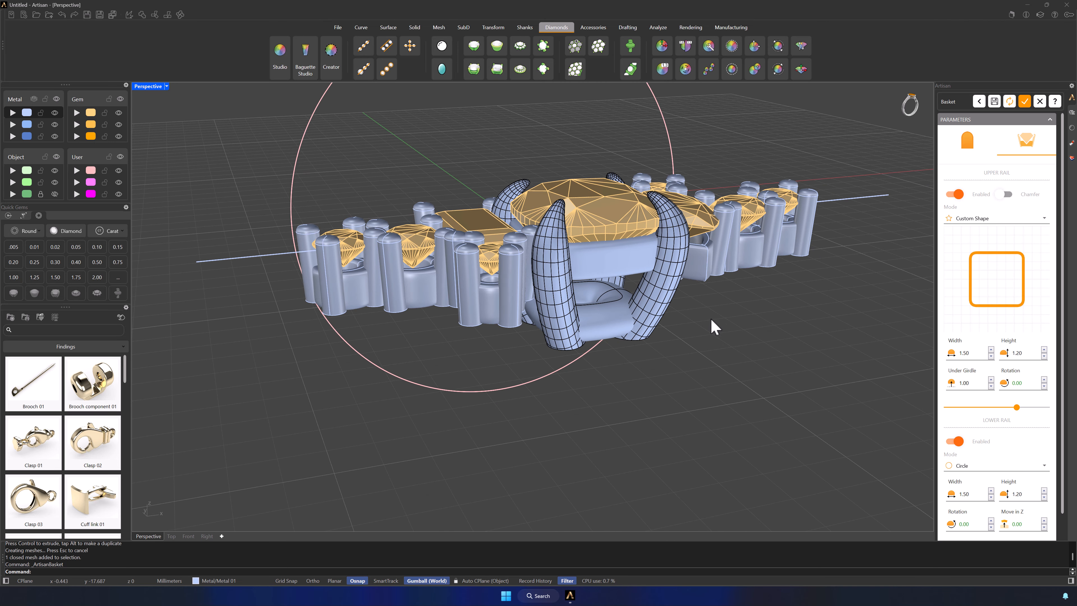
pyautogui.moveTo(714, 324); pyautogui.dragTo(699, 297, button='right')
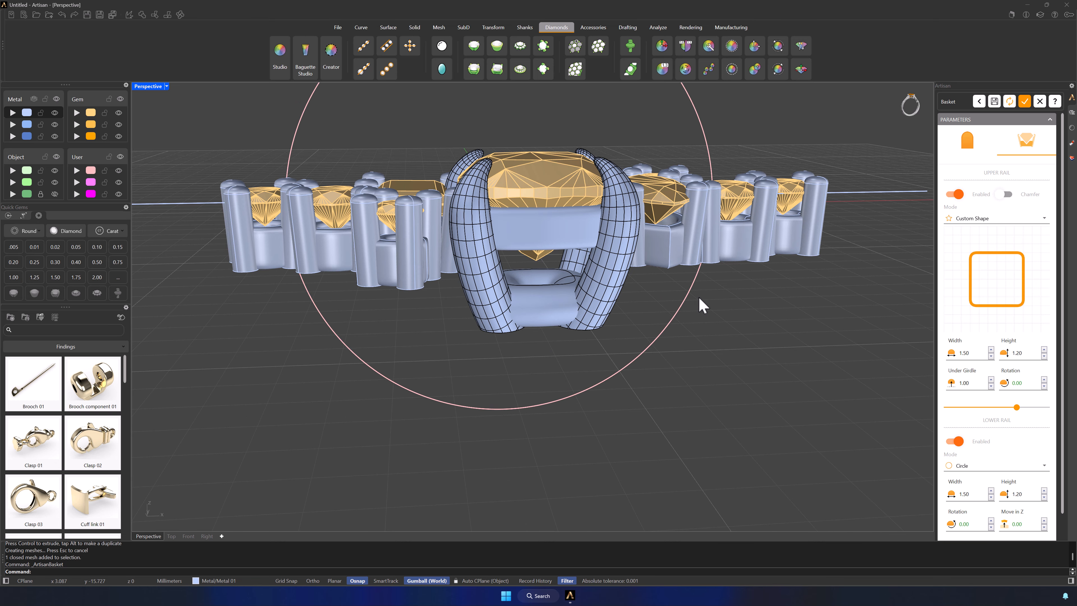
# - Reduce the upper rail's width to 0.80
pyautogui.click(990, 356)
pyautogui.click(990, 355)
pyautogui.click(991, 356)
pyautogui.click(990, 356)
pyautogui.click(991, 356)
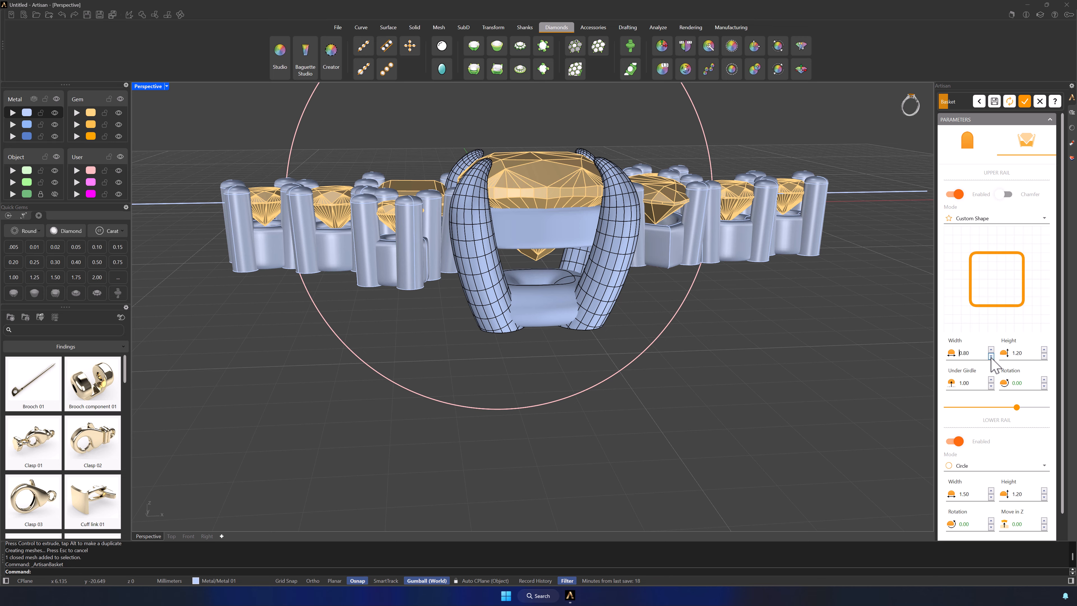
# - Set the upper rail's Width to 0.60, Height to 1.00 and Under Girdle to 1.10, and increase its slider value slightly
pyautogui.click(991, 356)
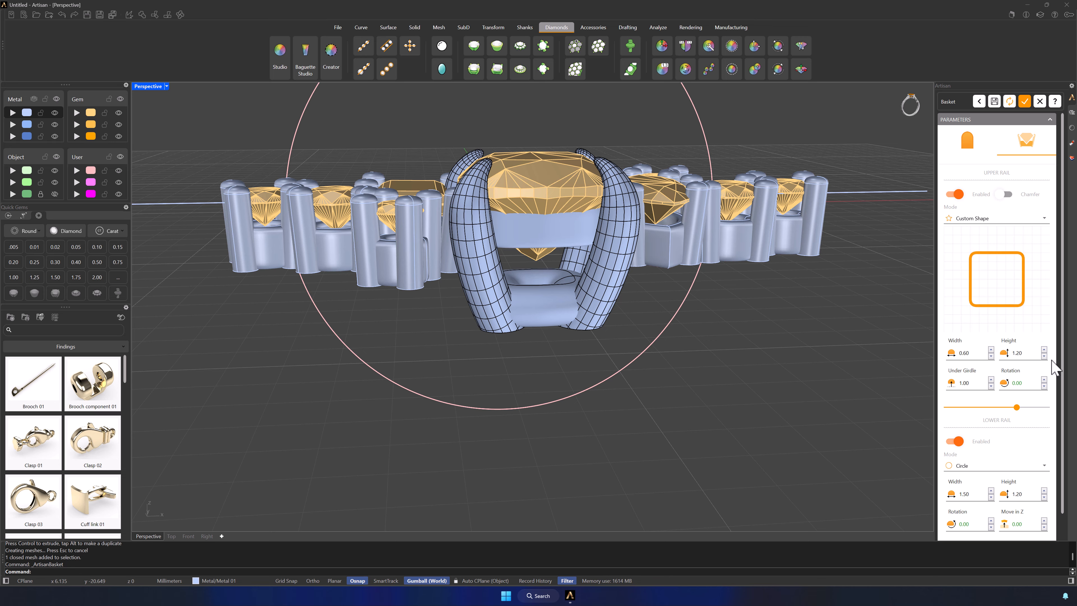
pyautogui.click(1043, 356)
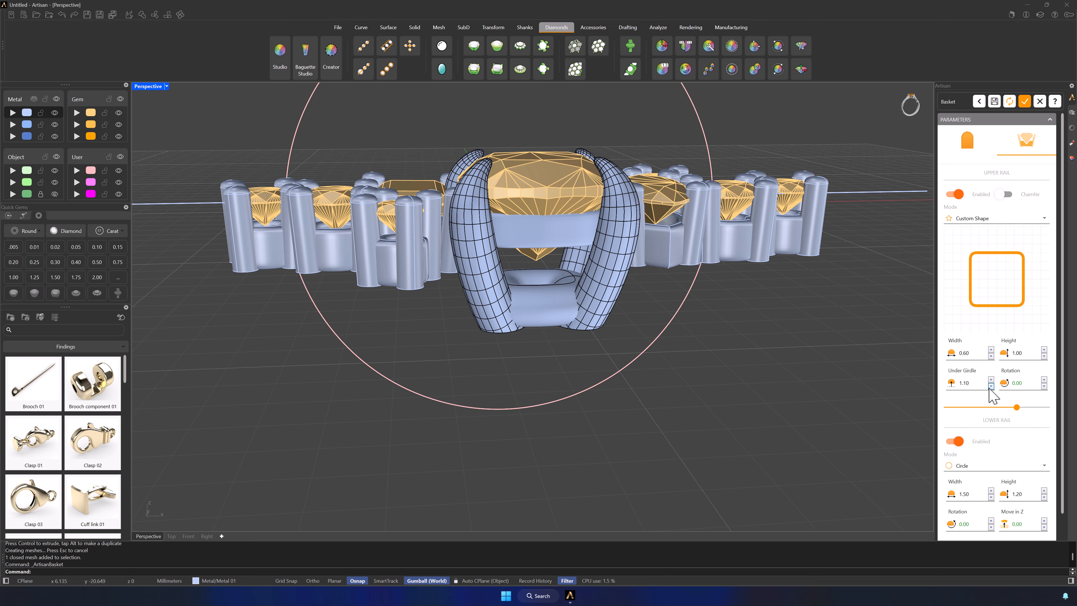
pyautogui.click(1028, 407)
pyautogui.scroll(-1, 1020, 426)
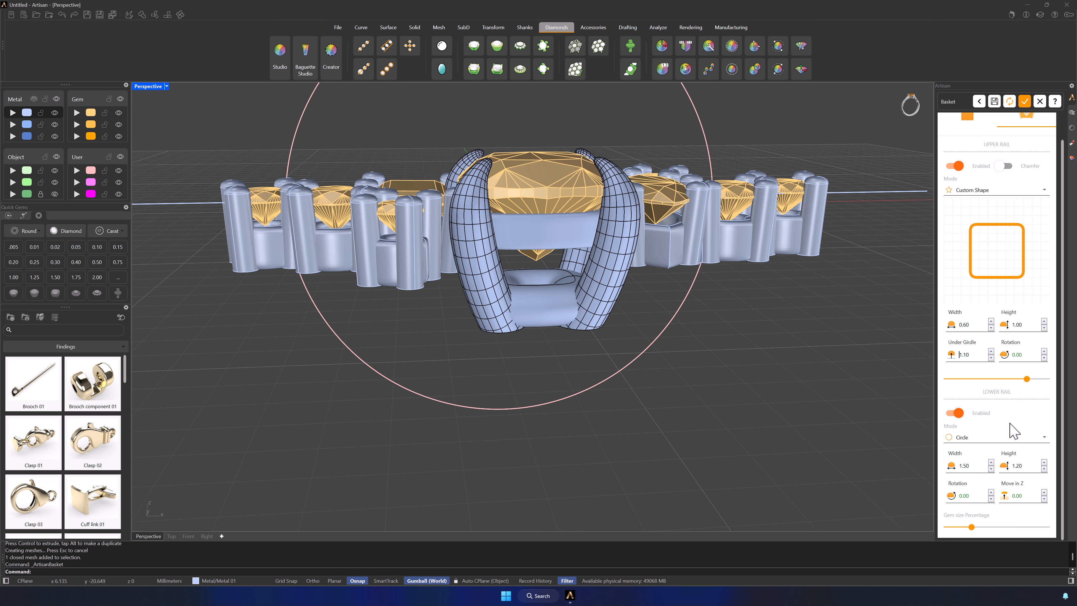
# - Give the cushion basket's lower rail a custom profile using the same rounded square shape as the upper rail
pyautogui.click(980, 437)
pyautogui.click(977, 461)
pyautogui.scroll(-4, 975, 425)
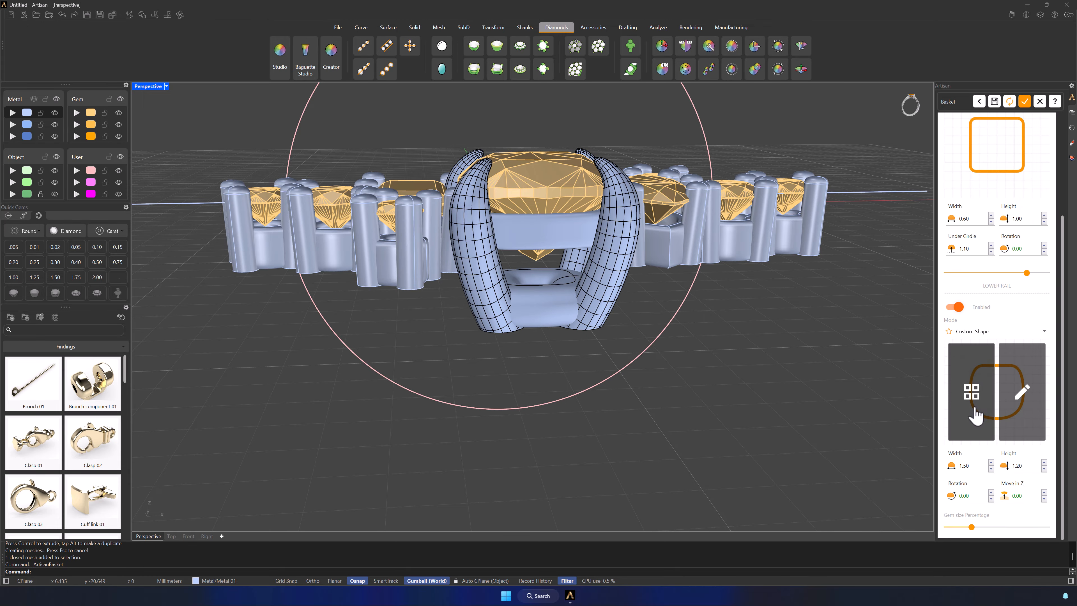
pyautogui.click(972, 407)
pyautogui.click(558, 216)
pyautogui.click(676, 400)
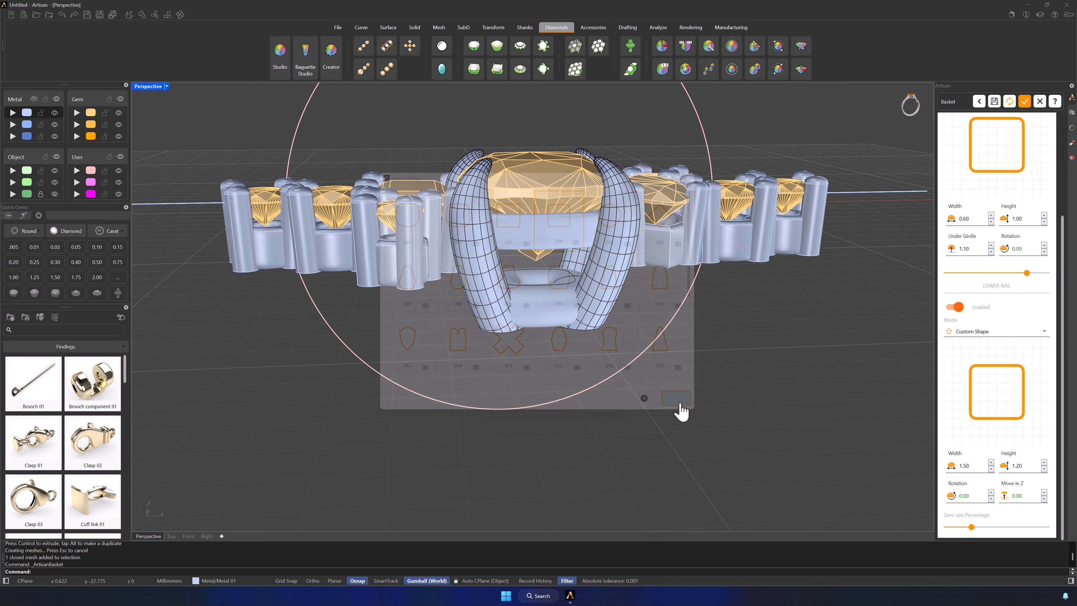
# - Set the lower rail's Width to 0.70 and Height to 1.30, and apply the claw basket
pyautogui.click(990, 469)
pyautogui.click(991, 469)
pyautogui.click(990, 469)
pyautogui.click(990, 468)
pyautogui.click(990, 469)
pyautogui.click(991, 469)
pyautogui.click(990, 468)
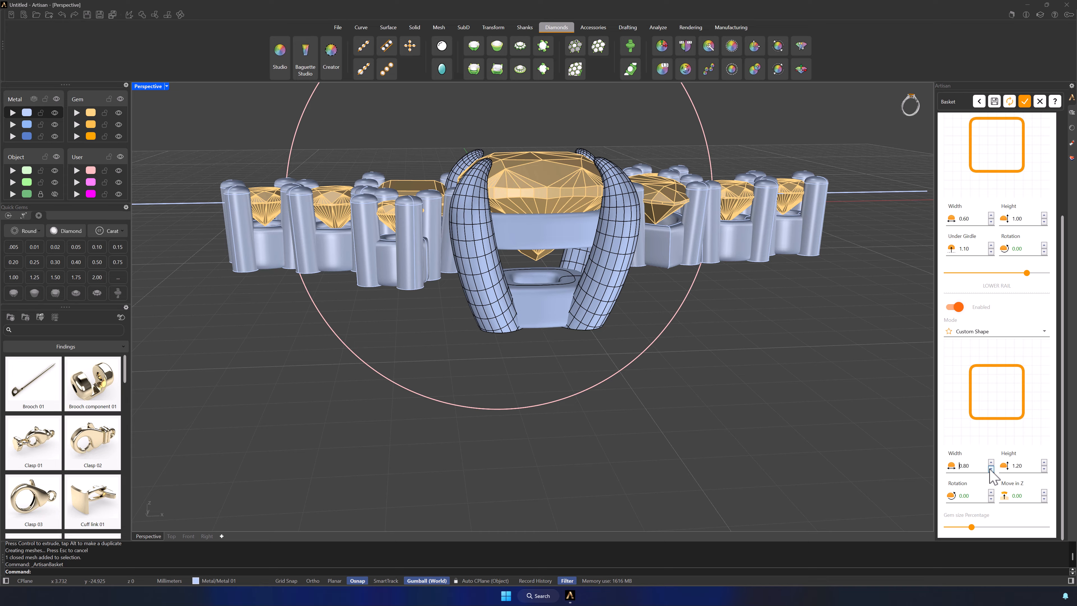
pyautogui.click(991, 468)
pyautogui.click(1044, 462)
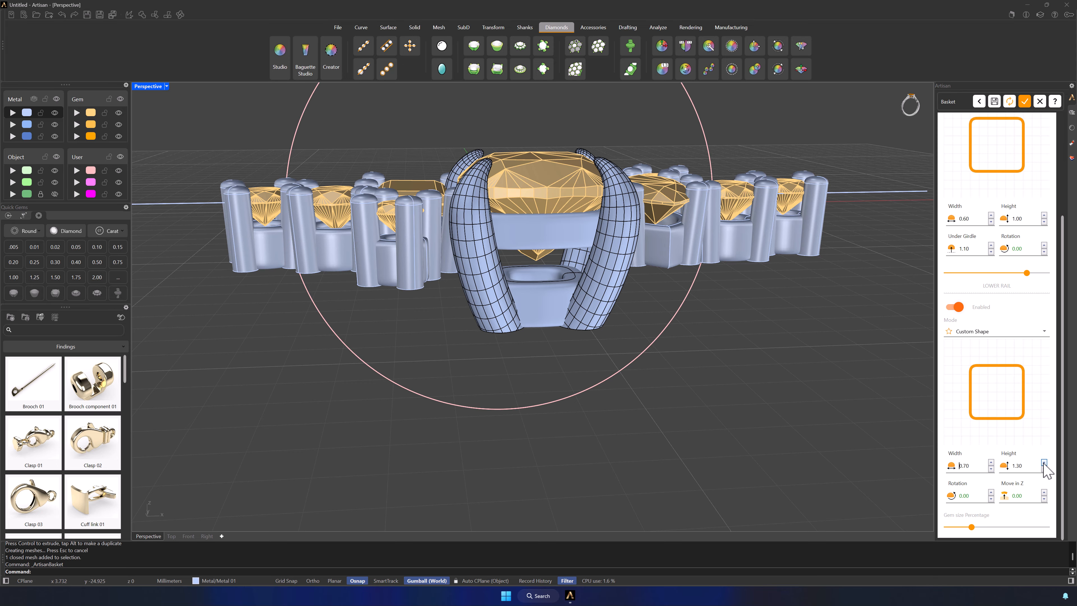
pyautogui.moveTo(792, 408); pyautogui.dragTo(750, 402, button='right')
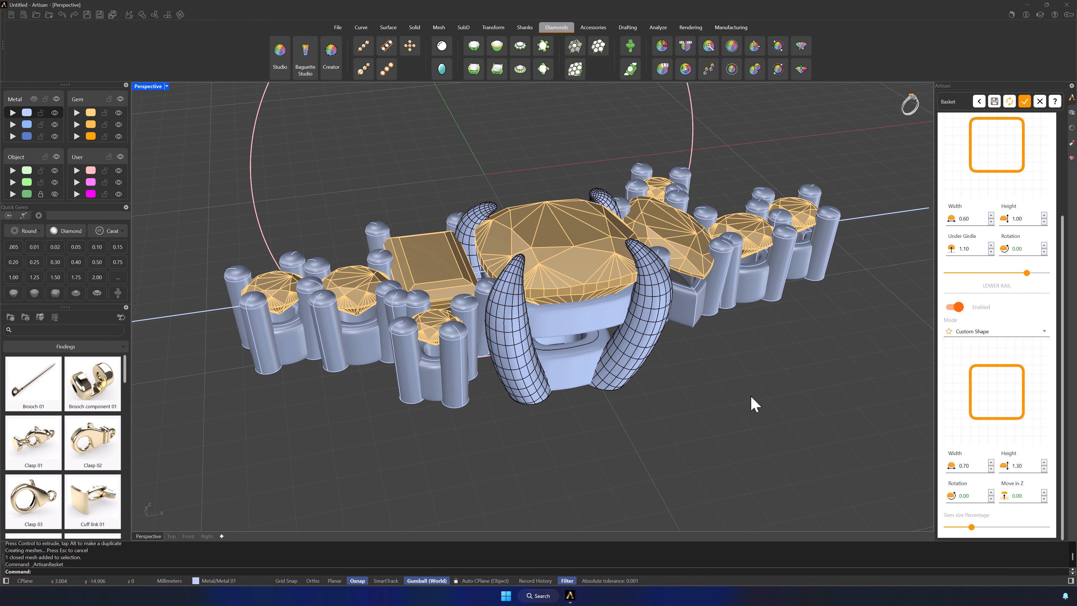
pyautogui.click(1024, 101)
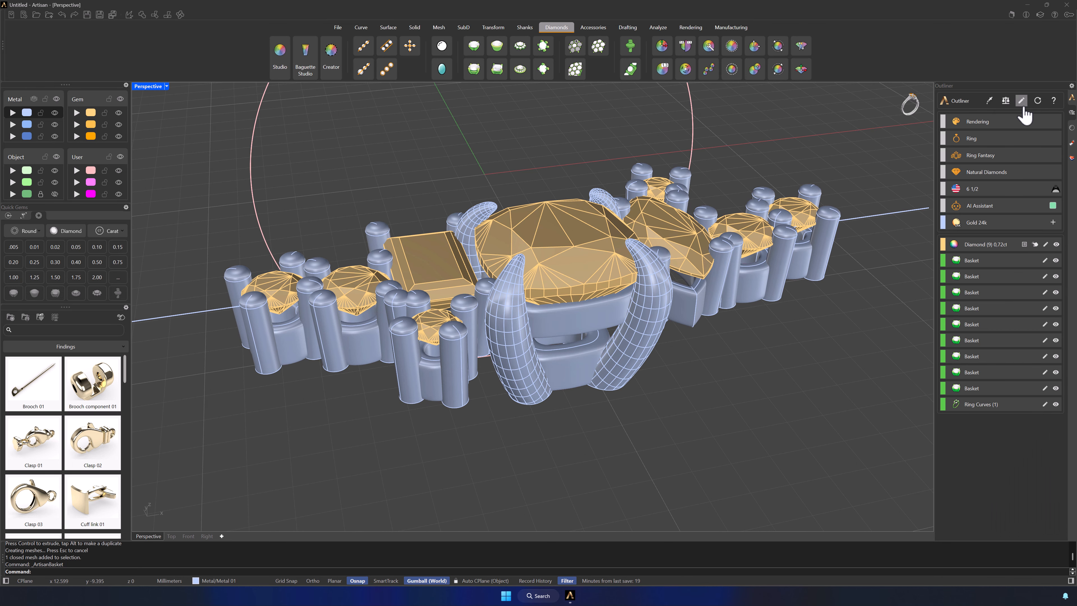
# - Raise the central cushion diamond together with its claw basket above the neighbouring baskets in the Front view
pyautogui.scroll(-3, 799, 271)
pyautogui.moveTo(799, 271); pyautogui.dragTo(827, 305, button='right')
pyautogui.click(596, 269)
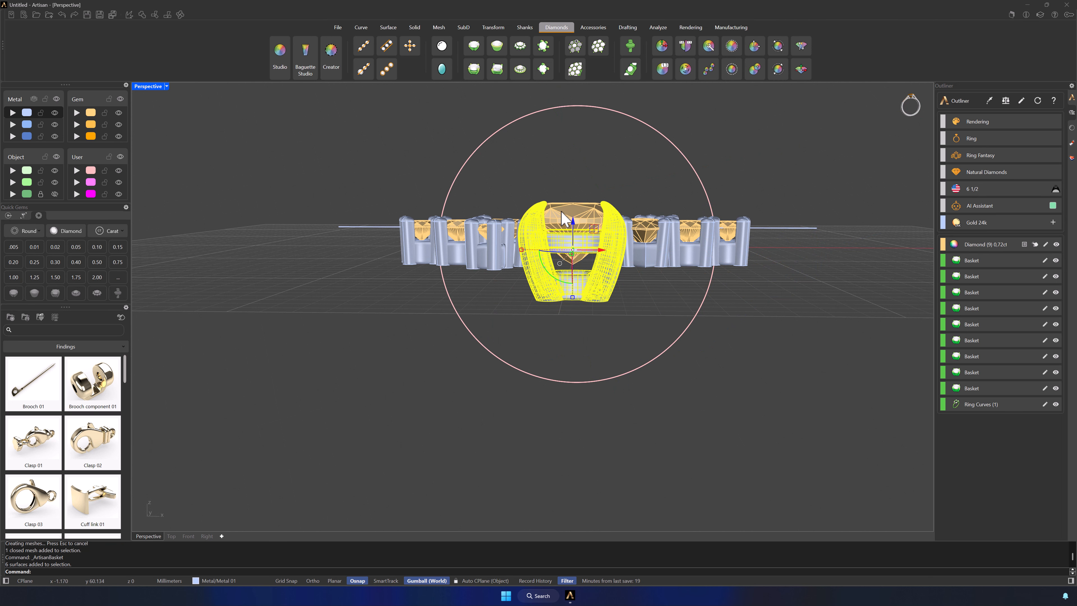
pyautogui.keyDown('shift'); pyautogui.click(563, 213); pyautogui.keyUp('shift')
pyautogui.doubleClick(148, 86)
pyautogui.scroll(5, 365, 424)
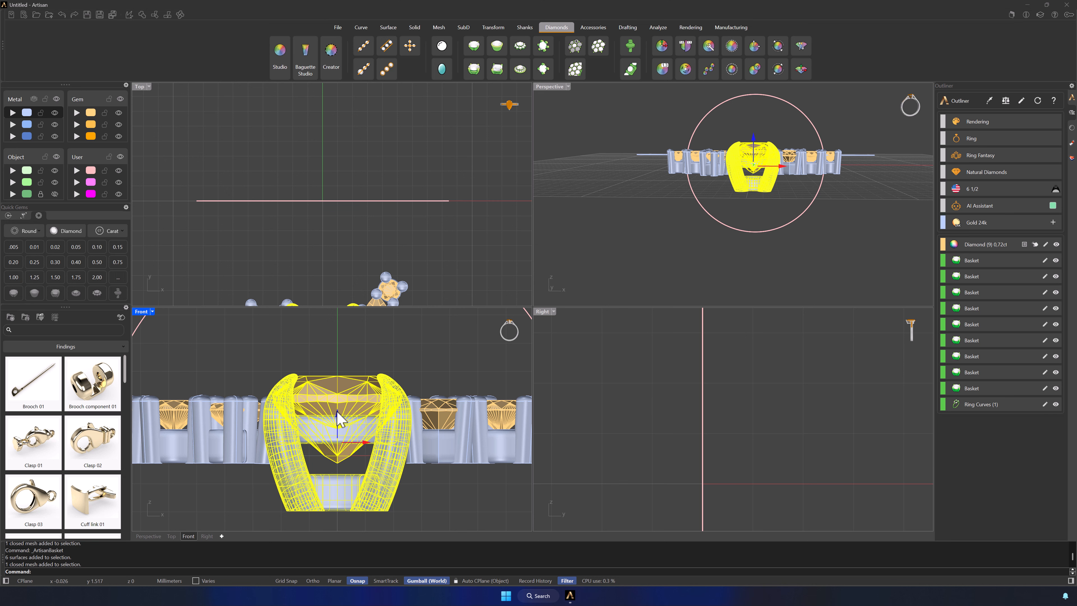
pyautogui.moveTo(337, 417); pyautogui.dragTo(335, 378)
pyautogui.press('Escape')
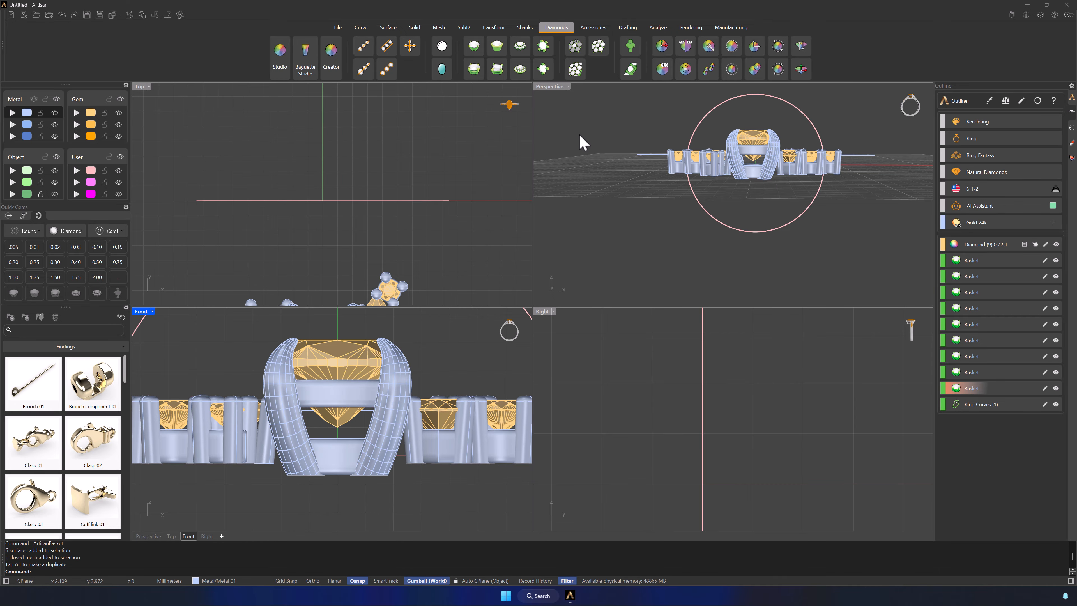
# - Measure the length of the ring size circle
pyautogui.doubleClick(551, 87)
pyautogui.click(579, 177)
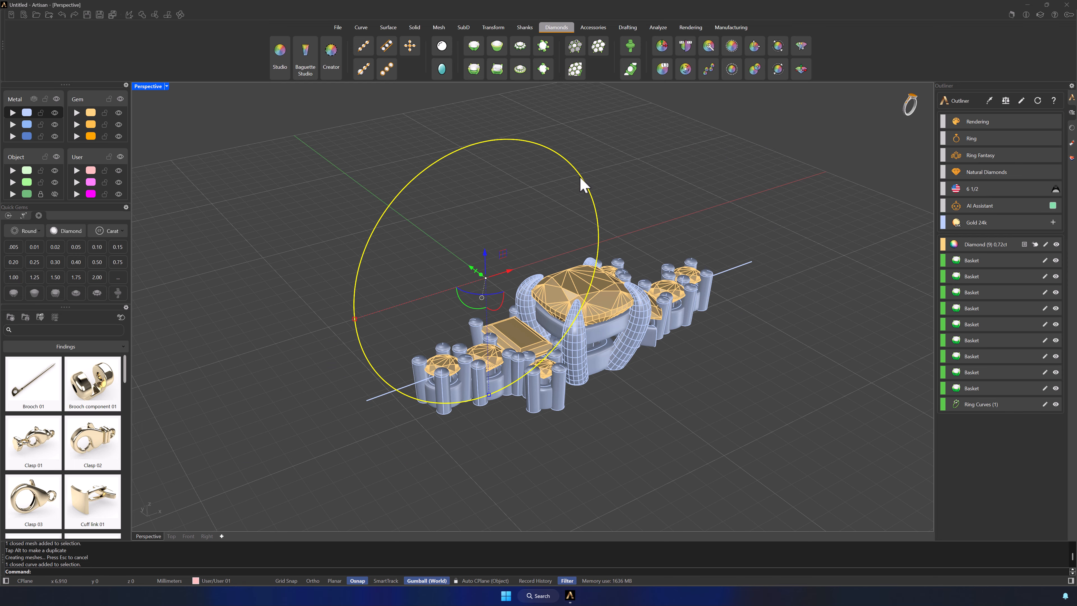
pyautogui.click(658, 29)
pyautogui.click(454, 57)
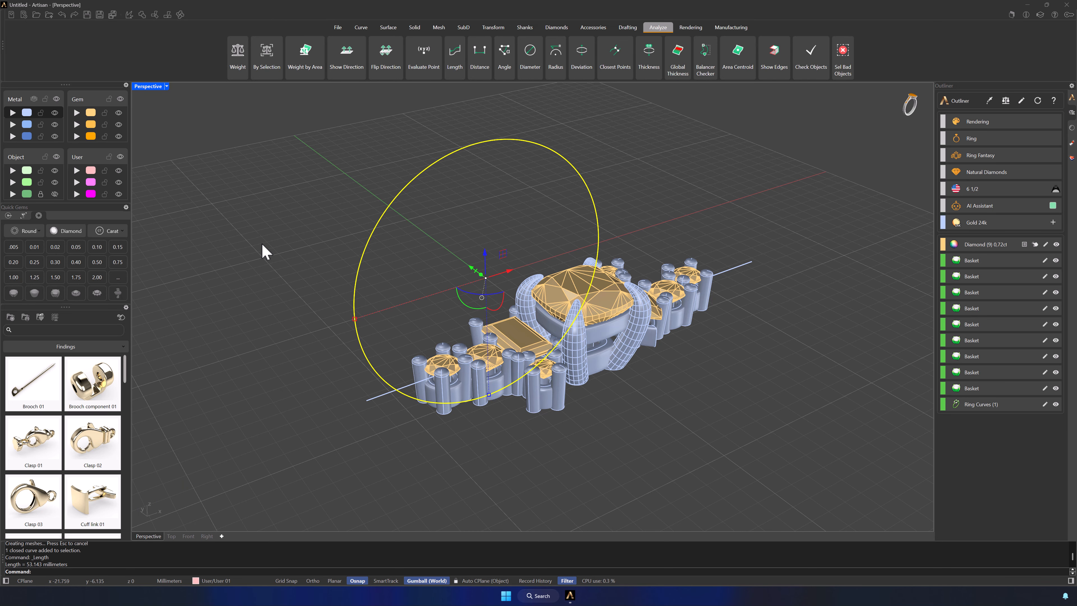
# - Draw a horizontal line from its midpoint at x 0, y -16 in the Top view, with Grid Snap on and a half-length of 53.143/2
pyautogui.doubleClick(148, 89)
pyautogui.click(272, 204)
pyautogui.scroll(-8, 375, 274)
pyautogui.moveTo(405, 329); pyautogui.dragTo(407, 253, button='right')
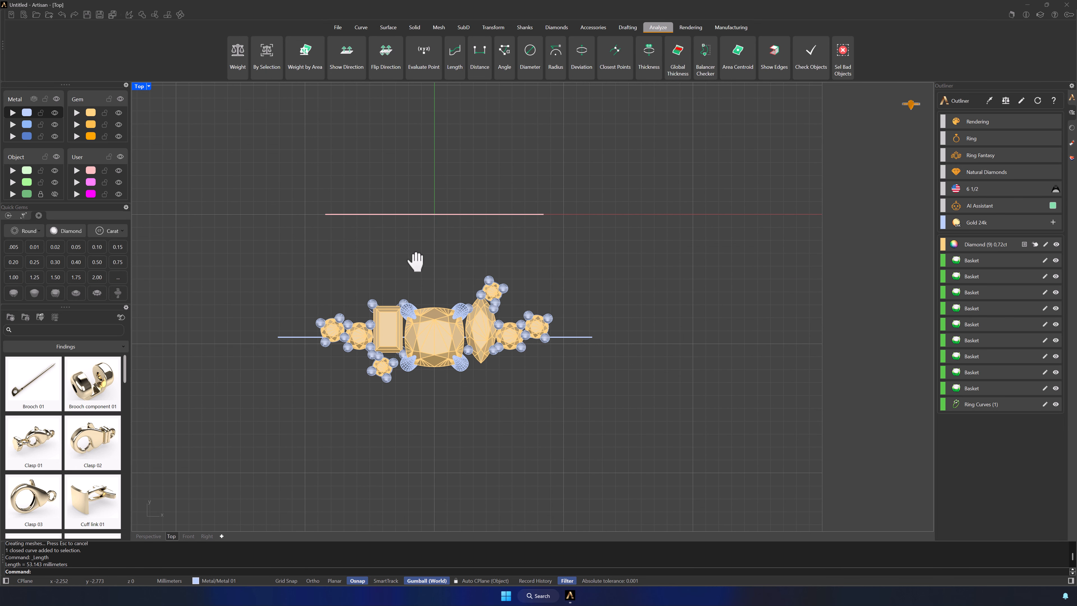
pyautogui.click(360, 28)
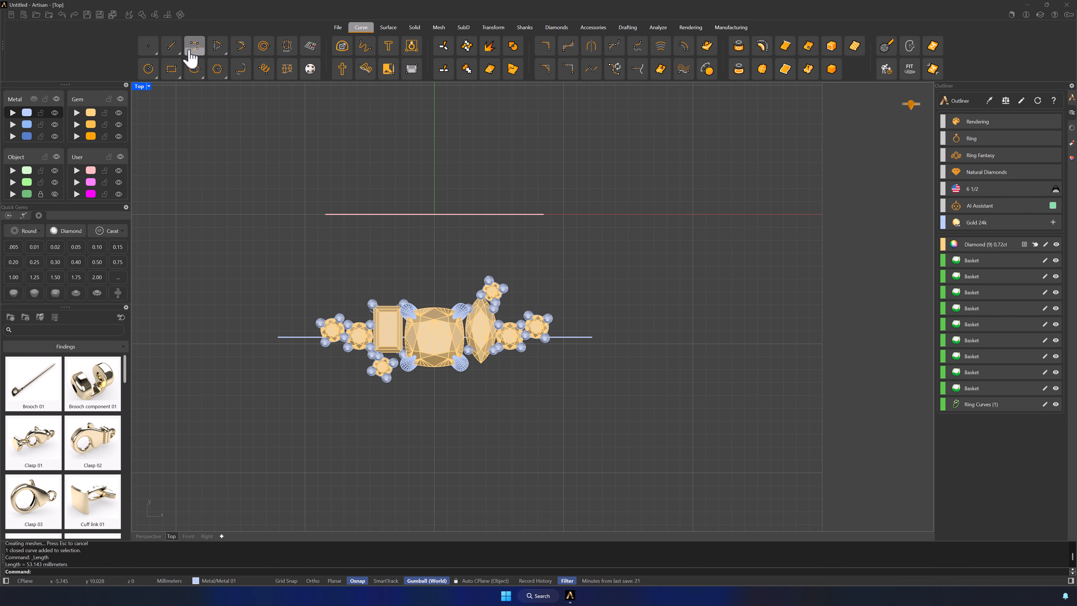
pyautogui.moveTo(180, 54)
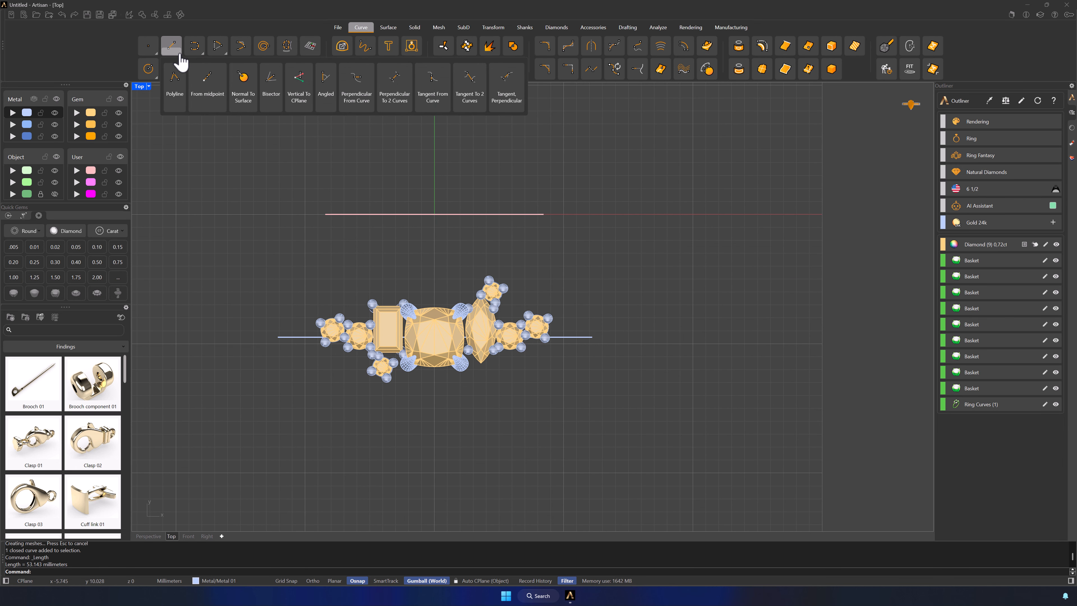
pyautogui.click(207, 82)
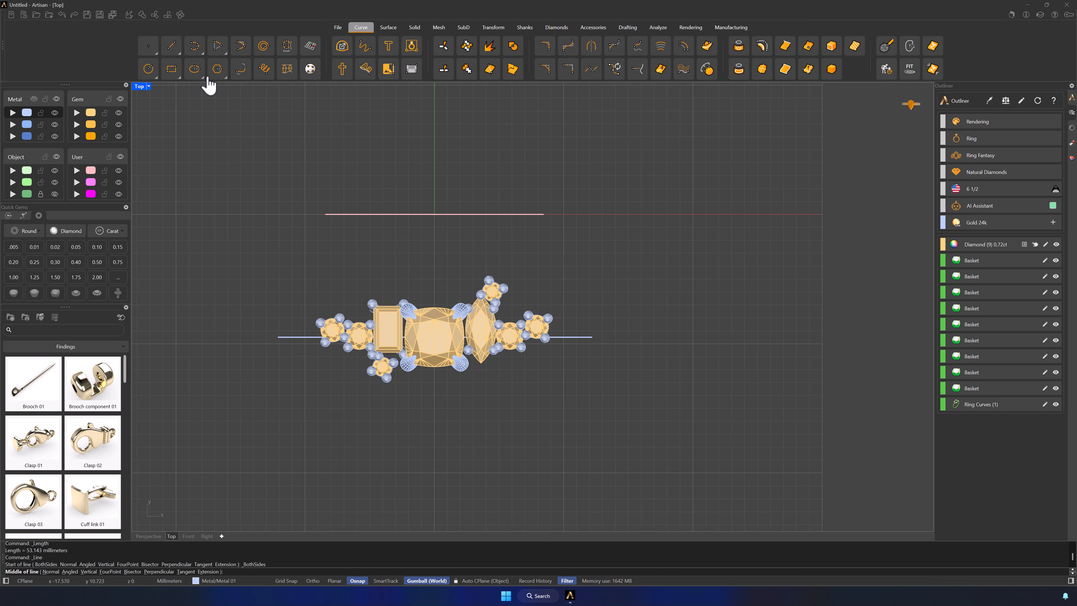
pyautogui.click(286, 580)
pyautogui.click(434, 421)
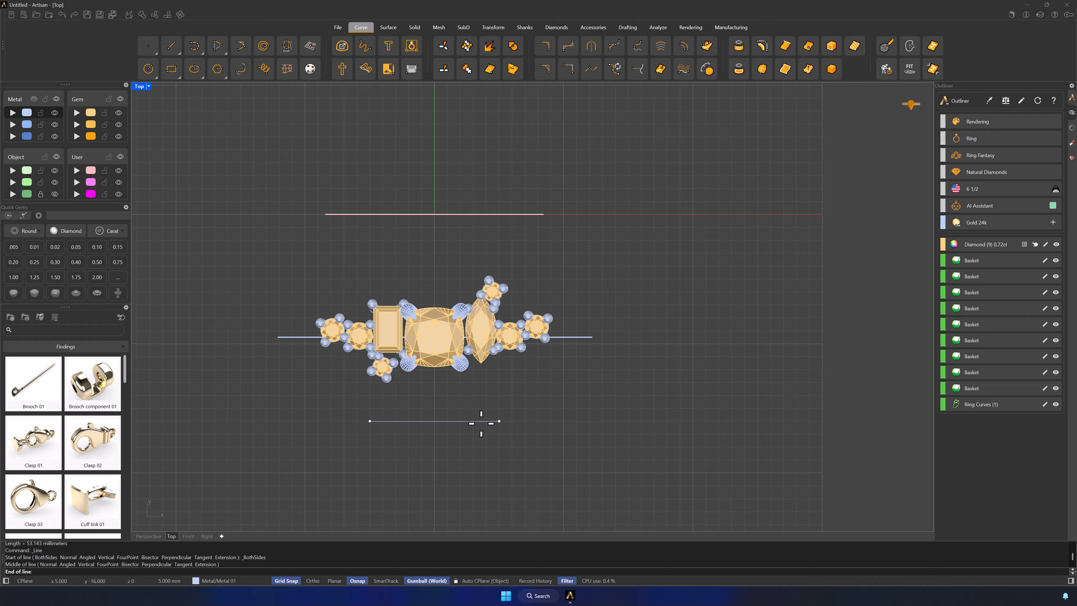
pyautogui.write('53.143')
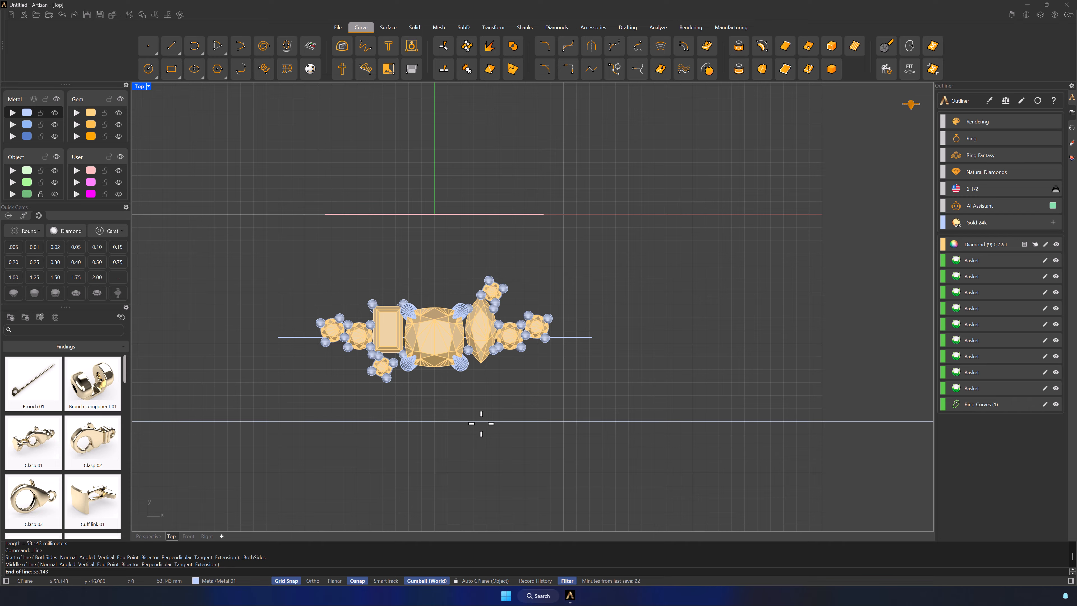
pyautogui.write('/2')
pyautogui.press('Return')
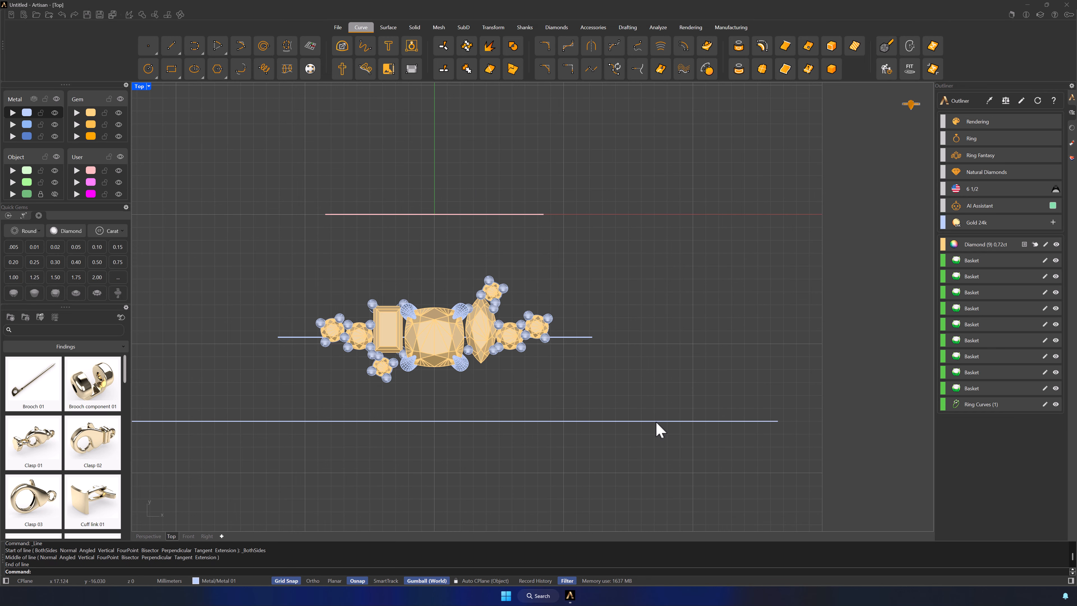
pyautogui.scroll(-2, 656, 429)
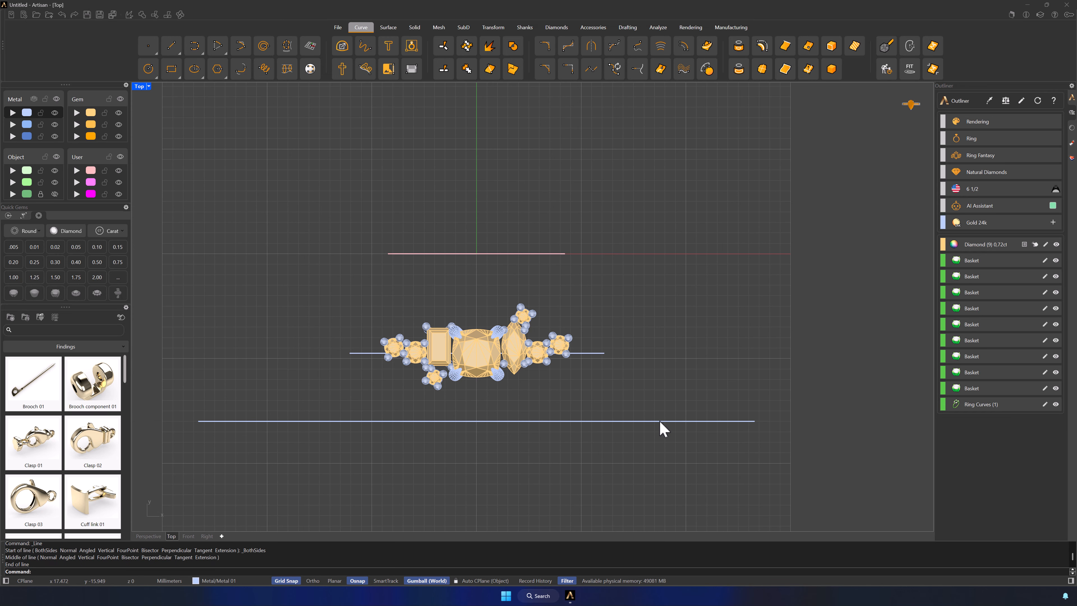
# - Measure the length of the new horizontal line below the gems
pyautogui.click(487, 421)
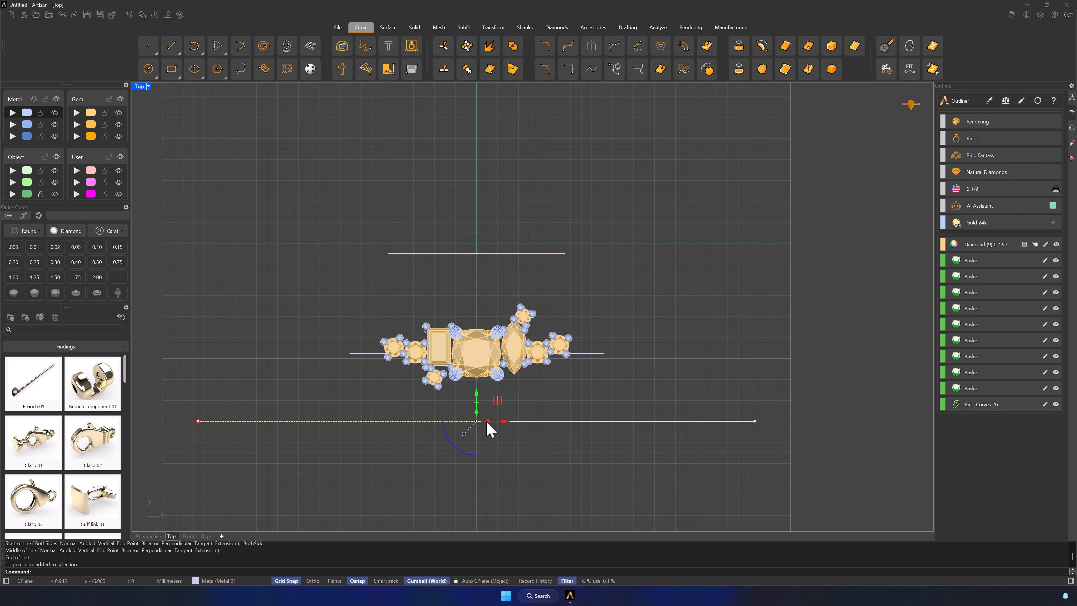
pyautogui.click(658, 27)
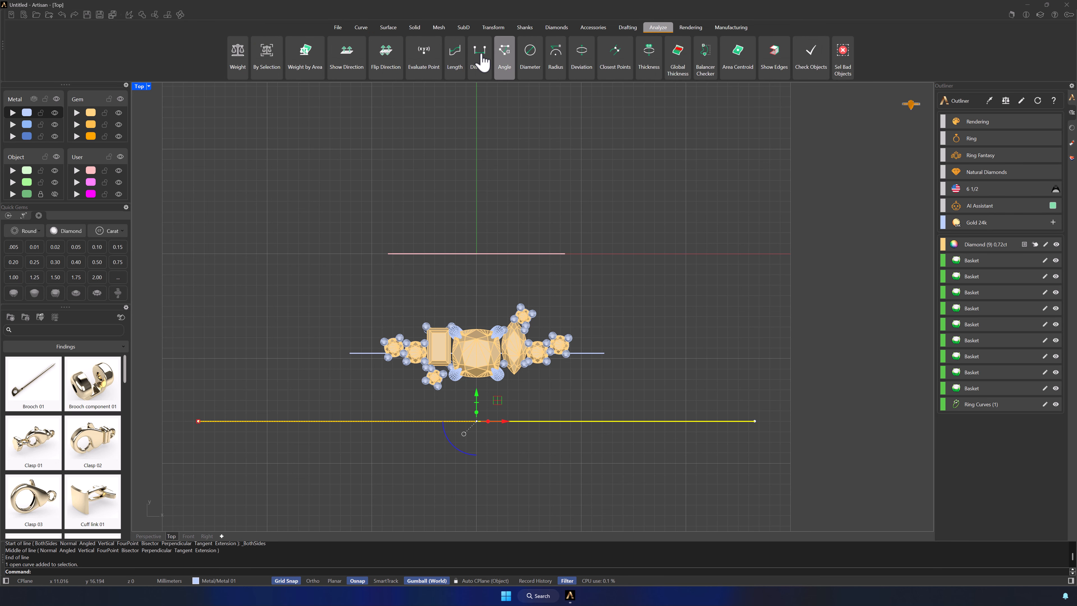
pyautogui.click(455, 55)
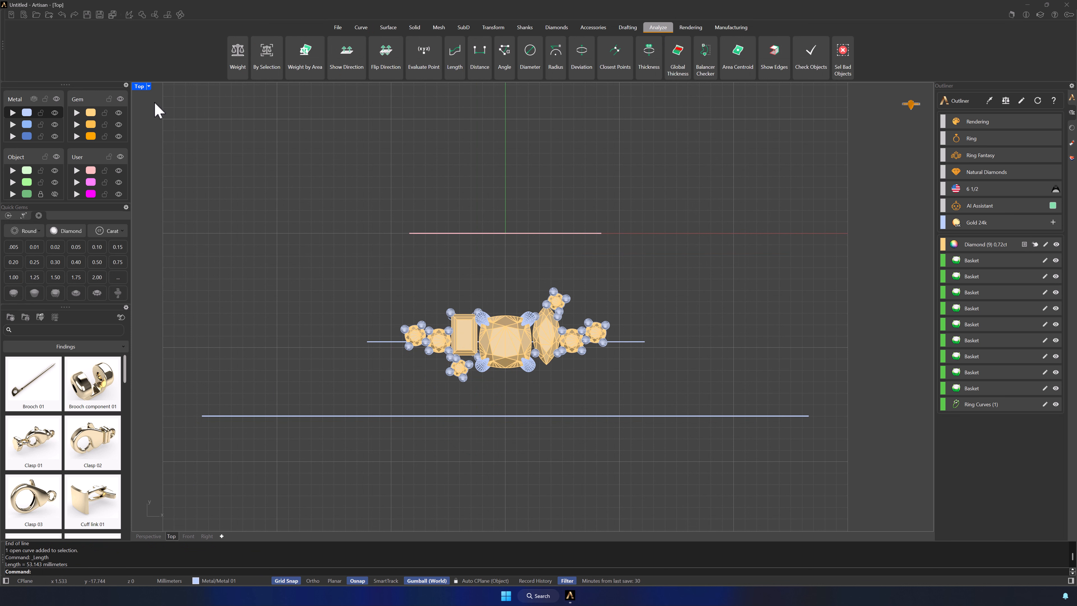
# - Add a vertical dimension in the Front view between the short gem line and the long line below it
pyautogui.doubleClick(141, 91)
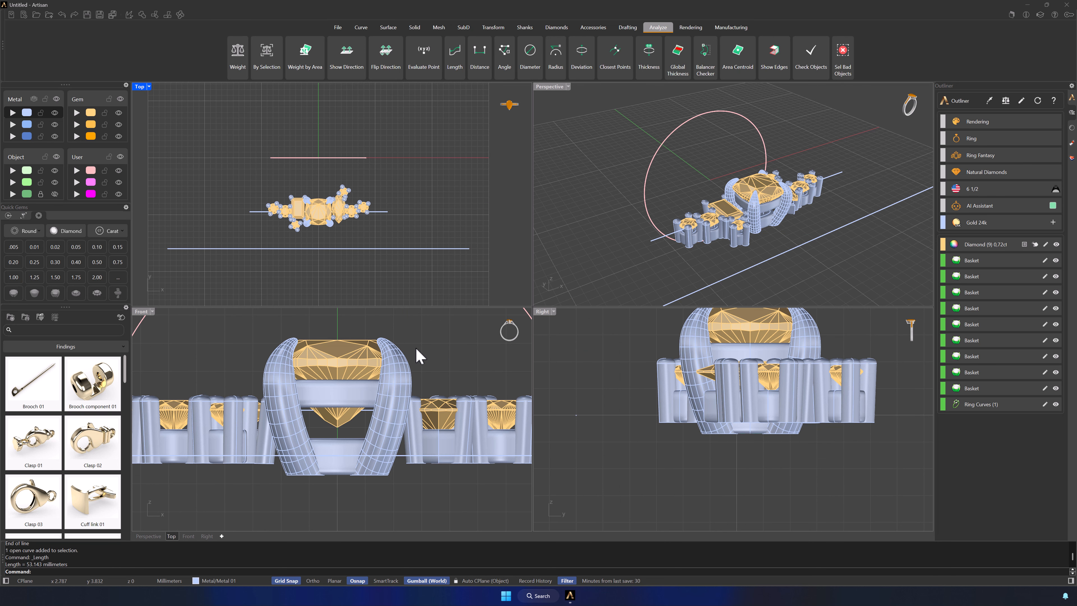
pyautogui.scroll(-6, 417, 349)
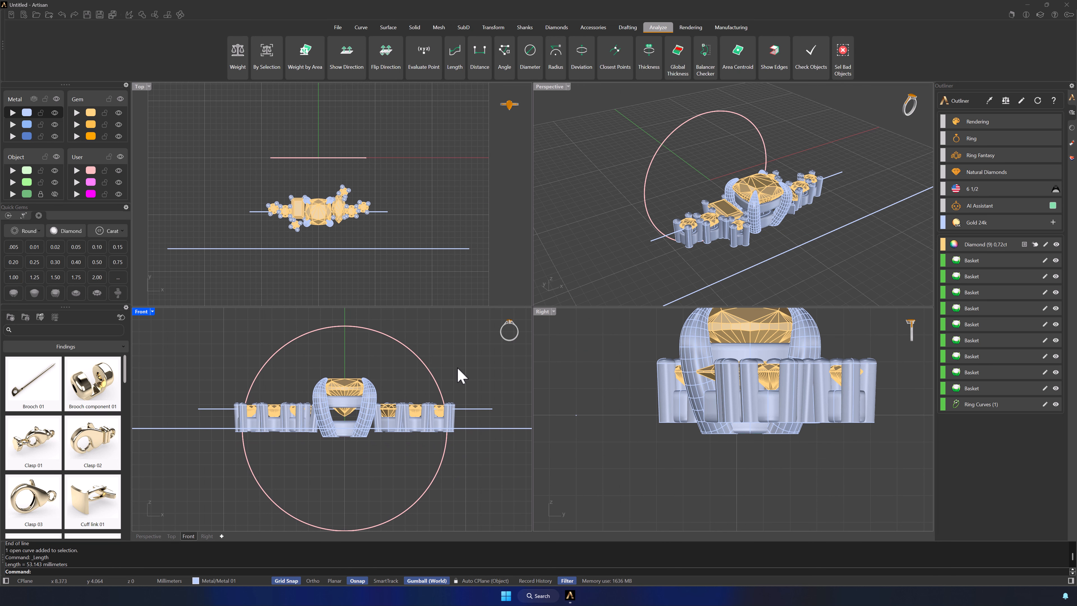
pyautogui.click(628, 27)
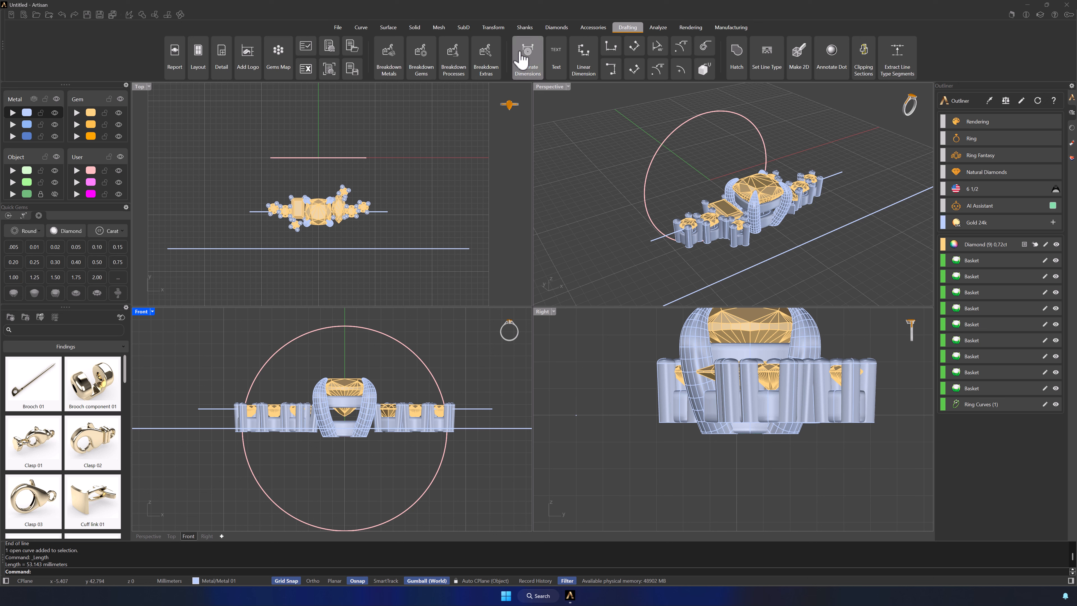
pyautogui.click(609, 74)
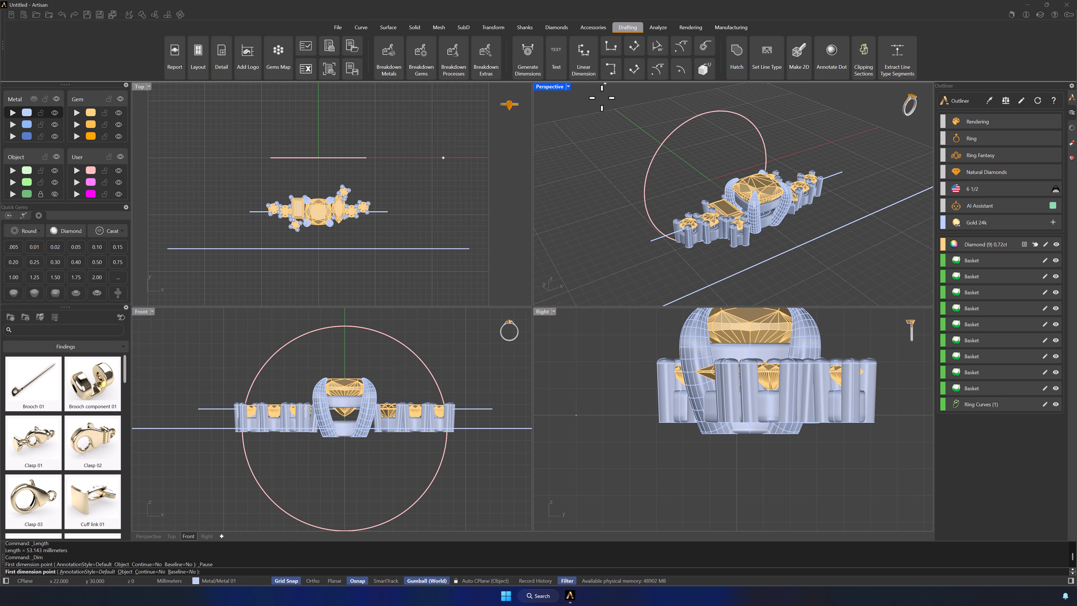
pyautogui.scroll(5, 466, 408)
pyautogui.click(466, 409)
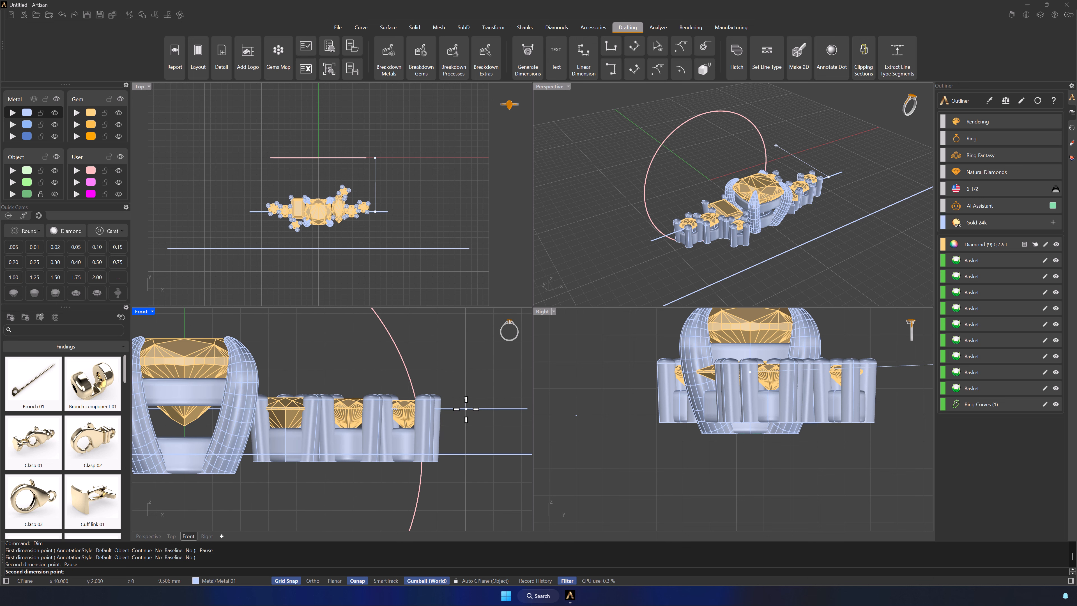
pyautogui.click(468, 452)
pyautogui.click(489, 453)
pyautogui.scroll(-5, 489, 453)
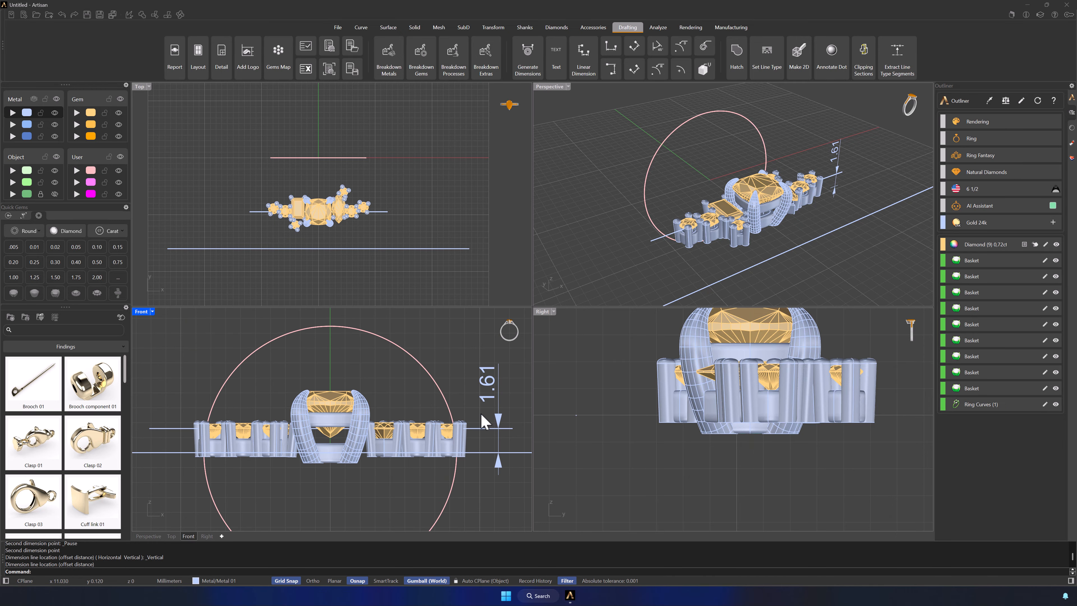
pyautogui.moveTo(467, 346); pyautogui.dragTo(420, 352, button='right')
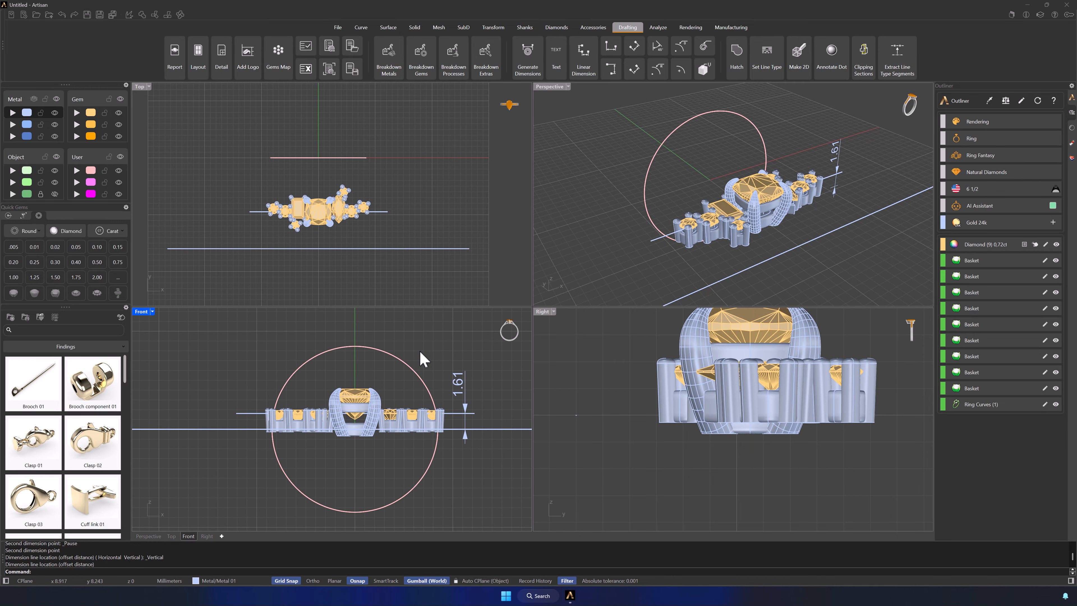
# - Offset the ring size circle outward by 1.61 mm and delete the vertical dimension beside the setting in the Front view
pyautogui.click(399, 355)
pyautogui.click(363, 28)
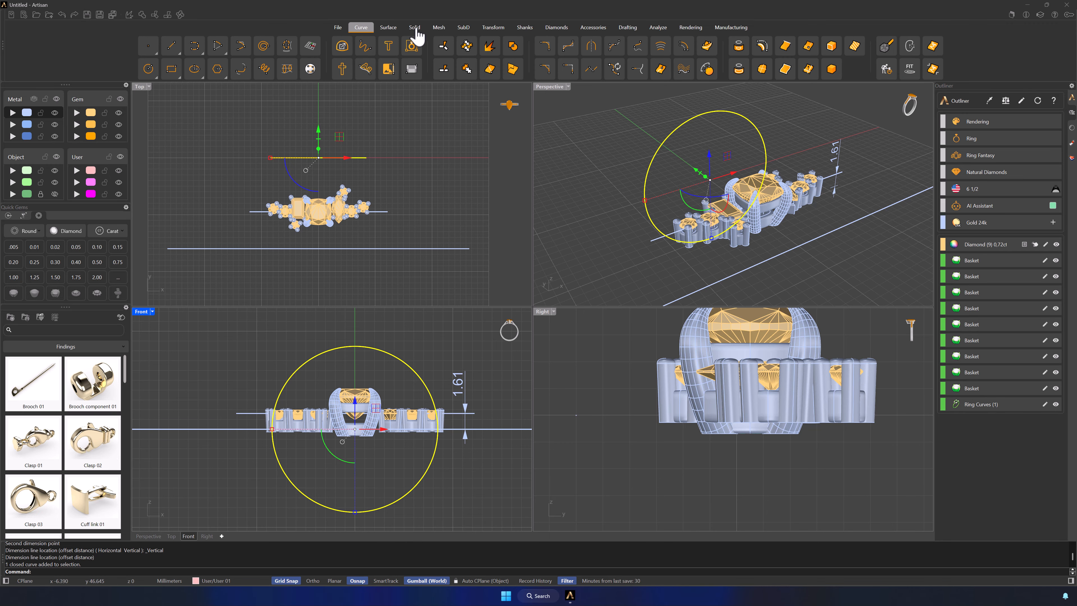
pyautogui.click(660, 45)
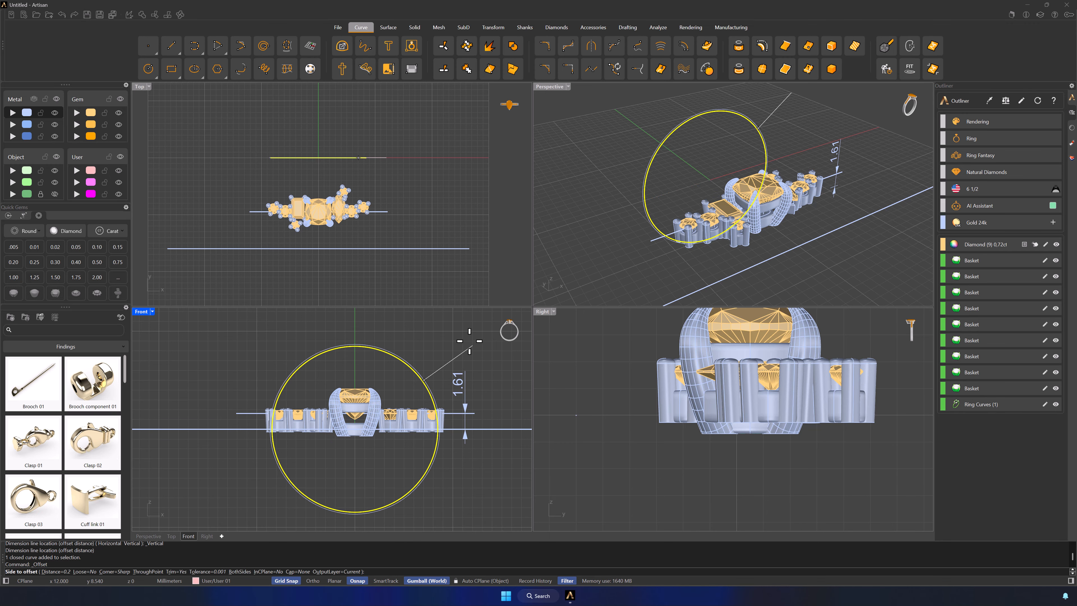
pyautogui.write('1.61')
pyautogui.press('Return')
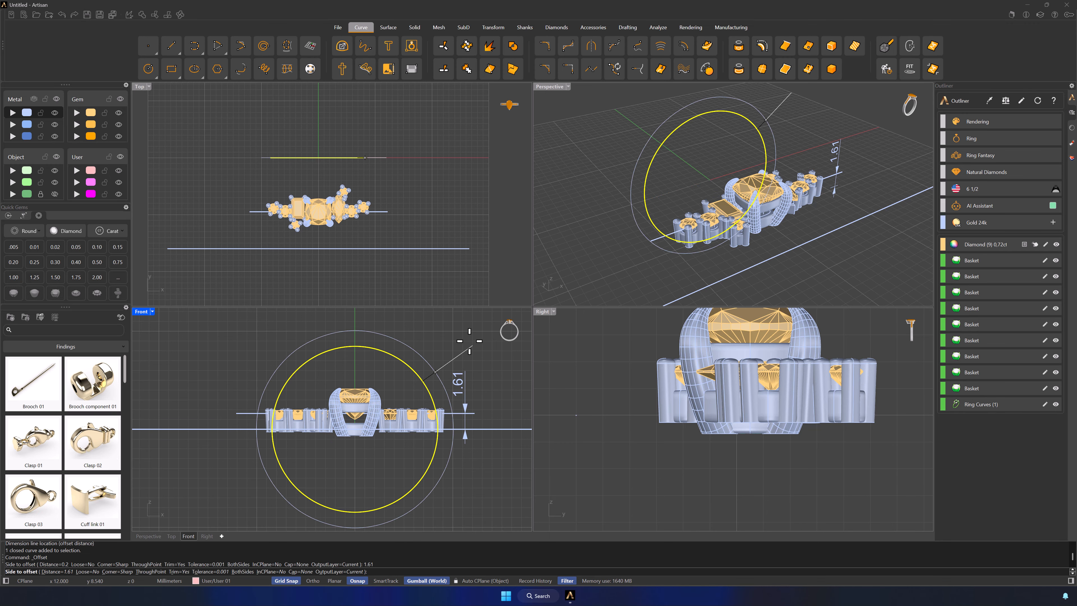
pyautogui.click(464, 389)
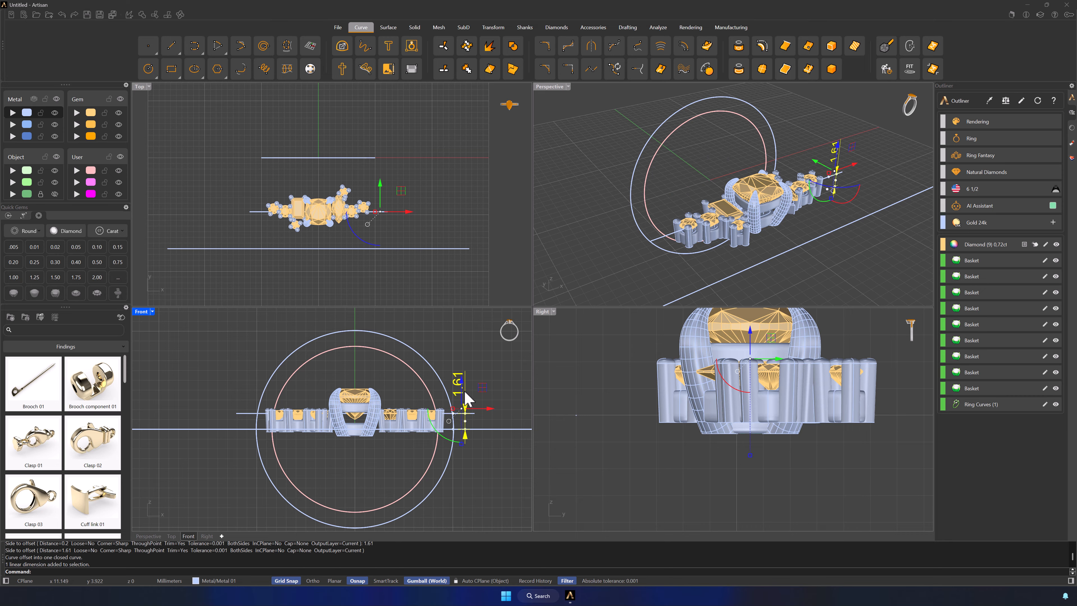
pyautogui.press('Delete')
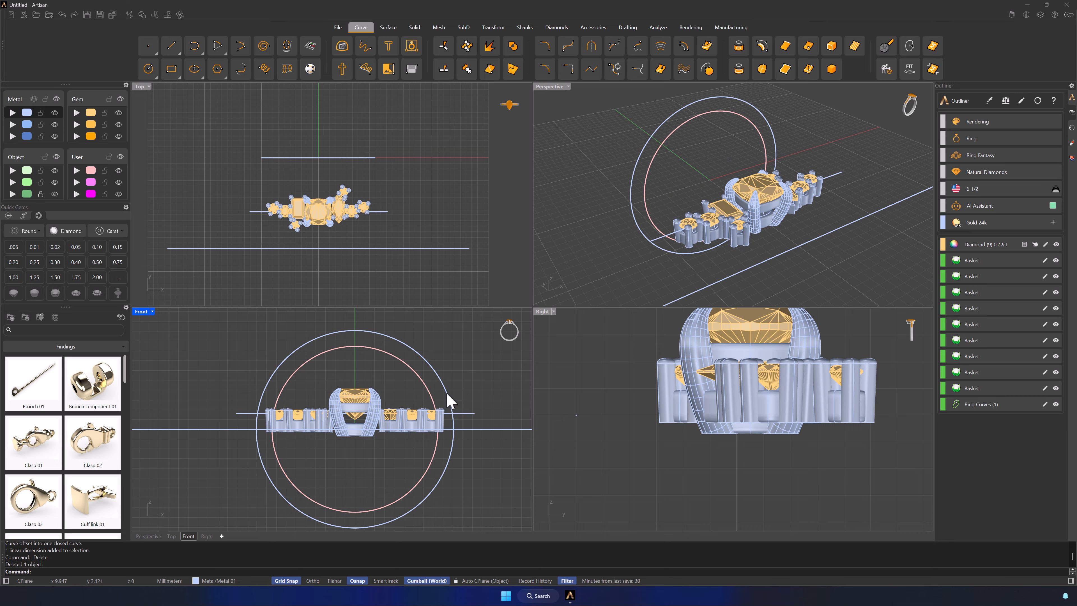
# - Measure the length of the outer offset circle
pyautogui.click(422, 359)
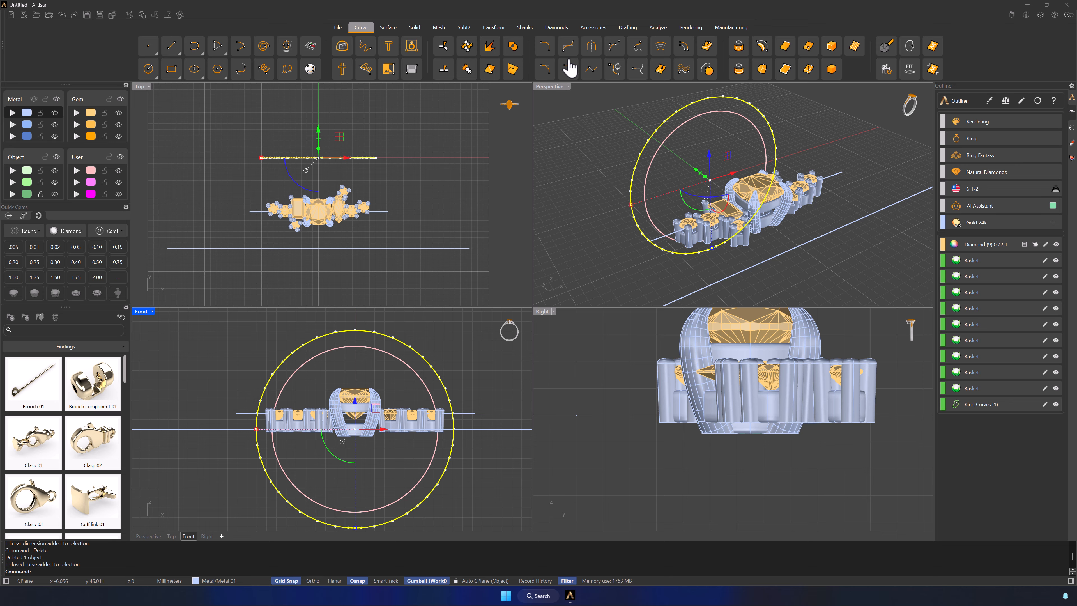
pyautogui.click(658, 27)
pyautogui.click(455, 63)
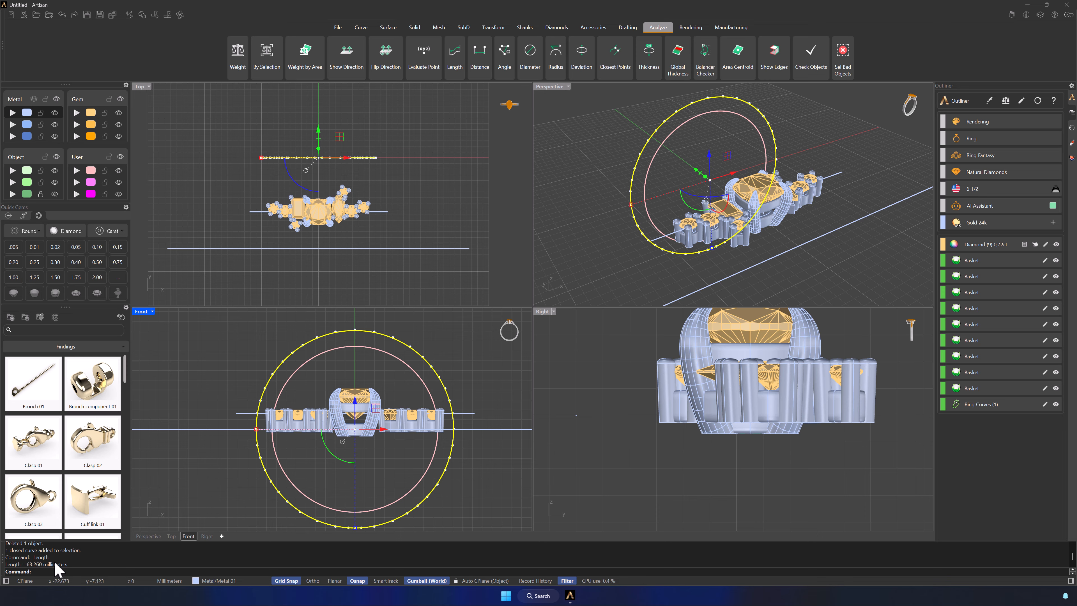
# - With the gem layers hidden, draw a horizontal both-sided line in the Top view from the short gem line's midpoint, half-length 63.260/2
pyautogui.click(360, 28)
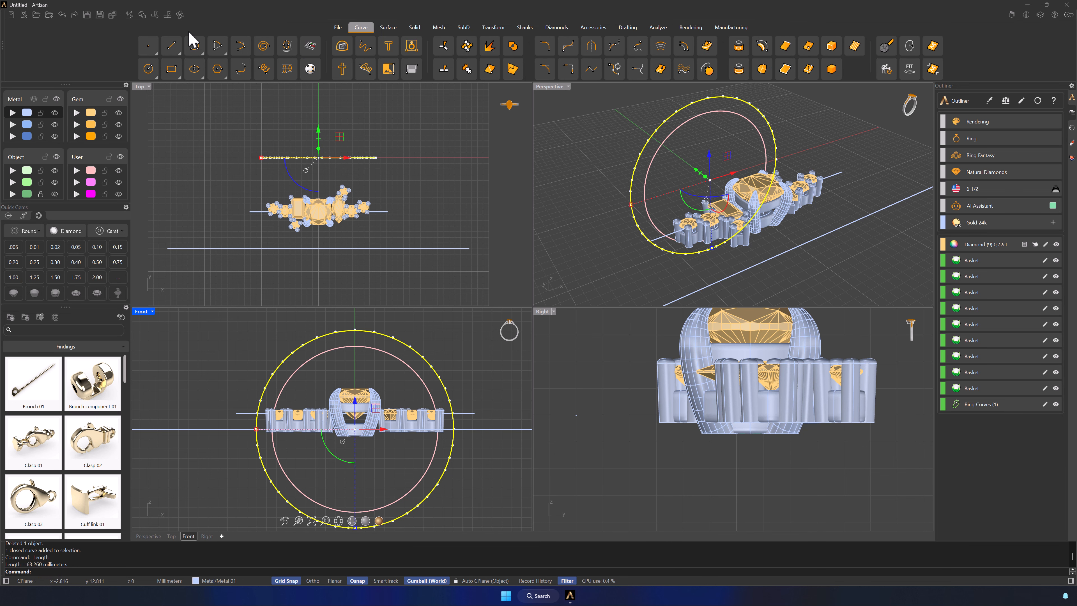
pyautogui.click(172, 45)
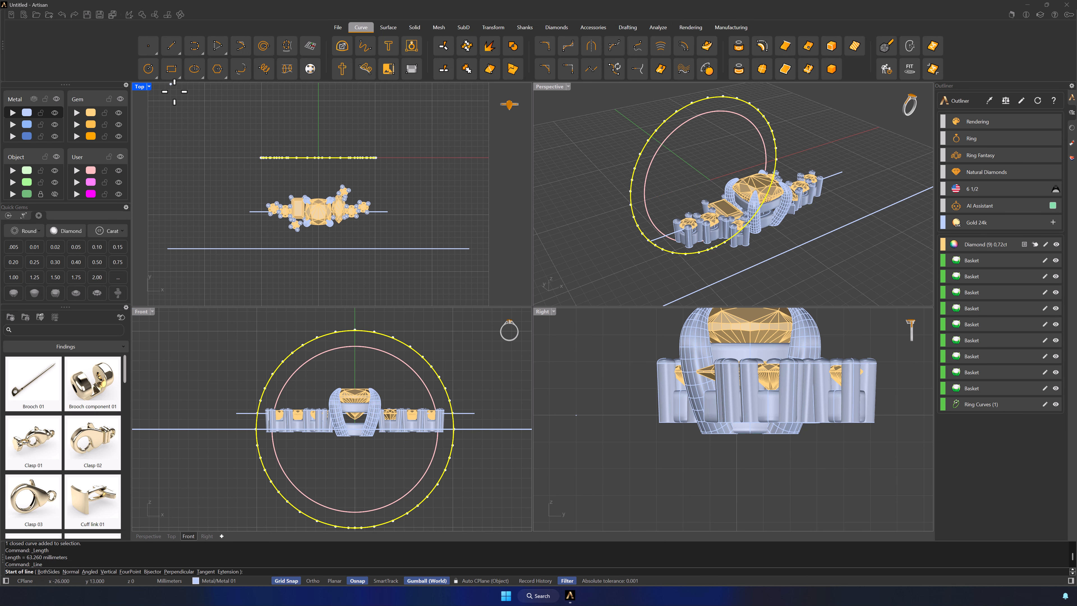
pyautogui.click(179, 53)
pyautogui.click(205, 83)
pyautogui.scroll(1, 326, 233)
pyautogui.scroll(1, 326, 233)
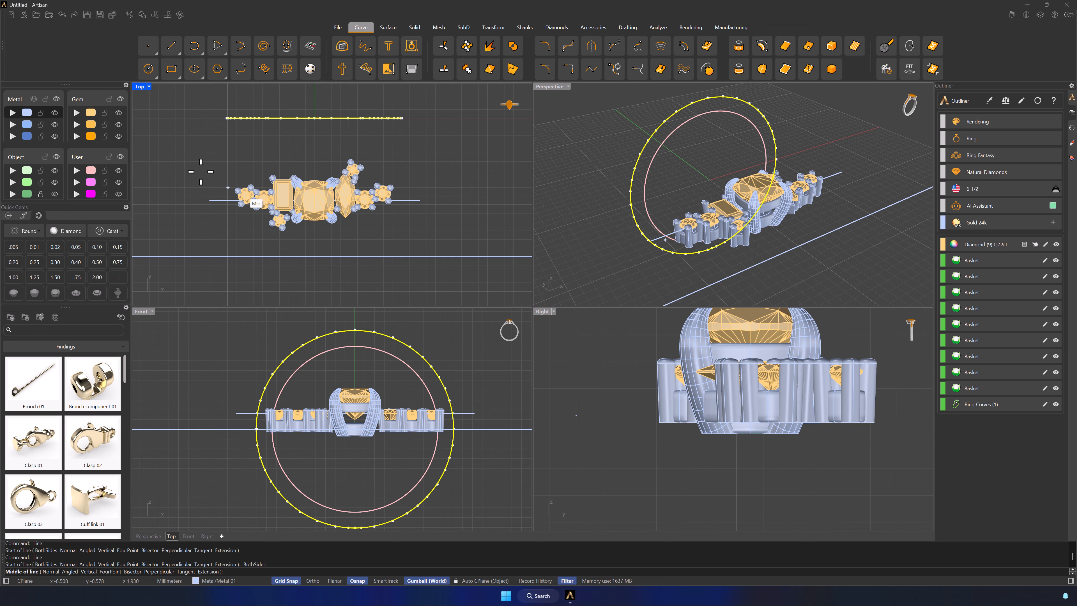
pyautogui.click(120, 98)
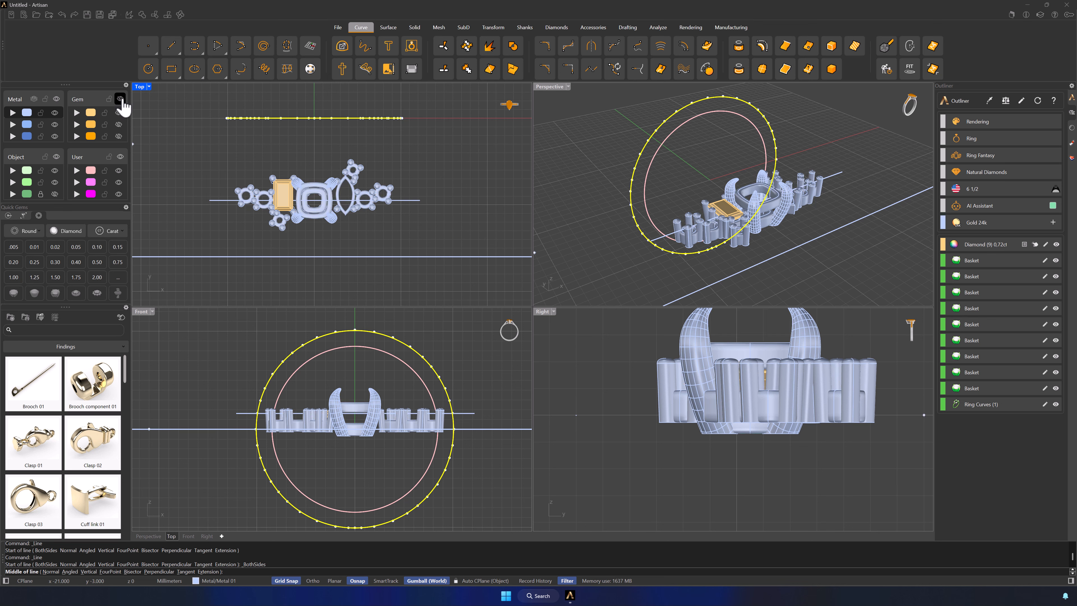
pyautogui.click(314, 199)
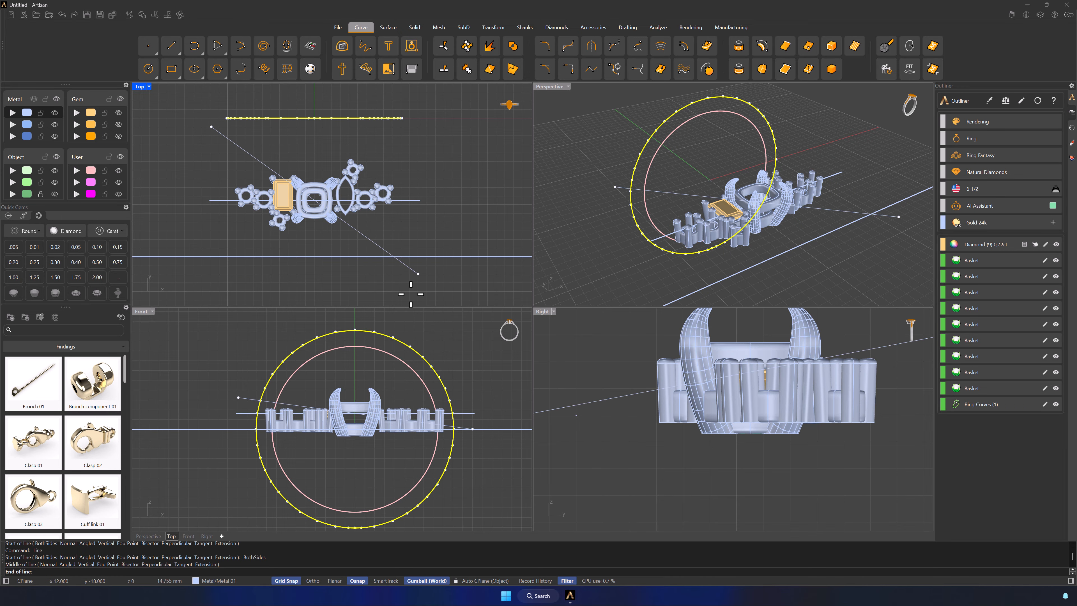
pyautogui.click(276, 526)
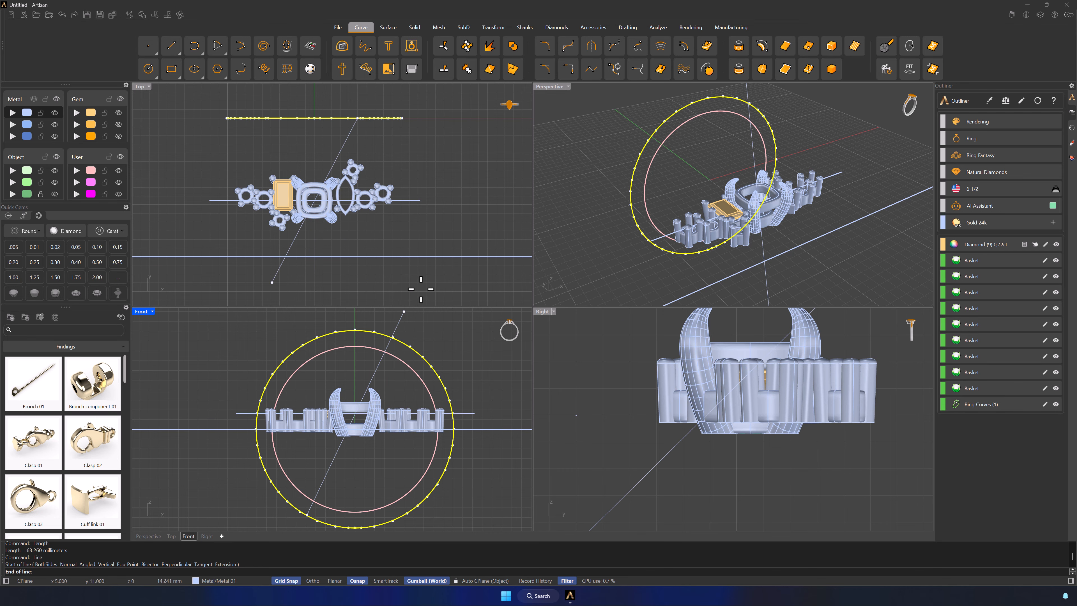
pyautogui.write('63.')
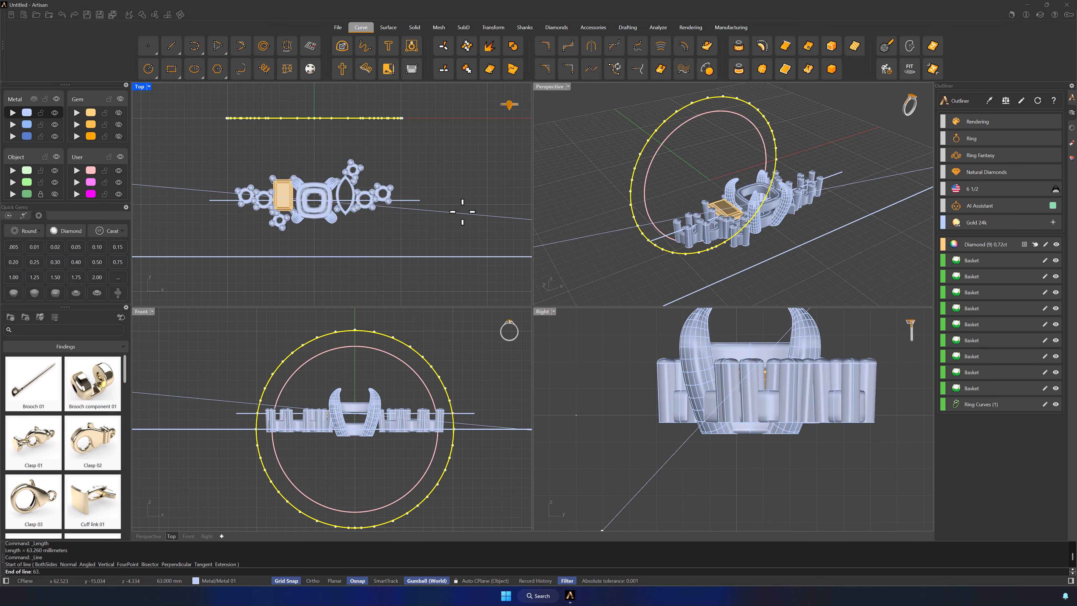
pyautogui.write('260/2')
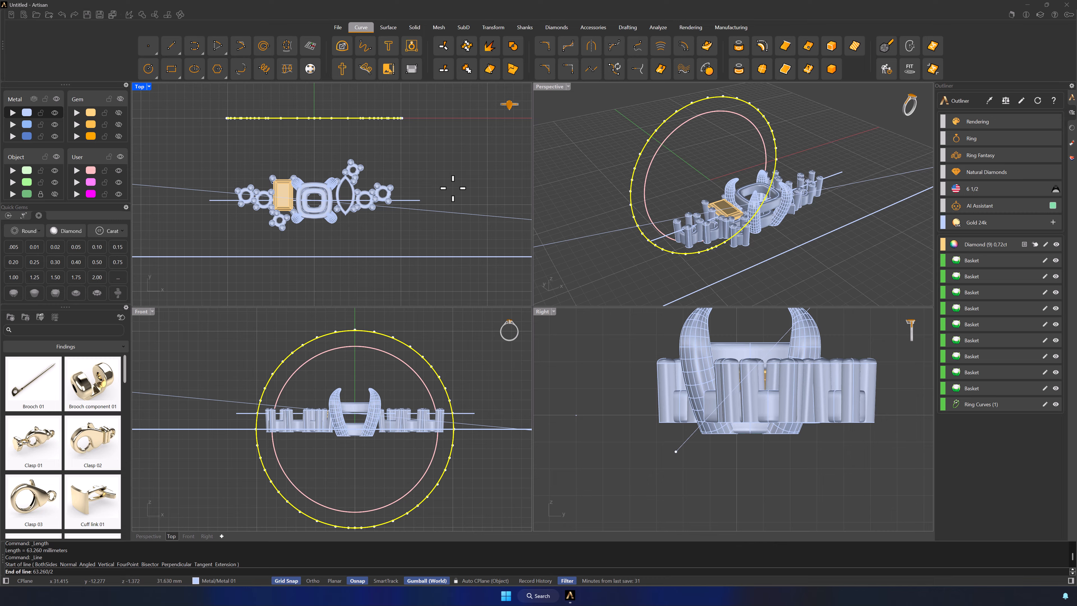
pyautogui.press('Return')
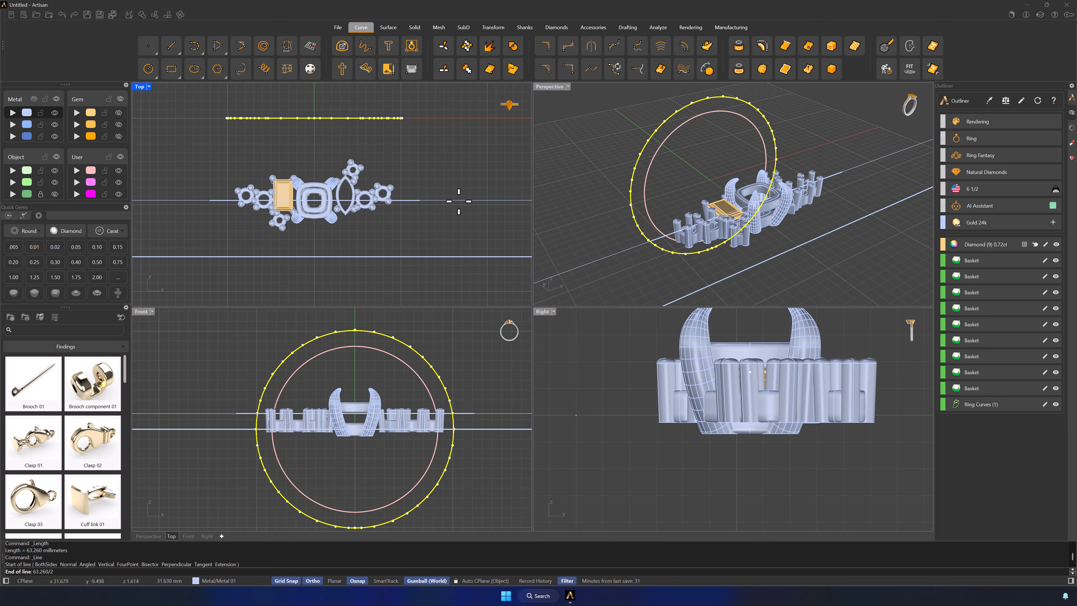
pyautogui.click(464, 203)
# - Move the new long line through the setting to the User 01 layer and delete the short line overlapping it
pyautogui.click(77, 171)
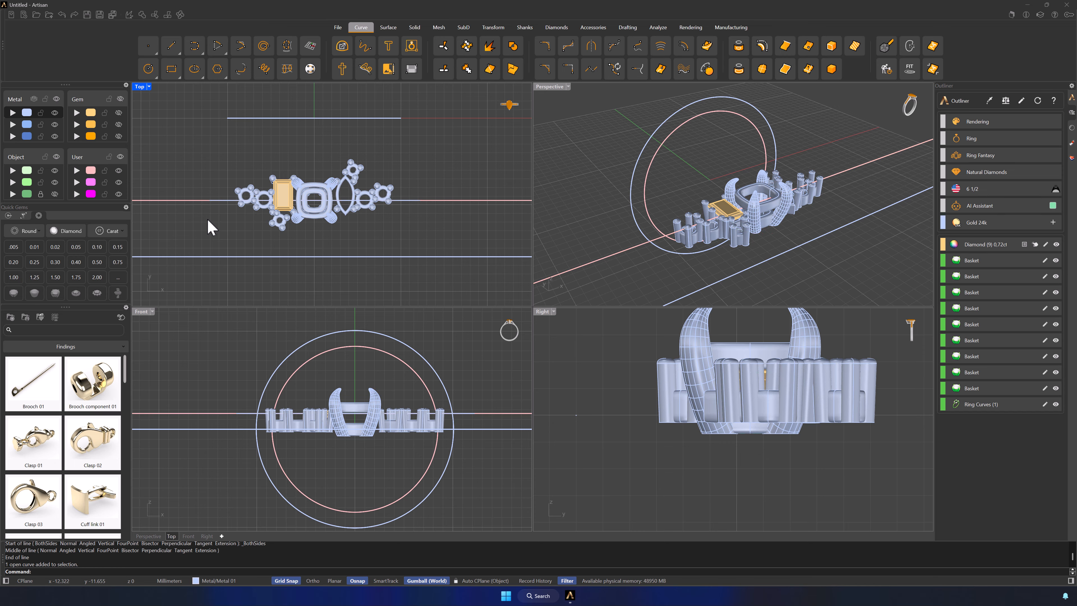
pyautogui.click(403, 200)
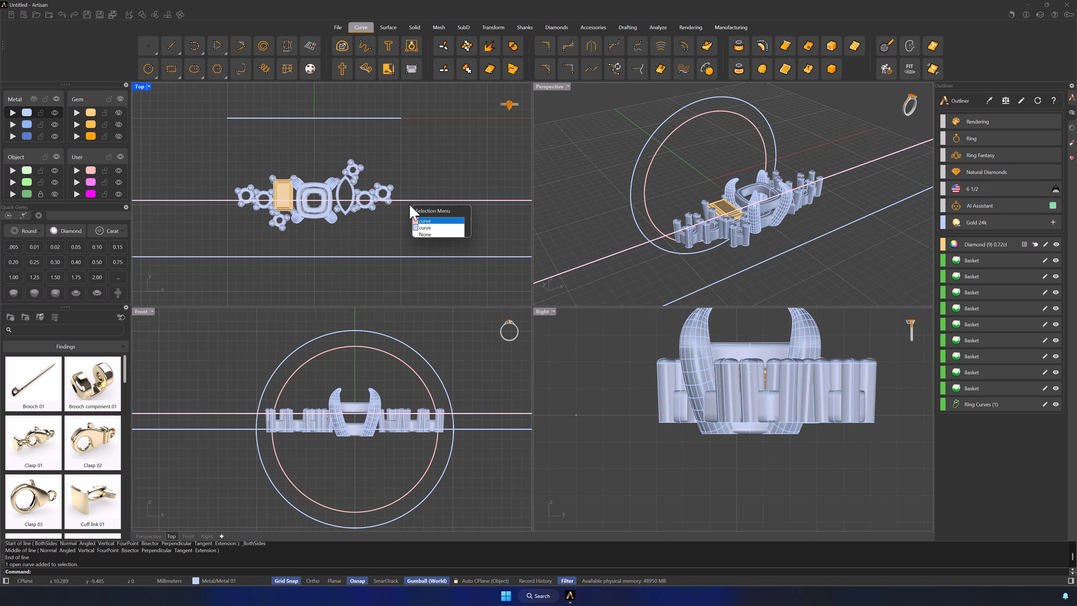
pyautogui.click(425, 234)
pyautogui.press('Delete')
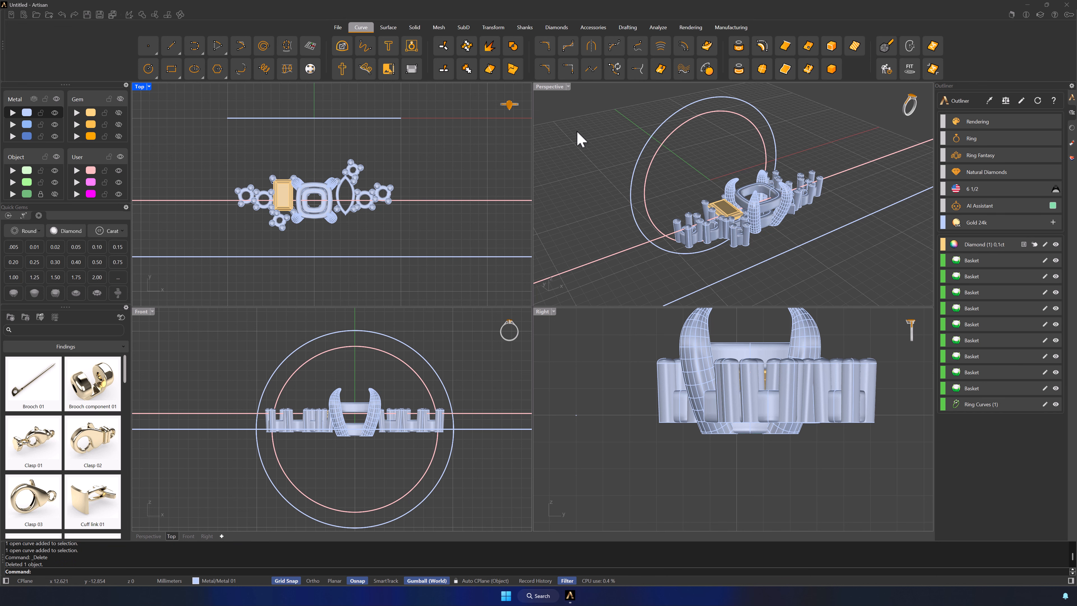
# - Maximise the Perspective view and show the gem layers again
pyautogui.doubleClick(555, 89)
pyautogui.scroll(-7, 636, 273)
pyautogui.moveTo(637, 274); pyautogui.dragTo(649, 374, button='right')
pyautogui.scroll(4, 652, 316)
pyautogui.click(121, 99)
# - Start Smart Flow by Curve with the line through the setting as base curve and the outer circle as target curve
pyautogui.click(493, 27)
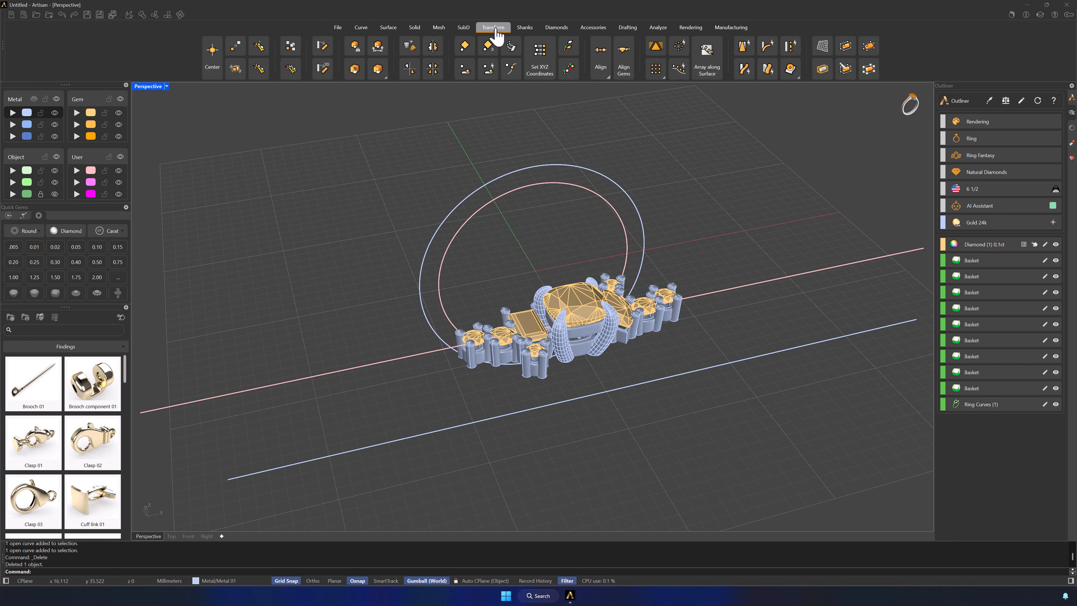
pyautogui.click(745, 69)
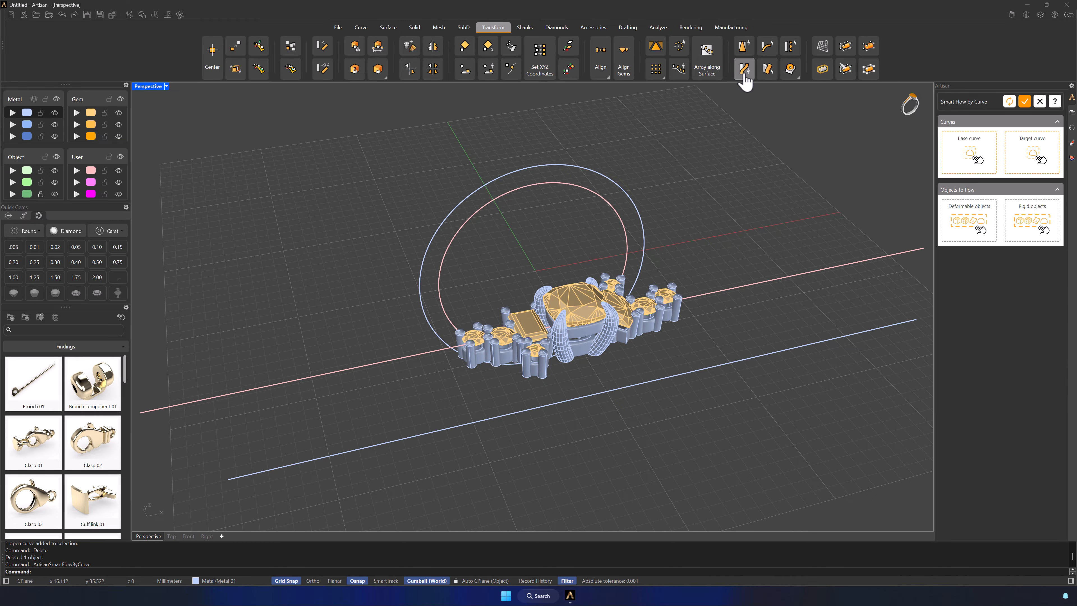
pyautogui.click(770, 278)
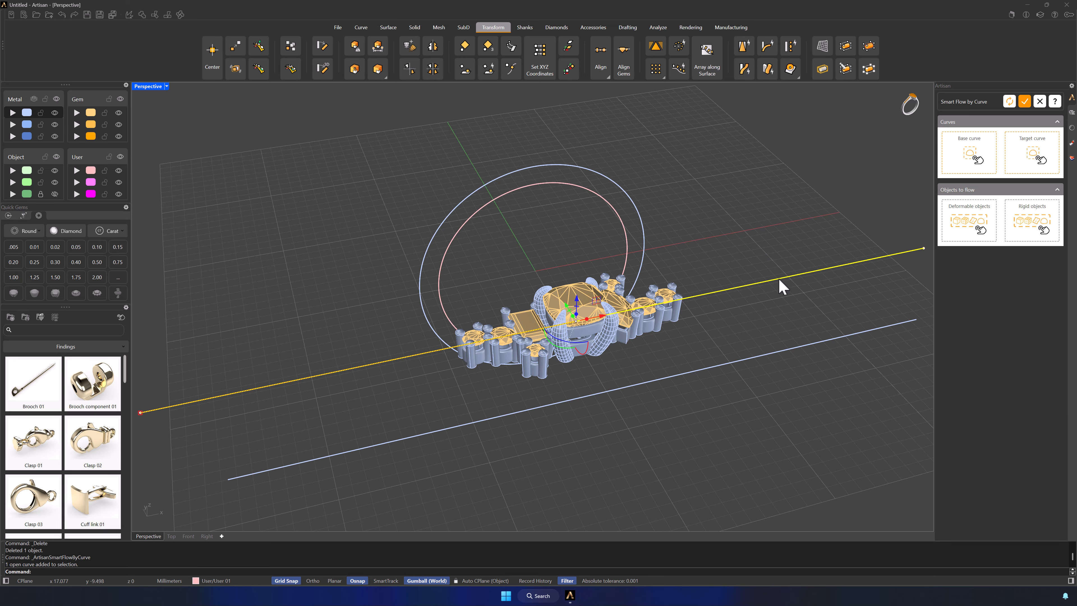
pyautogui.click(961, 150)
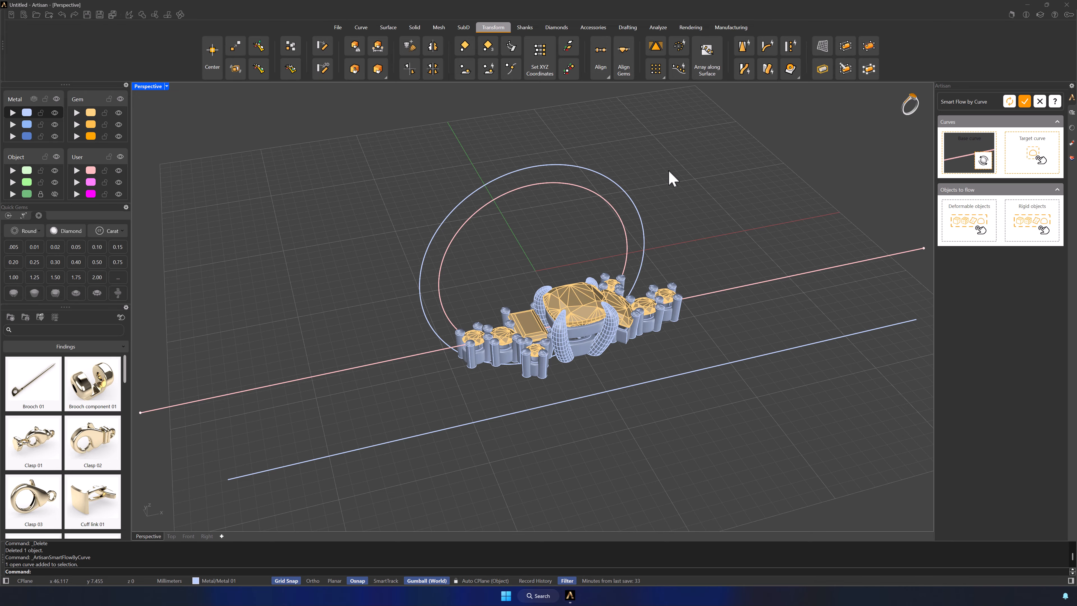
pyautogui.click(626, 193)
pyautogui.click(1030, 155)
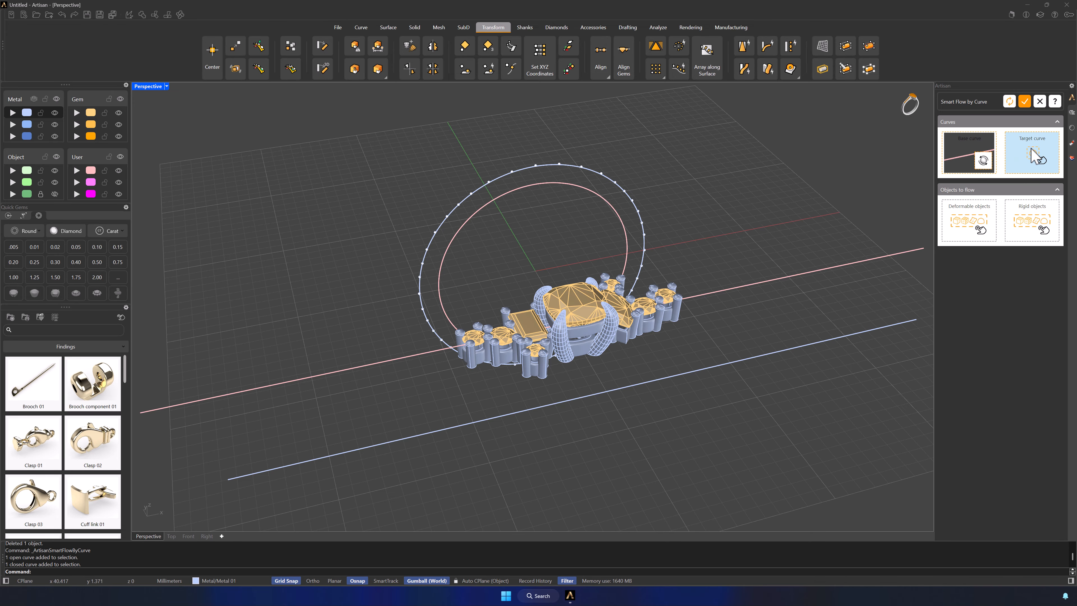
# - Set all nine gems of the flat setting as rigid objects and apply the flow onto the outer circle
pyautogui.click(472, 341)
pyautogui.click(467, 429)
pyautogui.scroll(2, 483, 399)
pyautogui.click(474, 317)
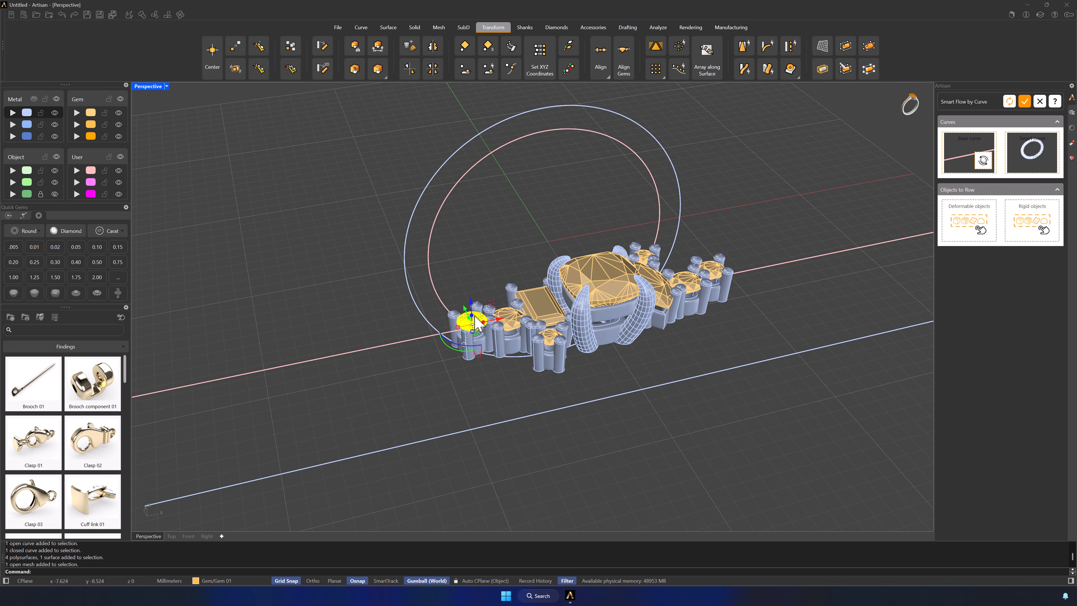
pyautogui.keyDown('shift'); pyautogui.click(508, 318); pyautogui.keyUp('shift')
pyautogui.keyDown('shift'); pyautogui.click(540, 303); pyautogui.keyUp('shift')
pyautogui.keyDown('shift'); pyautogui.click(550, 336); pyautogui.keyUp('shift')
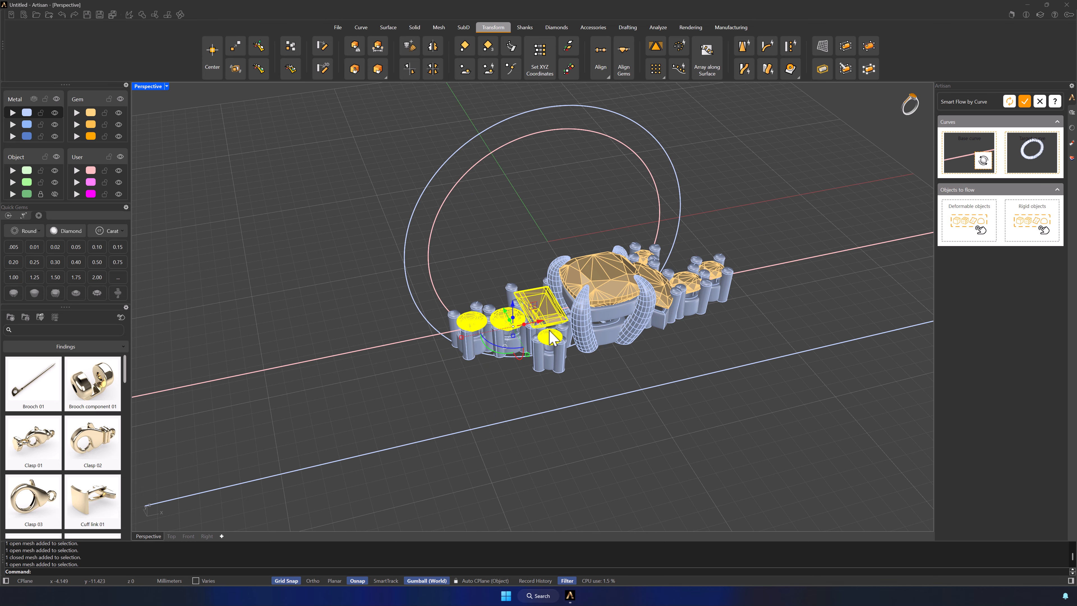
pyautogui.keyDown('shift'); pyautogui.click(614, 271); pyautogui.keyUp('shift')
pyautogui.keyDown('shift'); pyautogui.click(664, 283); pyautogui.keyUp('shift')
pyautogui.moveTo(667, 283); pyautogui.dragTo(667, 328, button='right')
pyautogui.keyDown('shift'); pyautogui.click(648, 289); pyautogui.keyUp('shift')
pyautogui.keyDown('shift'); pyautogui.click(684, 329); pyautogui.keyUp('shift')
pyautogui.keyDown('shift'); pyautogui.click(712, 310); pyautogui.keyUp('shift')
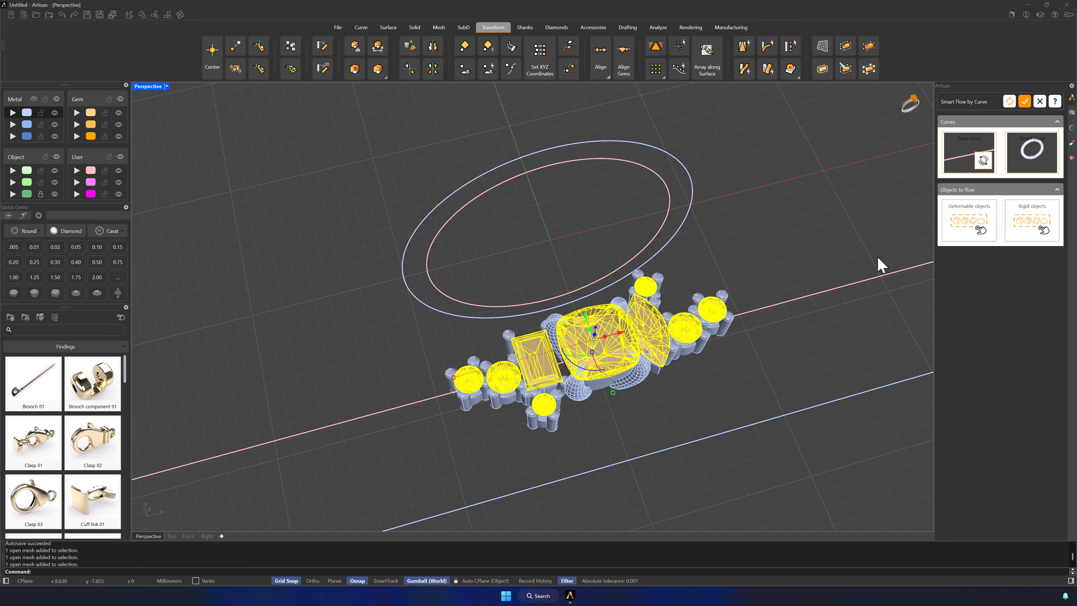
pyautogui.click(1030, 224)
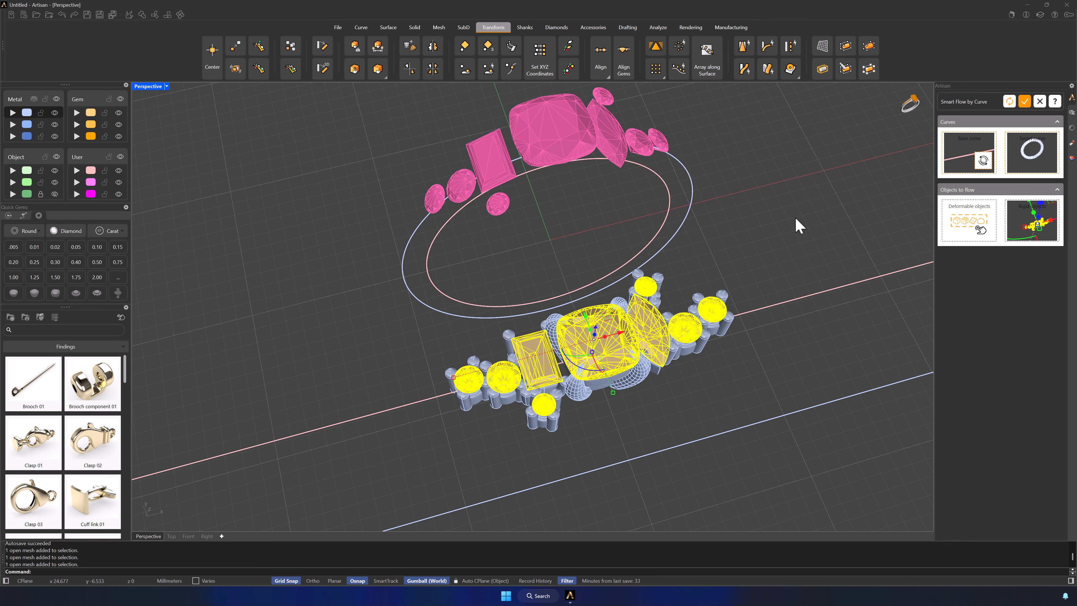
pyautogui.moveTo(796, 224); pyautogui.dragTo(740, 204, button='right')
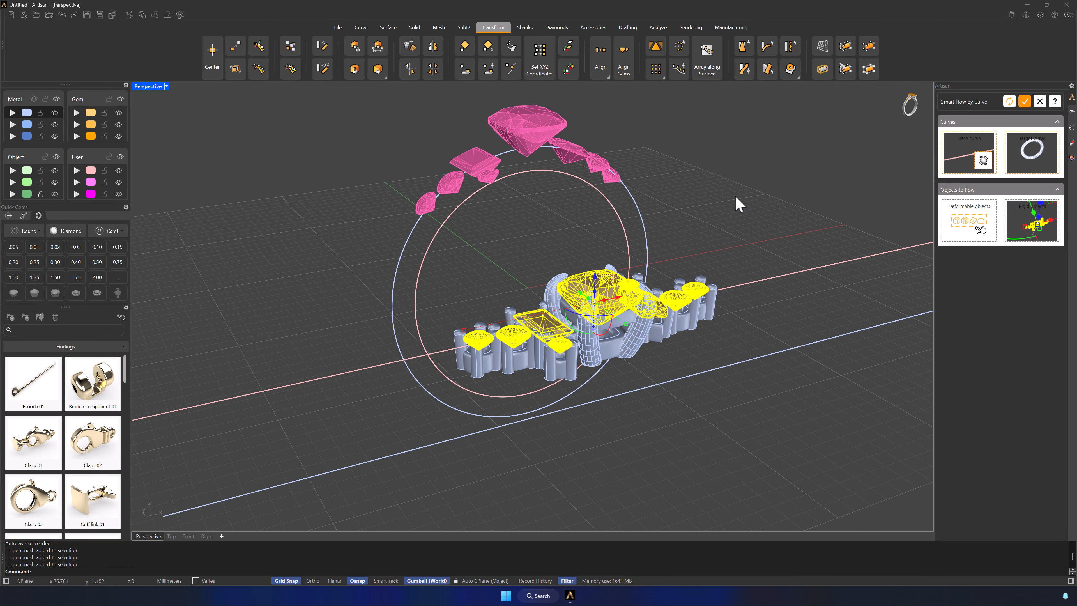
pyautogui.click(1026, 101)
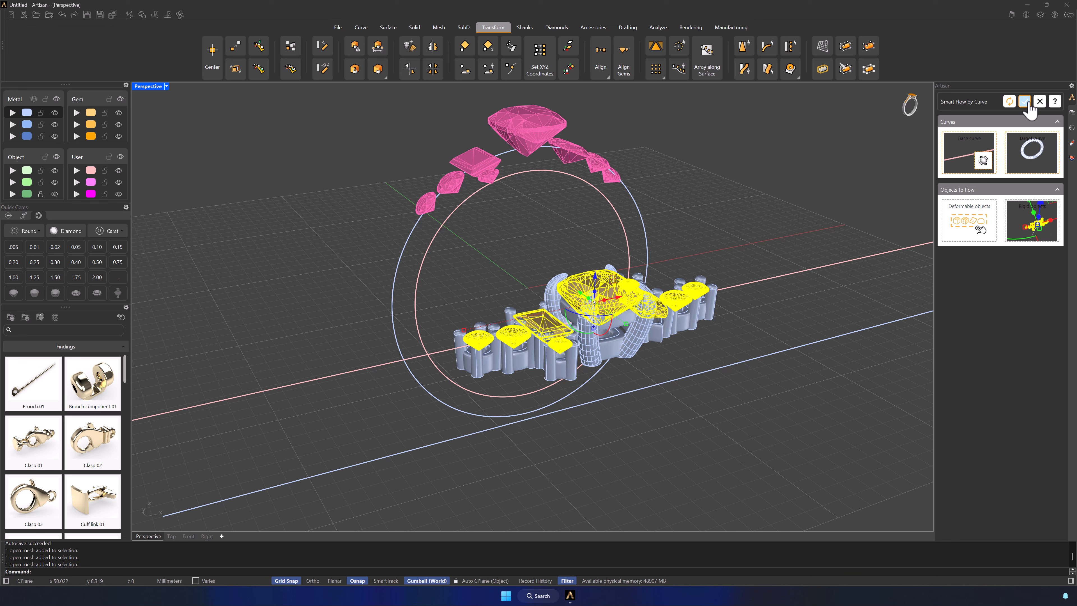
# - Apply the small round gem's basket to all the flowed gems on the ring except the large cushion gem
pyautogui.moveTo(763, 205); pyautogui.dragTo(765, 233, button='right')
pyautogui.click(989, 102)
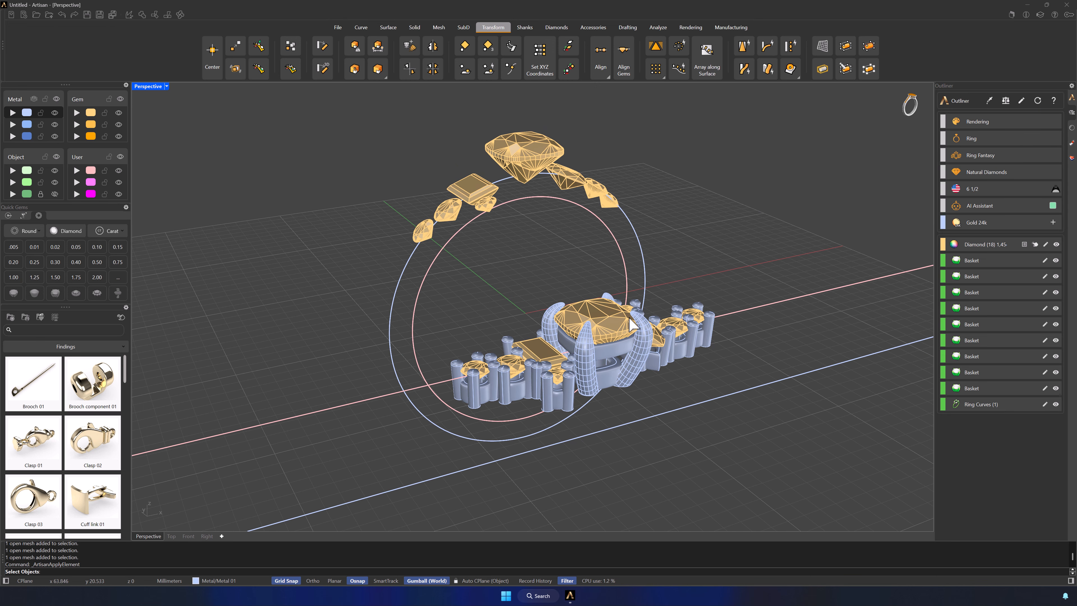
pyautogui.click(473, 395)
pyautogui.click(423, 231)
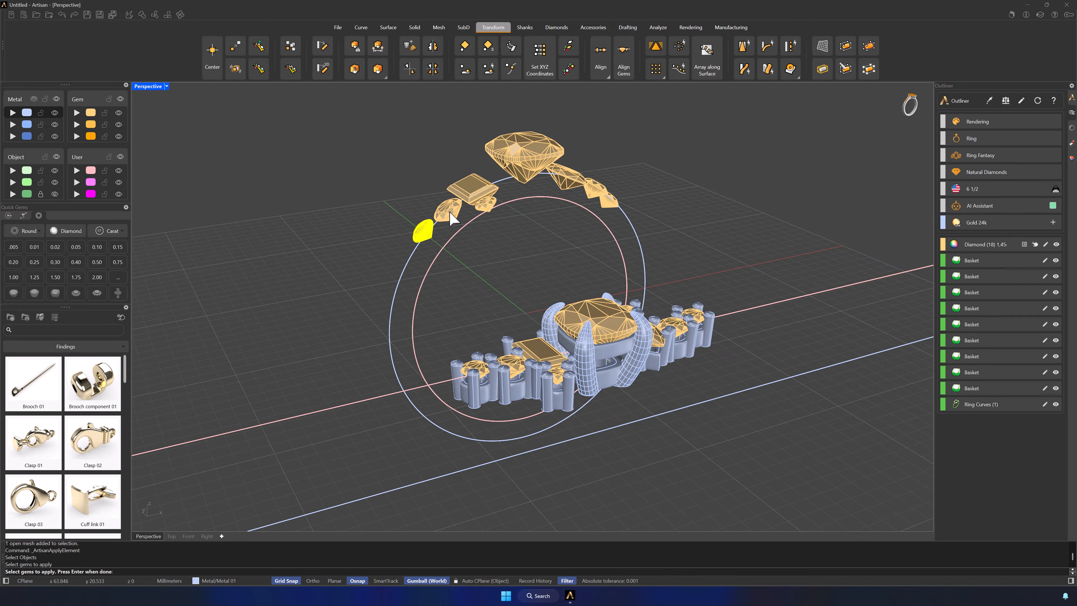
pyautogui.click(447, 208)
pyautogui.click(484, 209)
pyautogui.click(478, 195)
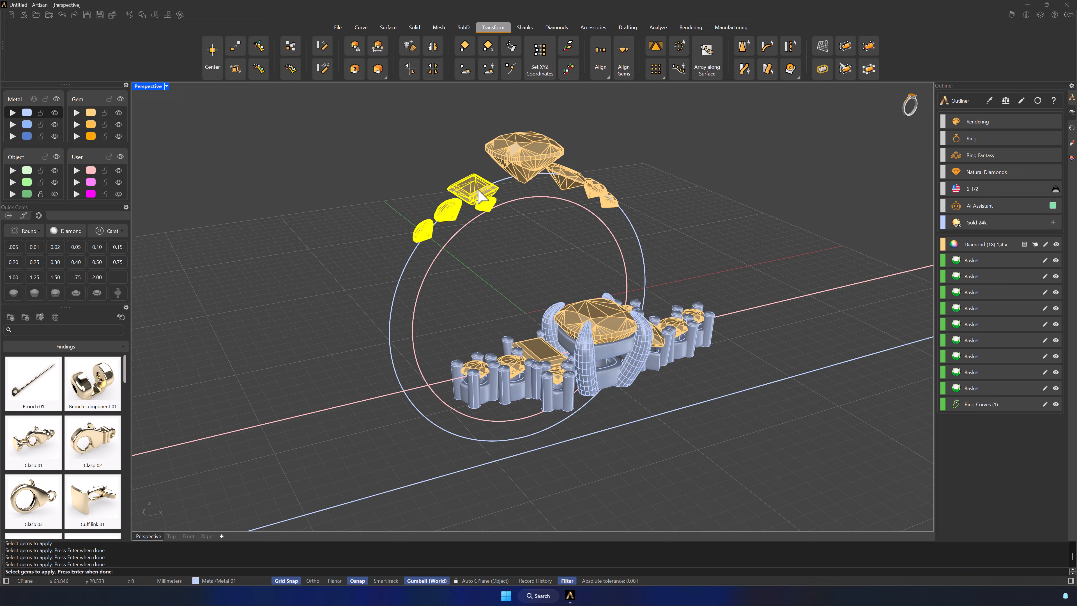
pyautogui.click(565, 181)
pyautogui.click(594, 189)
pyautogui.moveTo(688, 209); pyautogui.dragTo(641, 202, button='right')
pyautogui.press('Return')
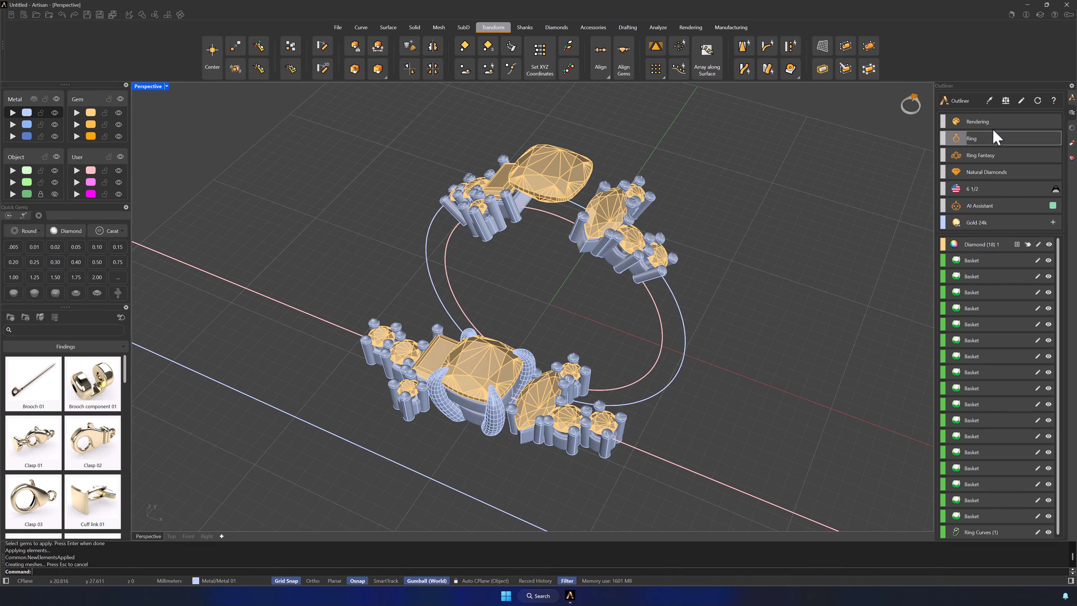
# - Apply the flat setting's large cushion gem basket to the flowed cushion gem at the top of the ring
pyautogui.click(989, 101)
pyautogui.click(533, 359)
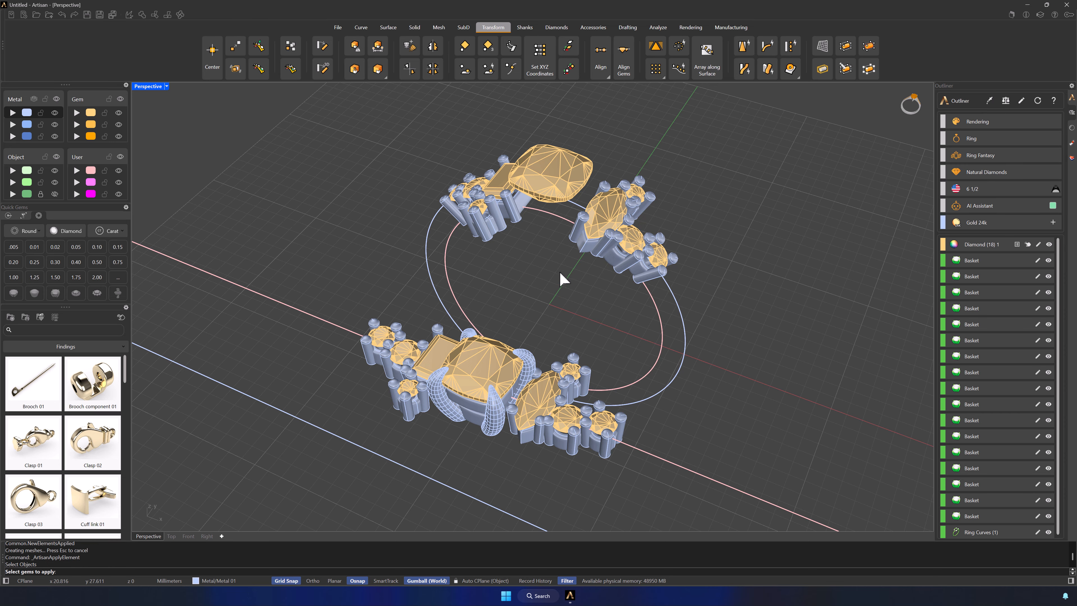
pyautogui.click(555, 193)
pyautogui.press('Return')
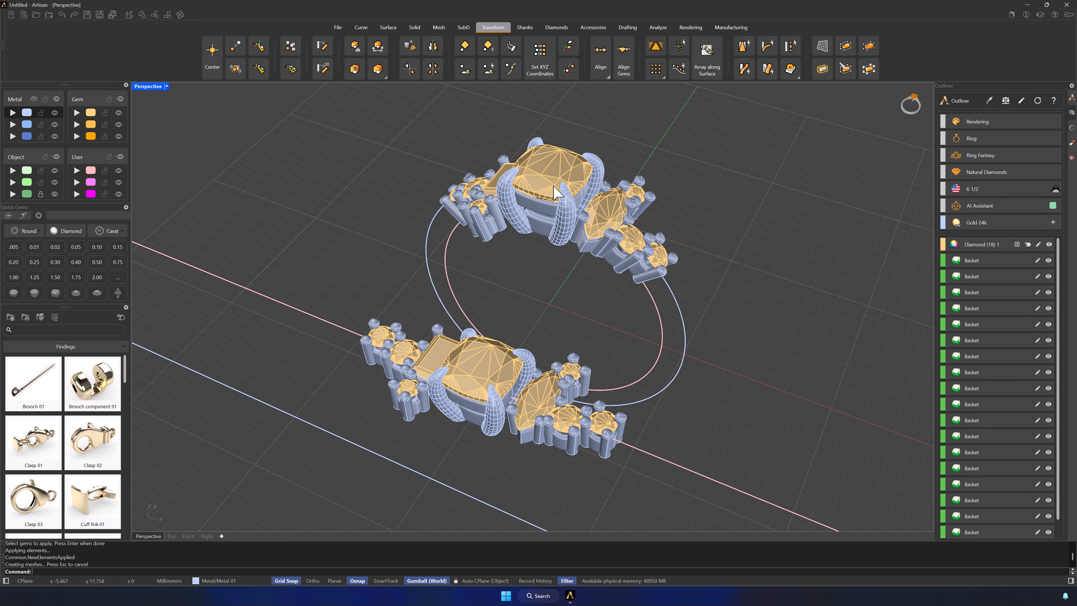
pyautogui.moveTo(526, 282)
pyautogui.mouseDown(button='right')
pyautogui.moveTo(570, 252)
pyautogui.moveTo(630, 250)
pyautogui.moveTo(669, 250)
pyautogui.moveTo(697, 281)
pyautogui.moveTo(623, 297)
pyautogui.moveTo(550, 269)
pyautogui.moveTo(527, 275)
pyautogui.mouseUp(button='right')
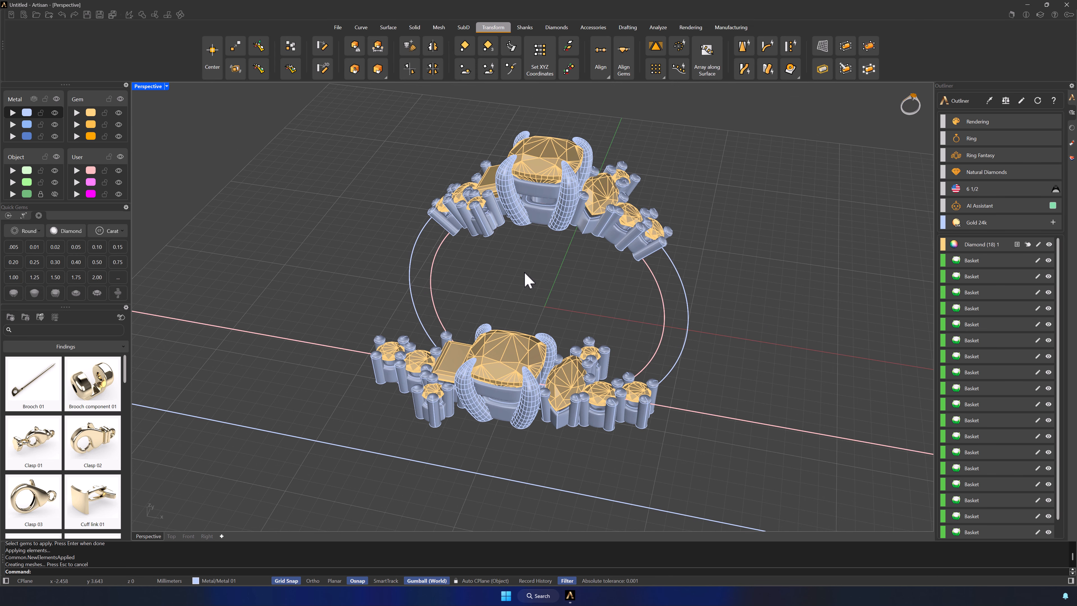
# - Move the original flat setting and its two long construction lines to the third metal layer and hide that layer
pyautogui.doubleClick(149, 87)
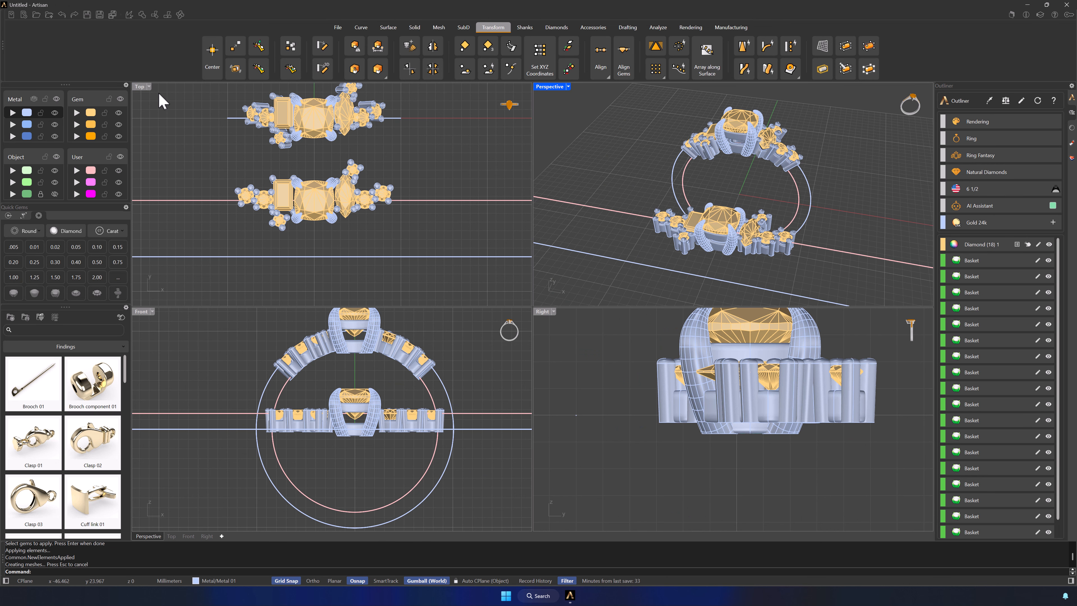
pyautogui.click(568, 87)
pyautogui.moveTo(580, 281)
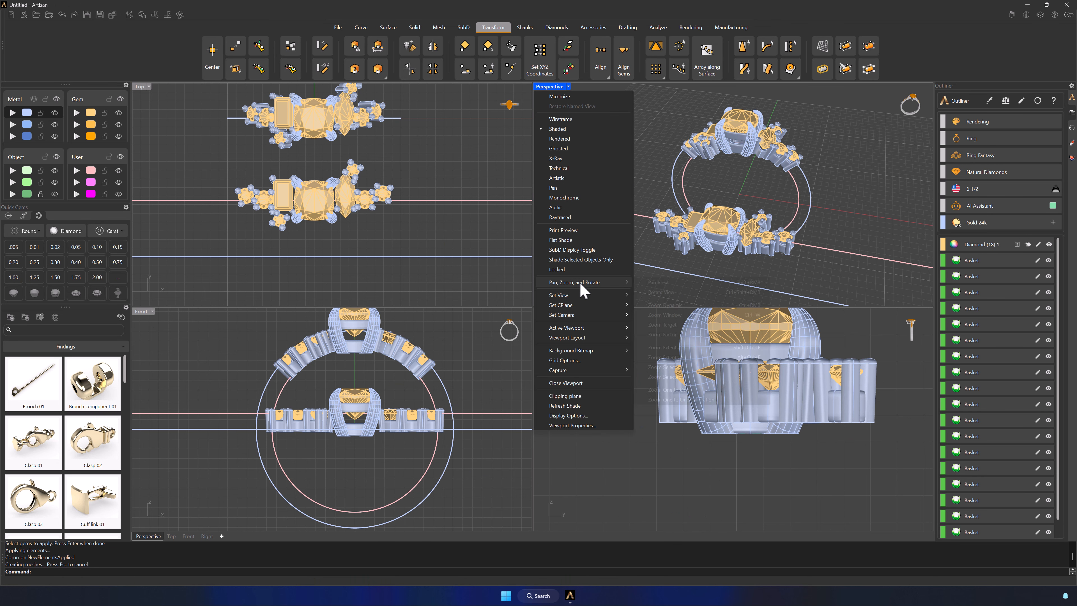
pyautogui.click(697, 357)
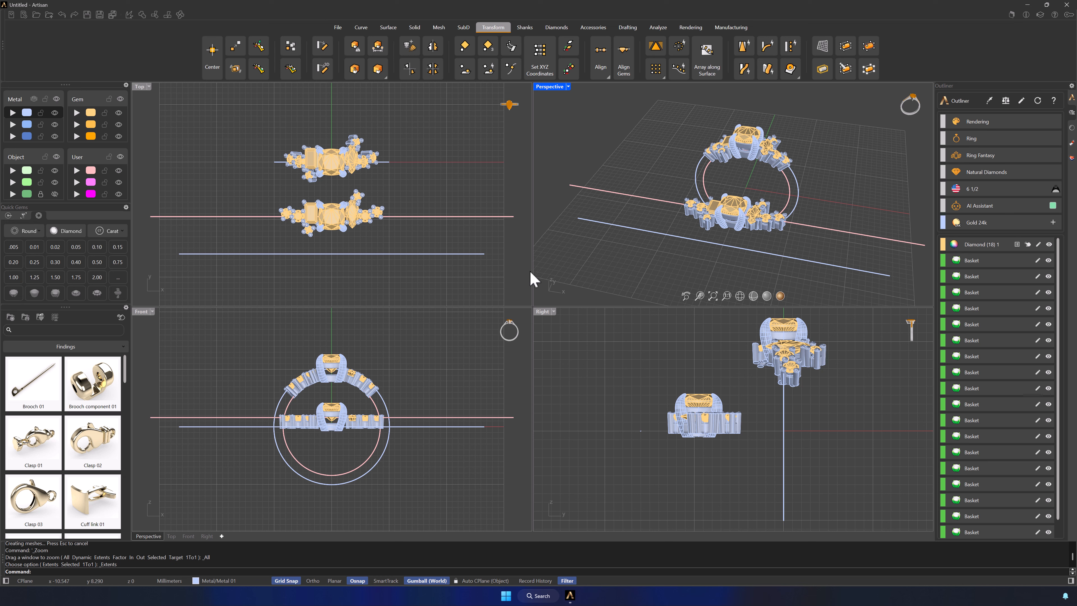
pyautogui.moveTo(503, 281); pyautogui.dragTo(175, 186)
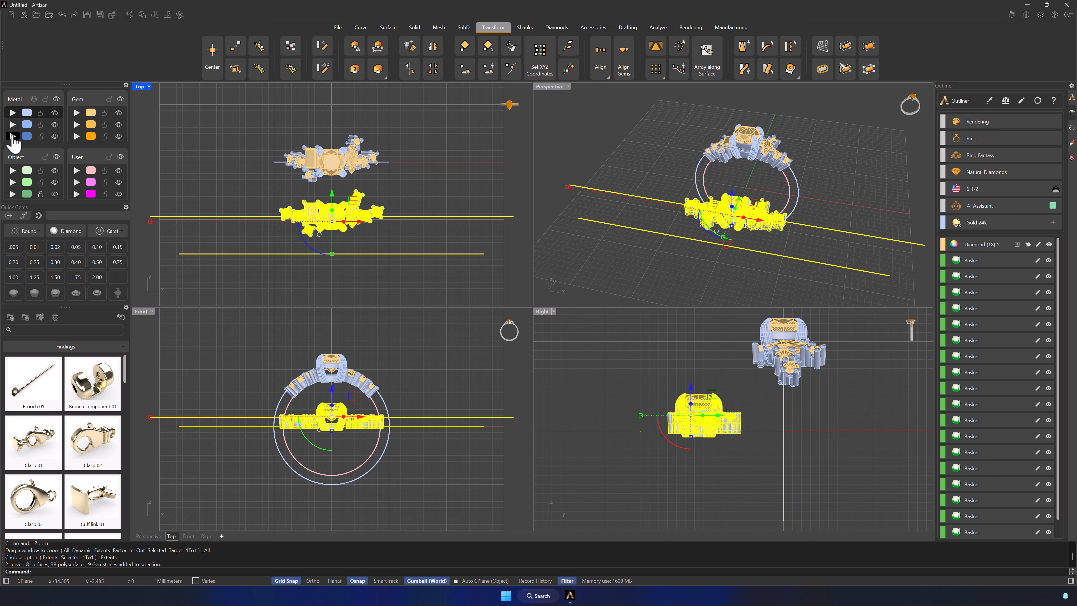
pyautogui.click(55, 137)
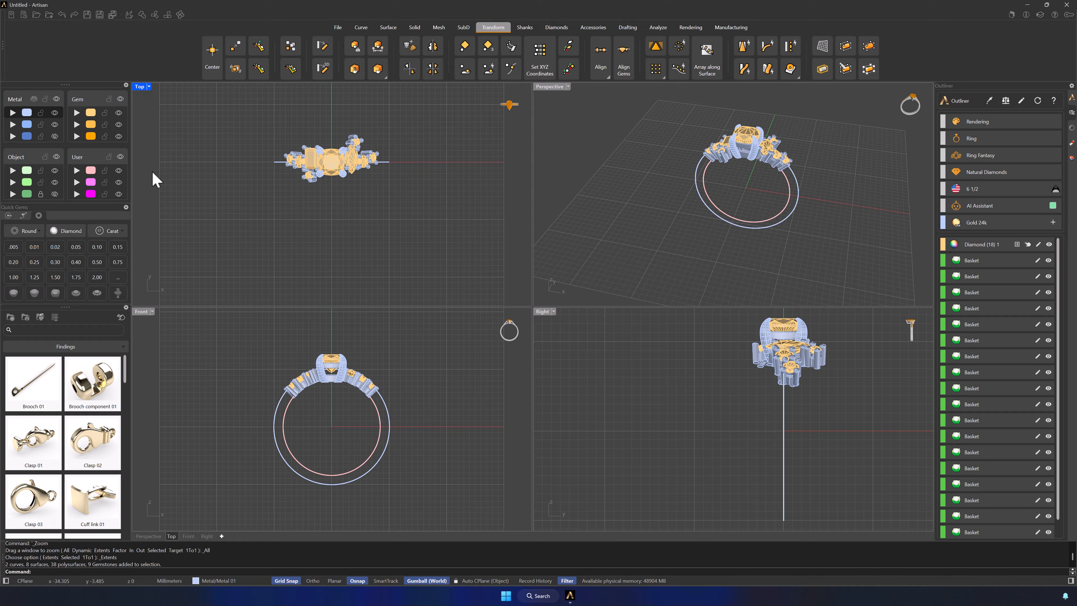
# - Add a Classic shank to the ring using the CL037 preset
pyautogui.click(568, 86)
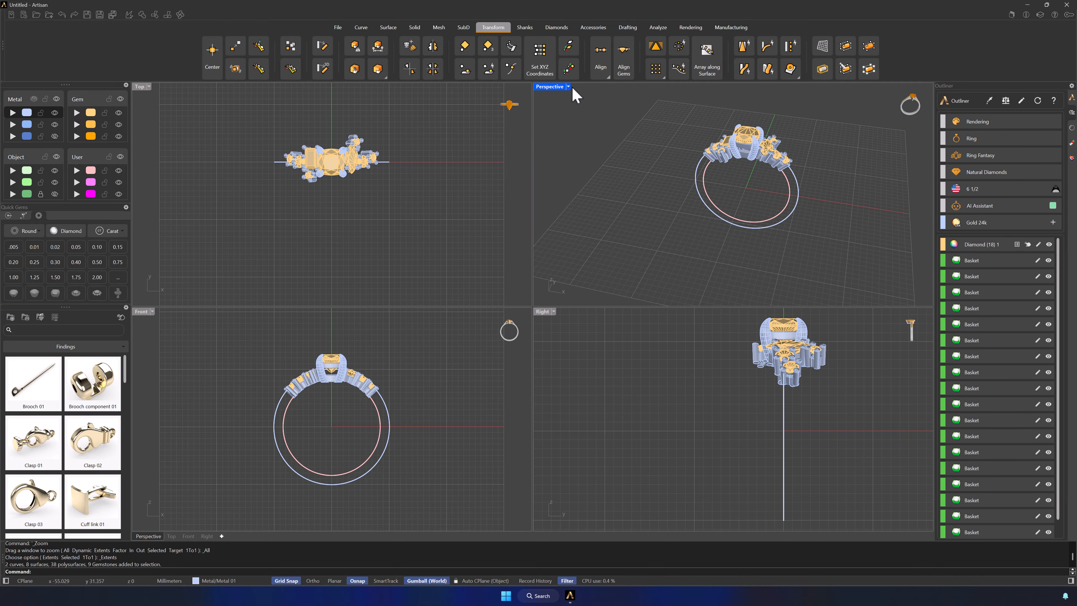
pyautogui.moveTo(561, 283)
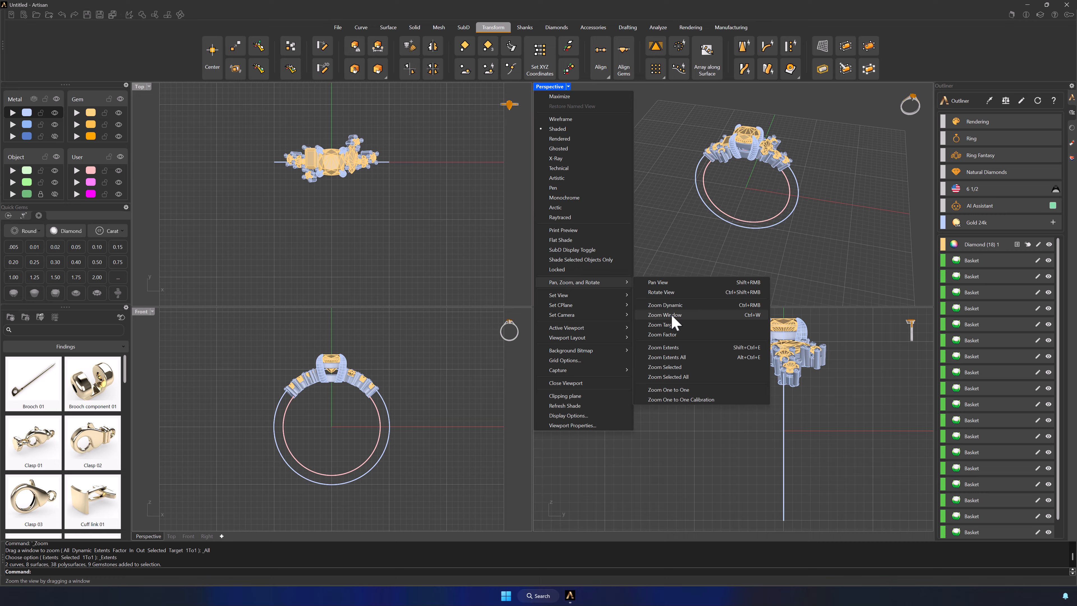
pyautogui.click(666, 356)
pyautogui.moveTo(741, 264); pyautogui.dragTo(777, 249, button='right')
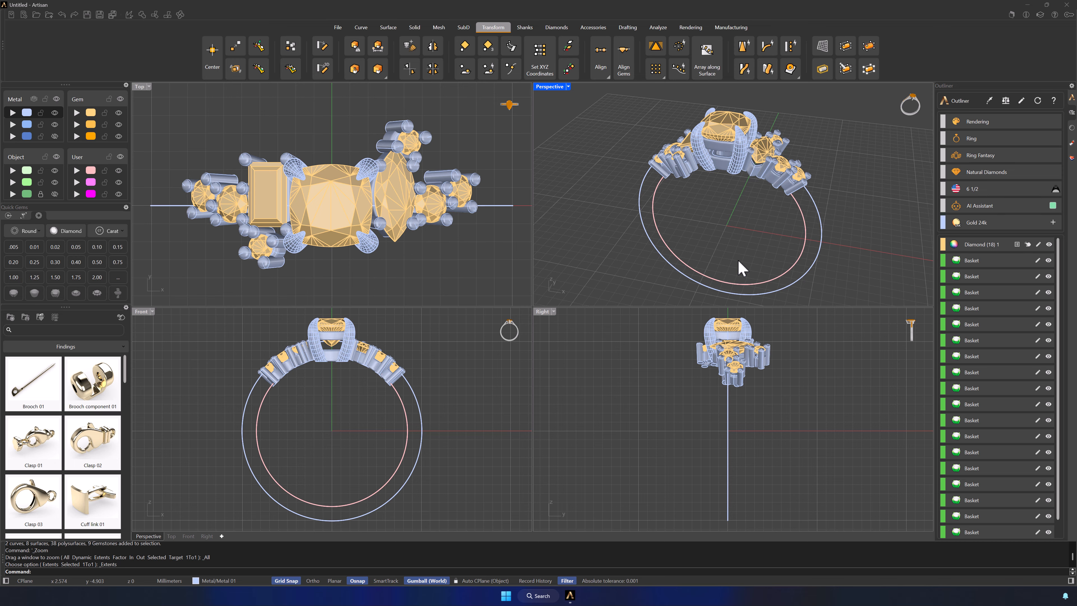
pyautogui.click(524, 28)
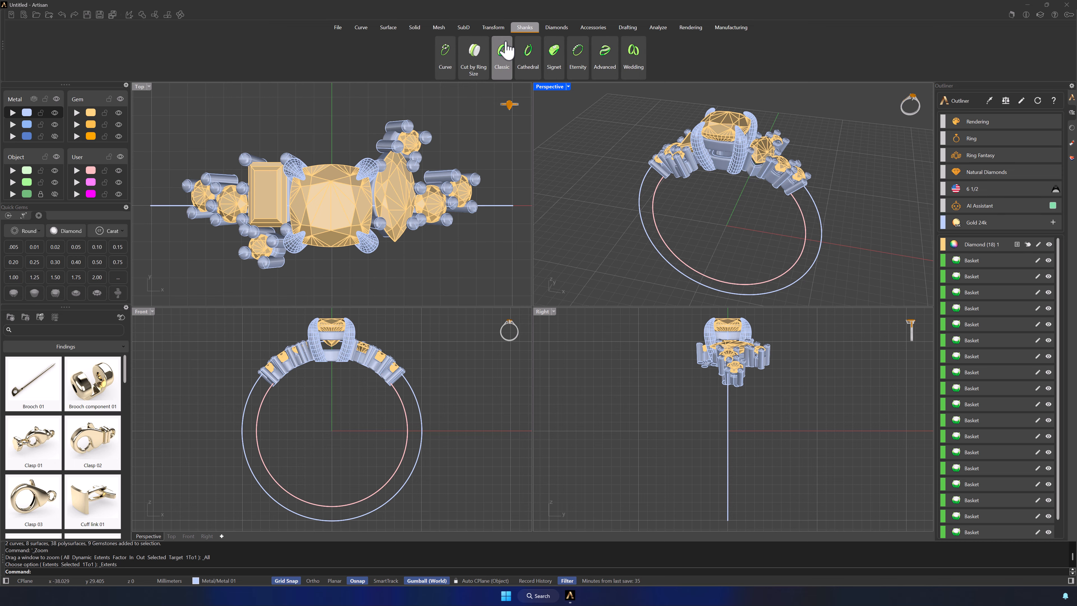
pyautogui.click(501, 55)
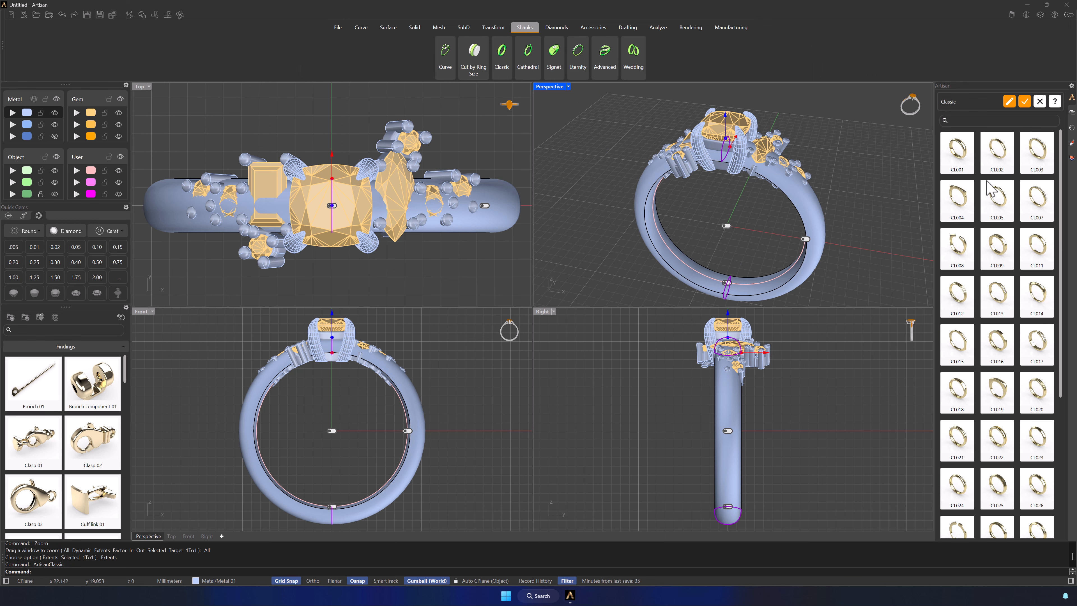
pyautogui.moveTo(1063, 231); pyautogui.dragTo(1073, 364)
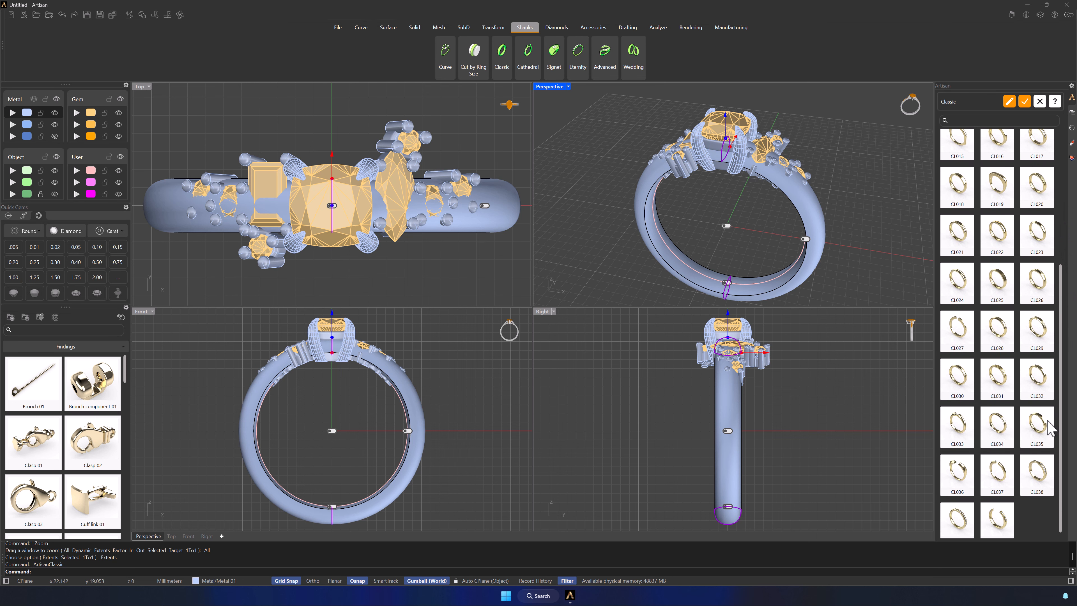
pyautogui.click(998, 474)
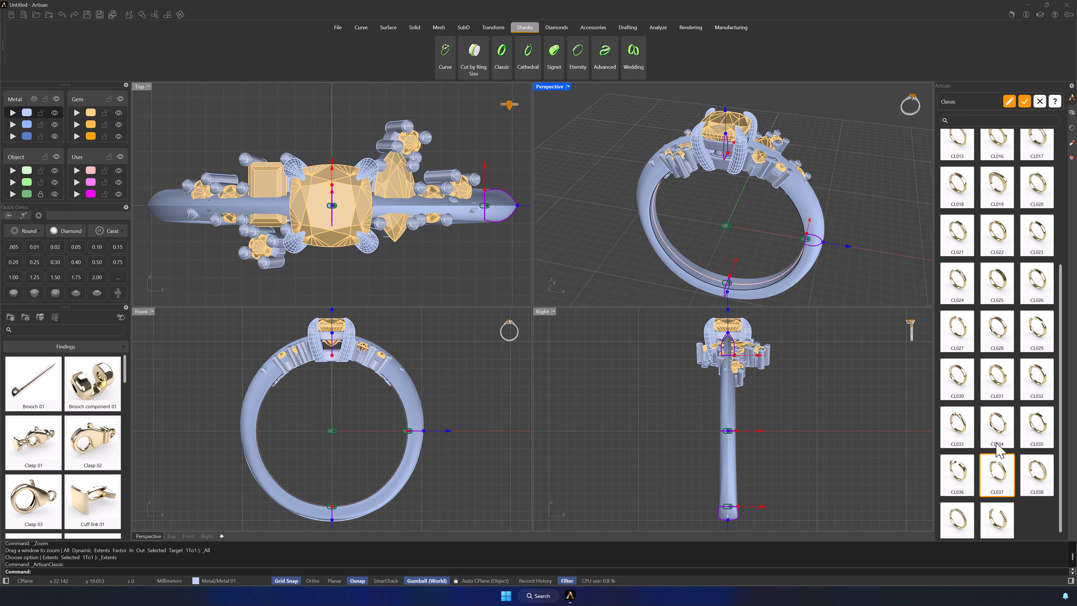
pyautogui.moveTo(728, 240); pyautogui.dragTo(699, 211, button='right')
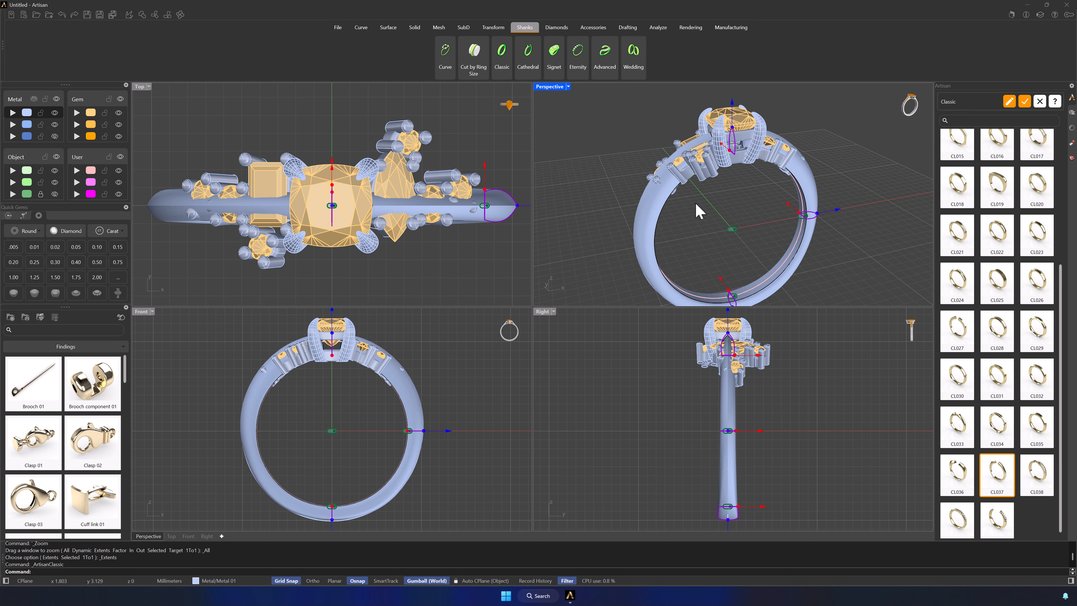
pyautogui.moveTo(749, 236); pyautogui.dragTo(759, 231, button='right')
# - Set the height of the shank's top profile to 2.10 mm
pyautogui.click(1009, 103)
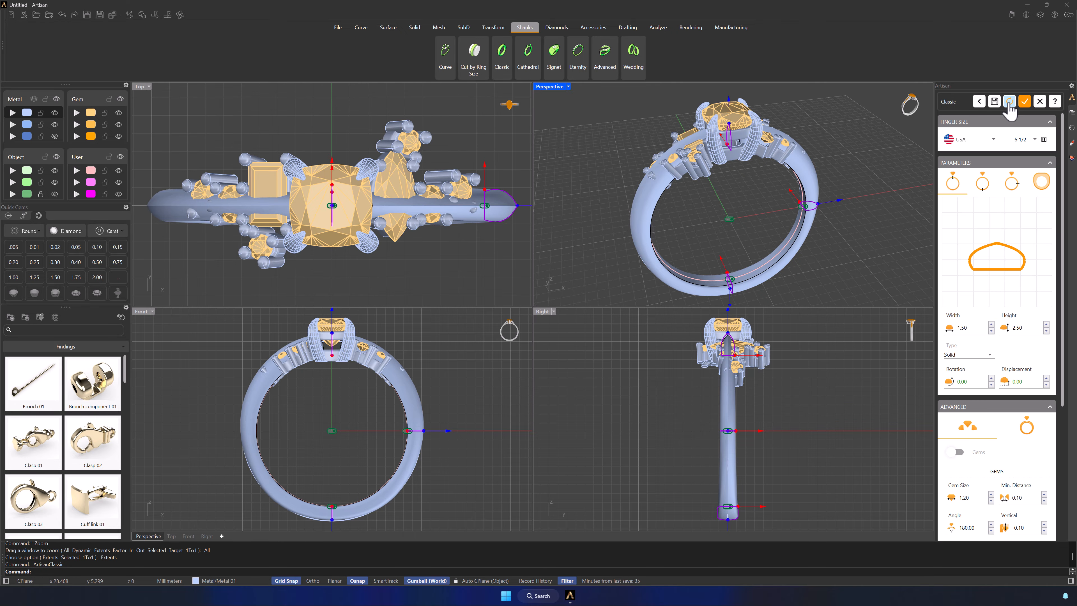
pyautogui.moveTo(1006, 207)
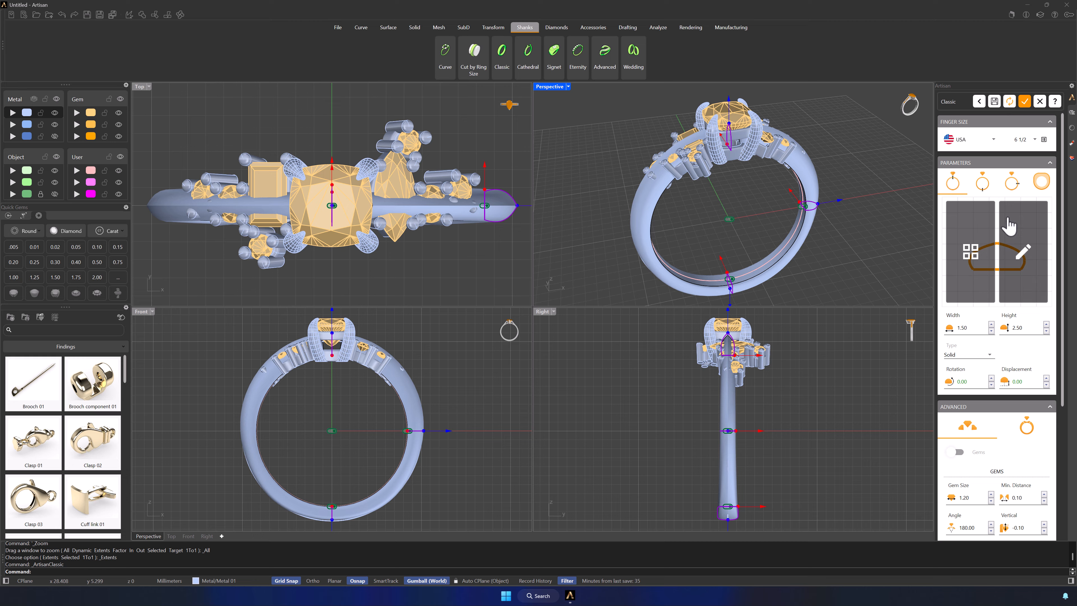
pyautogui.click(1046, 330)
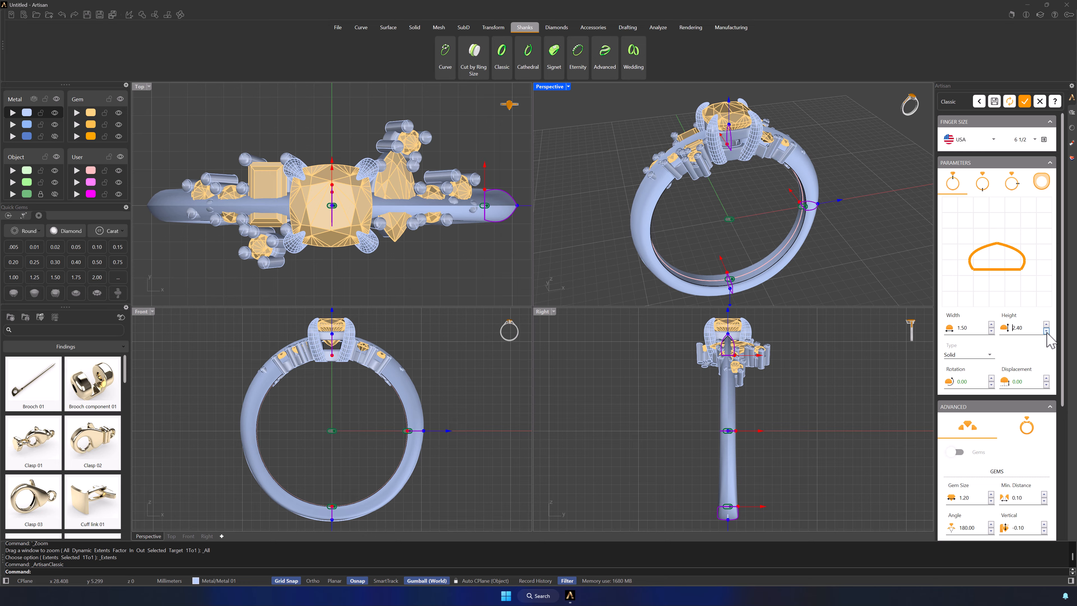
pyautogui.doubleClick(1046, 330)
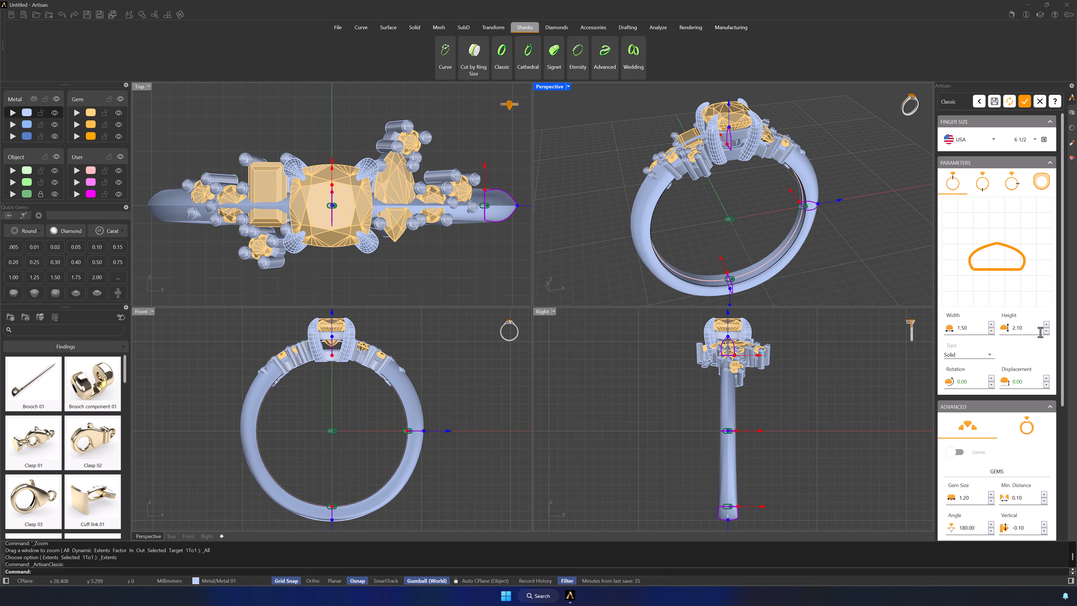
# - Set the shank's cutting opening to a cut length of 15 mm and a cap bumping of 0.20 mm, using a wireframe front view
pyautogui.scroll(-5, 1039, 339)
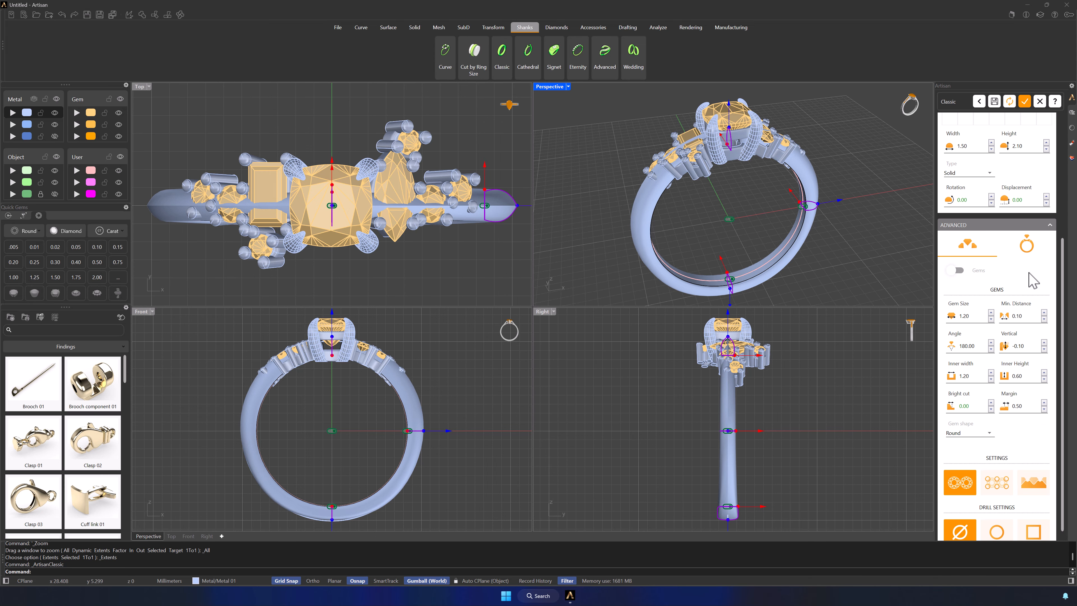
pyautogui.click(1026, 245)
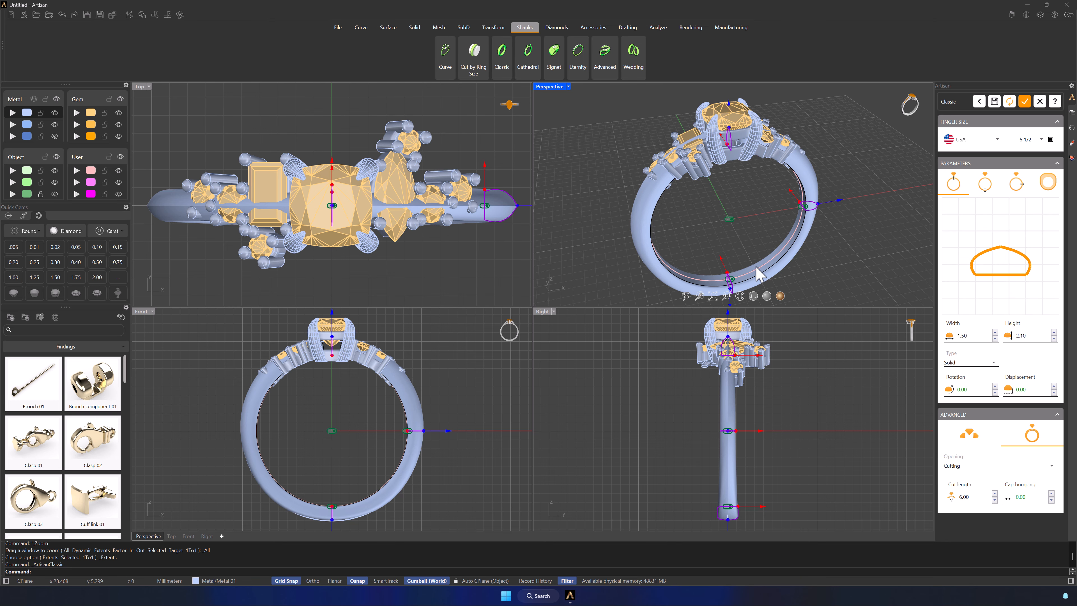
pyautogui.doubleClick(142, 312)
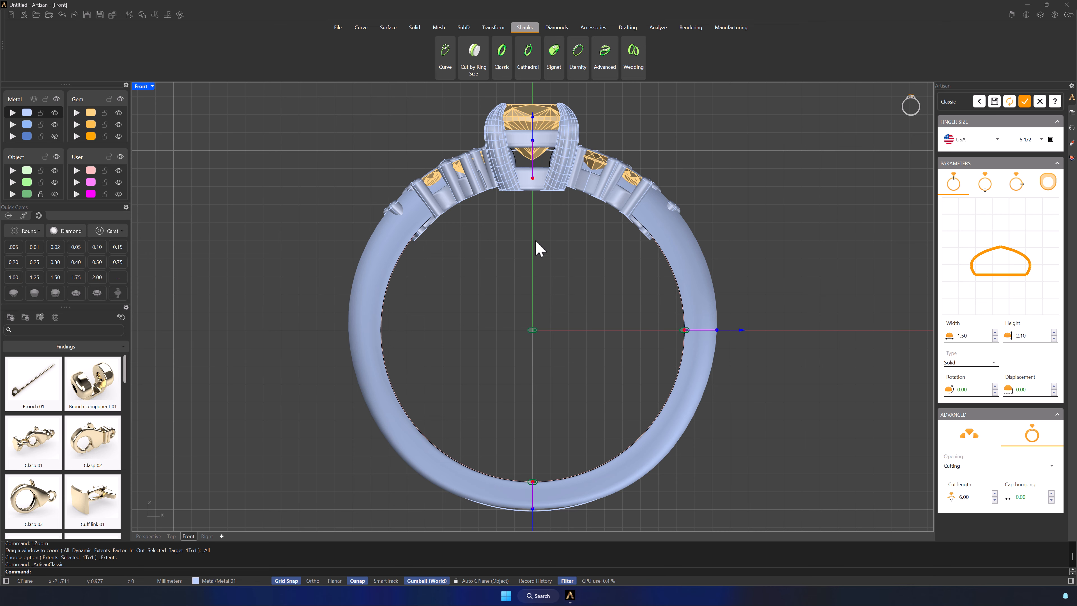
pyautogui.moveTo(536, 242); pyautogui.dragTo(549, 283, button='right')
pyautogui.moveTo(584, 522)
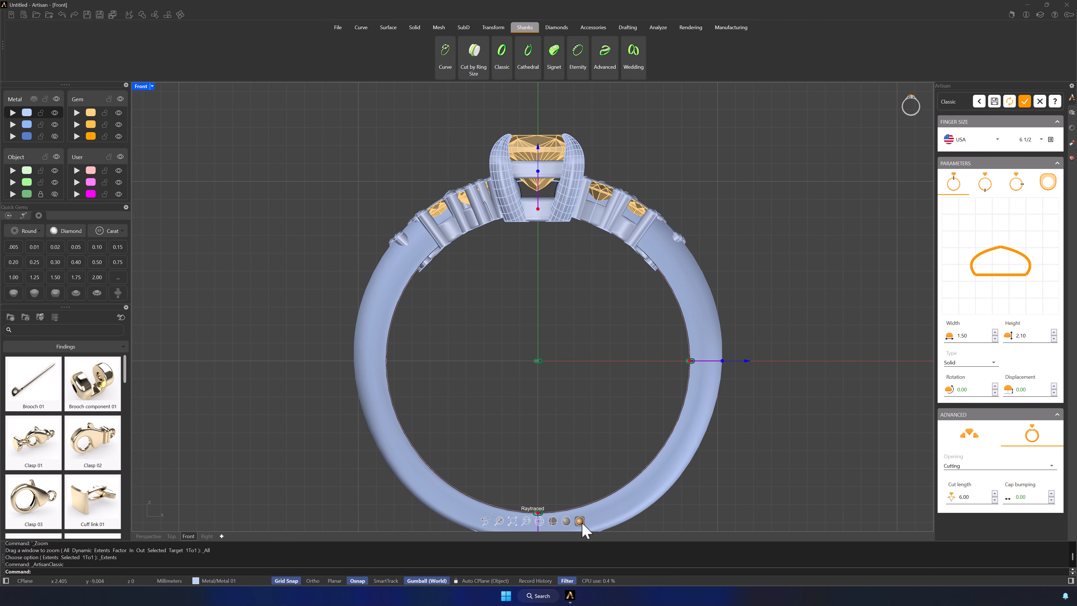
pyautogui.click(540, 522)
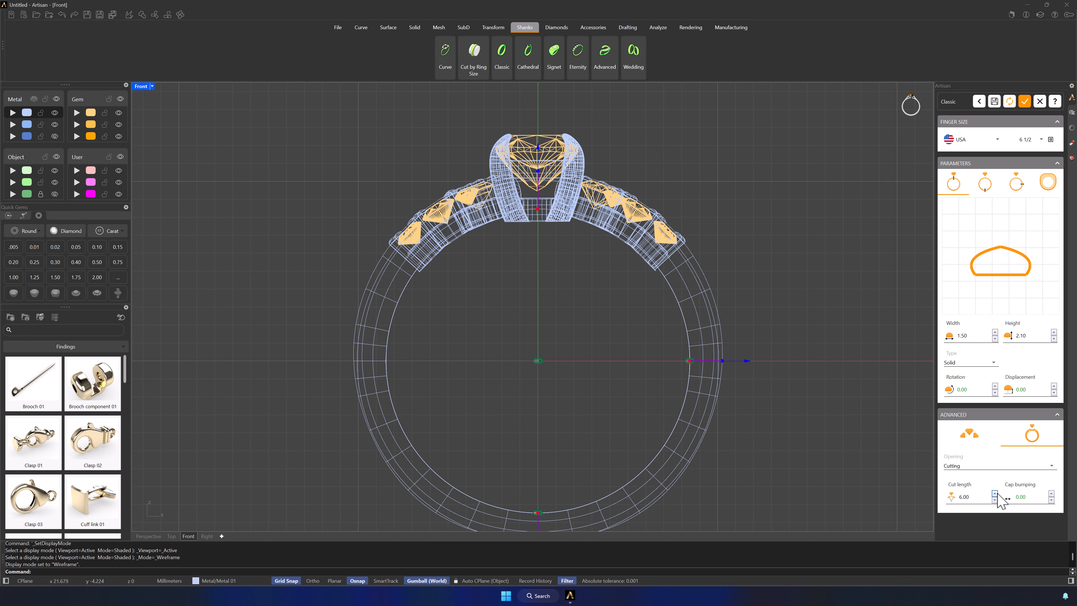
pyautogui.write('15')
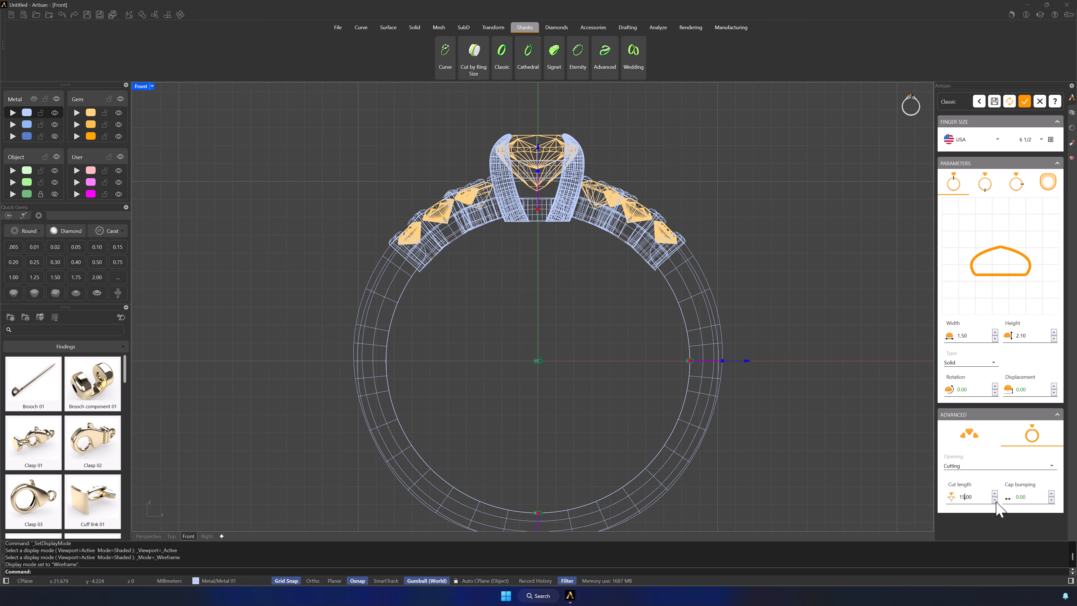
pyautogui.click(1051, 493)
# - Return the front view to shaded display and examine how the shank ends meet the outermost baskets
pyautogui.scroll(5, 680, 284)
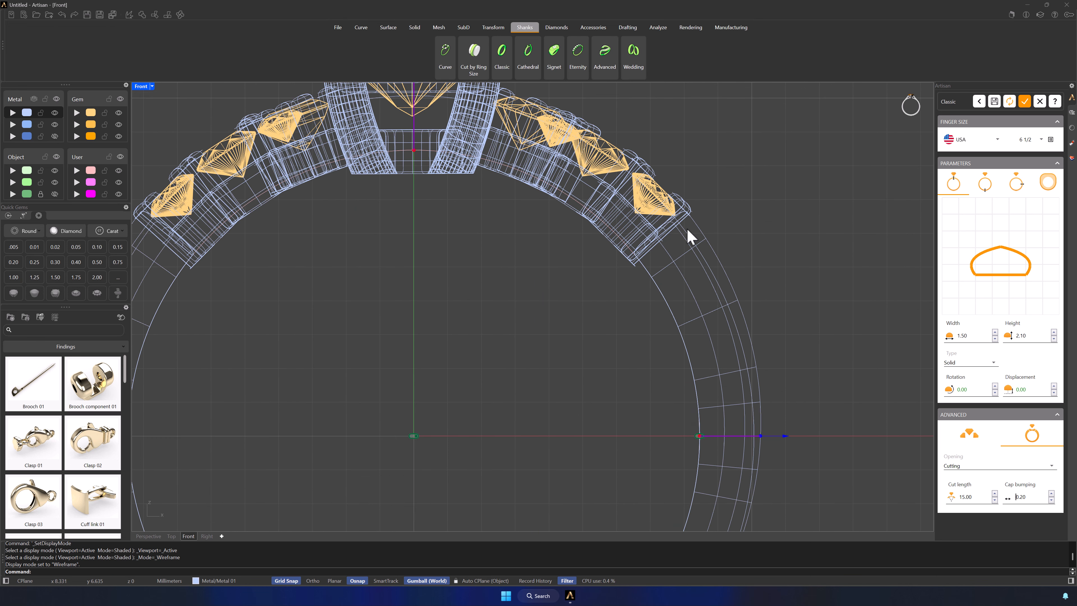
pyautogui.click(563, 518)
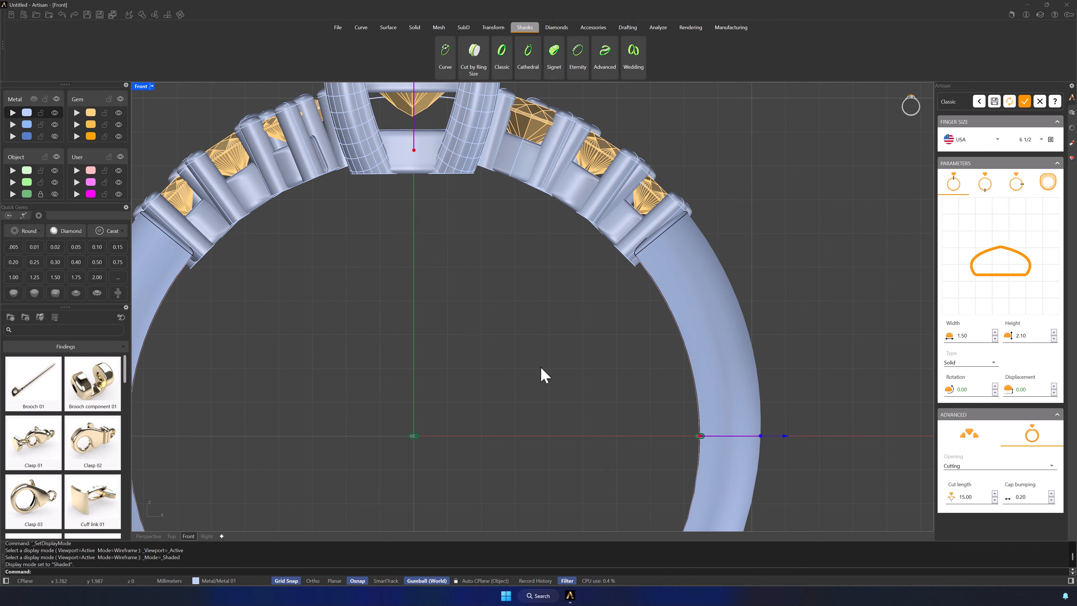
pyautogui.scroll(-4, 533, 358)
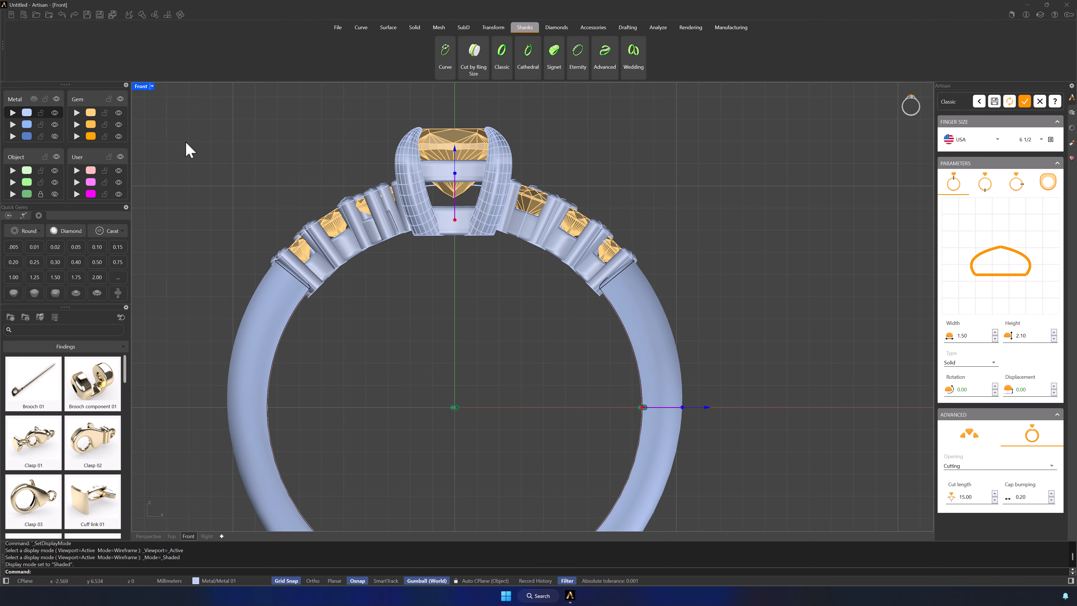
pyautogui.doubleClick(141, 87)
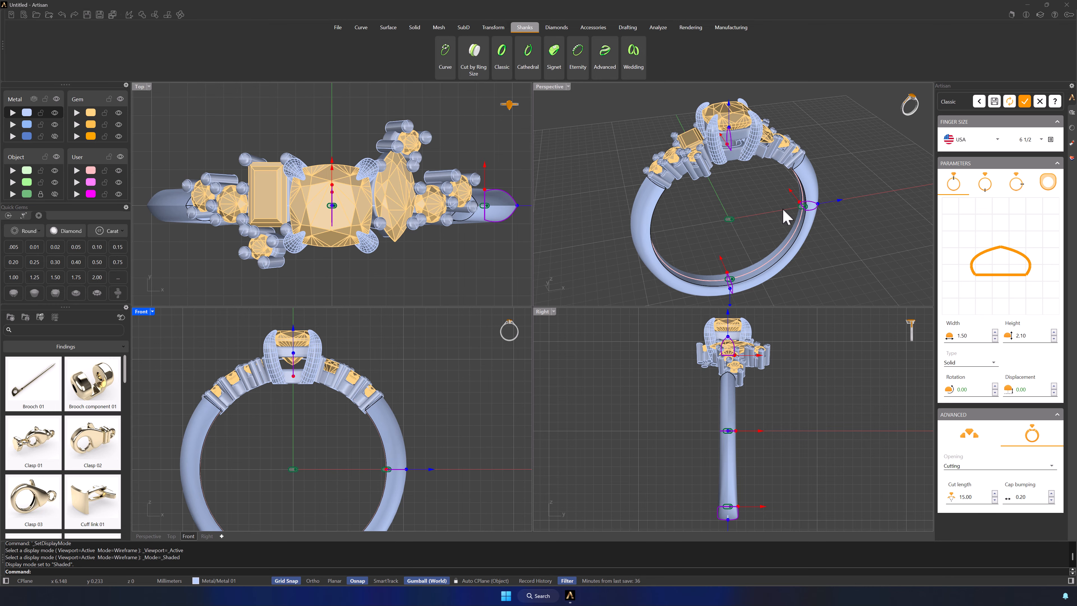
pyautogui.moveTo(783, 210)
pyautogui.mouseDown(button='right')
pyautogui.moveTo(788, 176)
pyautogui.moveTo(805, 189)
pyautogui.moveTo(716, 207)
pyautogui.moveTo(790, 195)
pyautogui.mouseUp(button='right')
pyautogui.scroll(6, 790, 196)
pyautogui.scroll(-6, 766, 202)
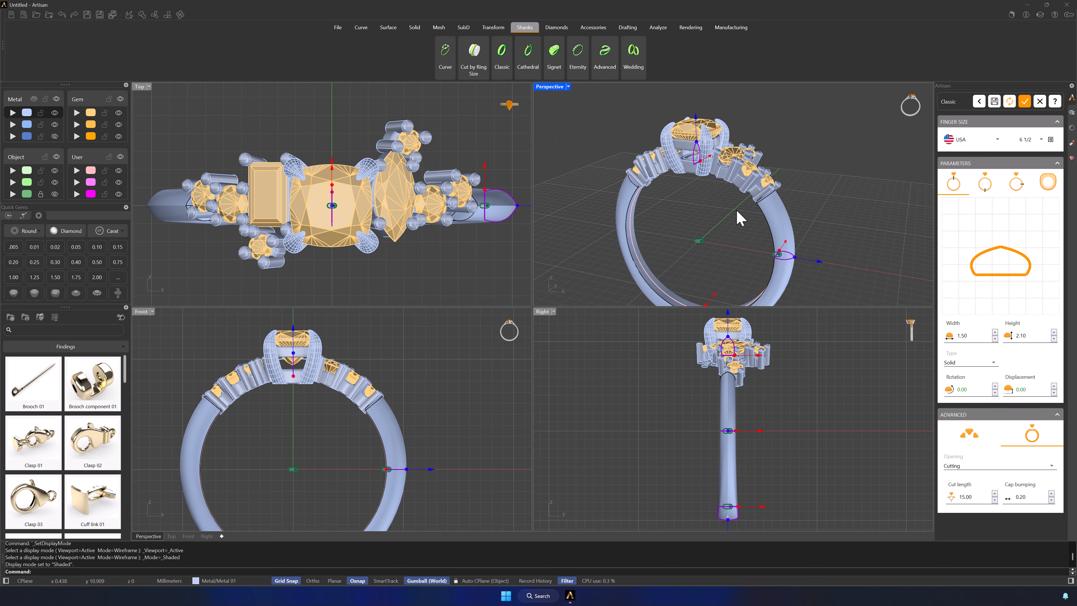
pyautogui.moveTo(739, 219); pyautogui.dragTo(800, 239, button='right')
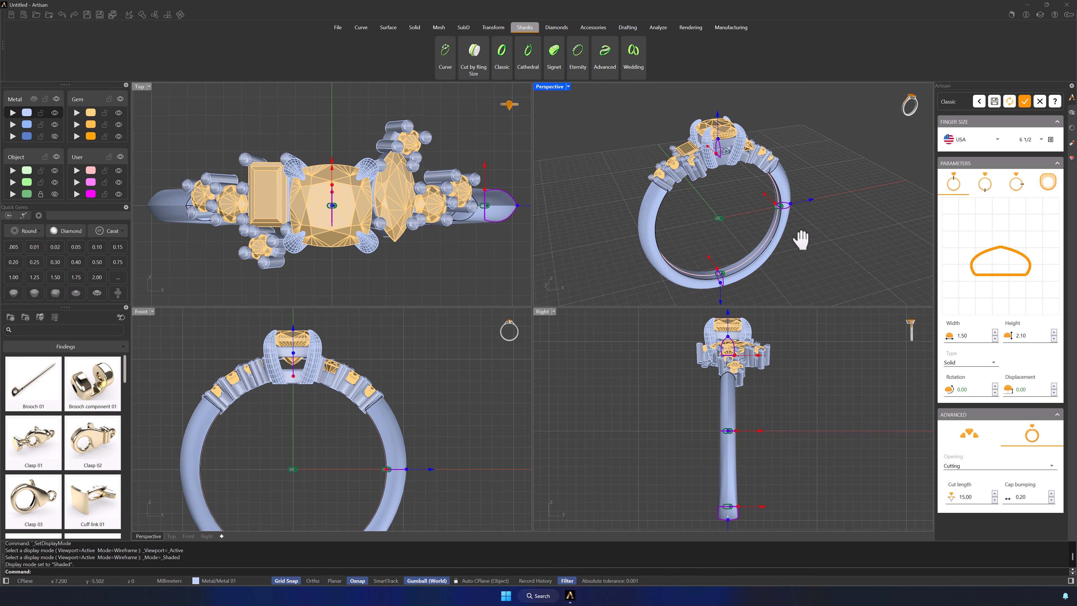
pyautogui.scroll(5, 284, 375)
pyautogui.moveTo(341, 389); pyautogui.dragTo(374, 412, button='right')
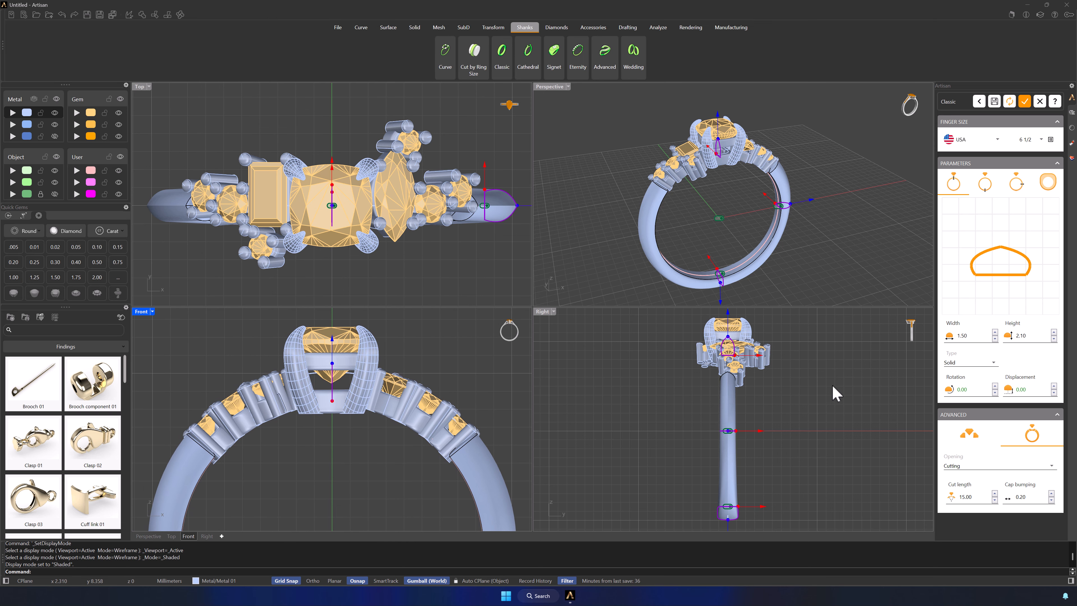
pyautogui.click(861, 384)
# - Choose profile 013 from the profile library for the shank's bottom section
pyautogui.click(985, 187)
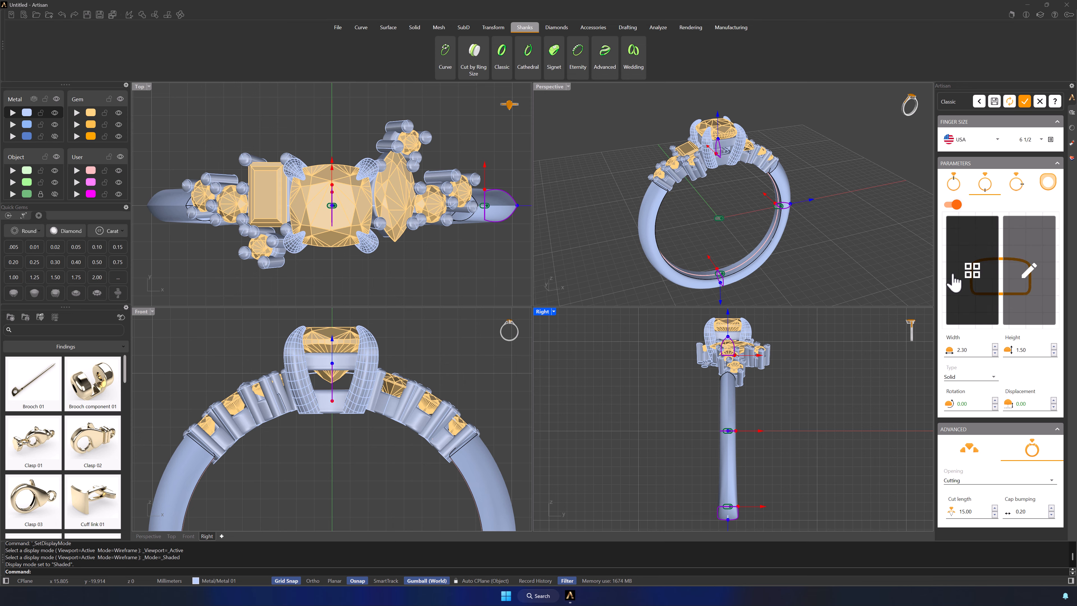
pyautogui.click(957, 282)
pyautogui.click(409, 353)
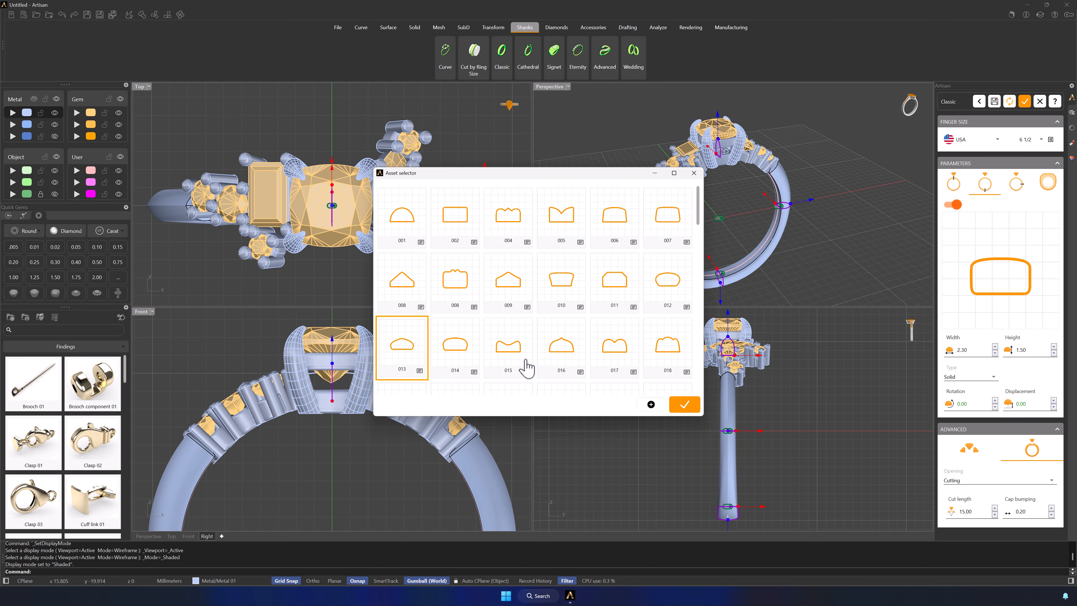
pyautogui.click(684, 404)
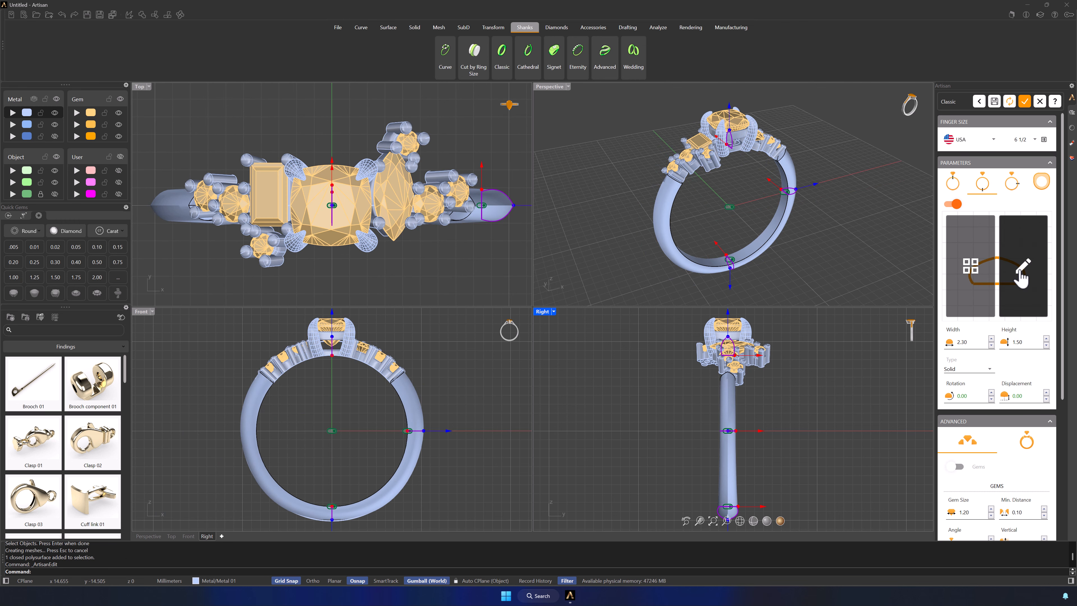
# - Open the bottom profile for custom drawing, widen and flatten its upper corners, pull in the side point and raise the base corner
pyautogui.click(1021, 274)
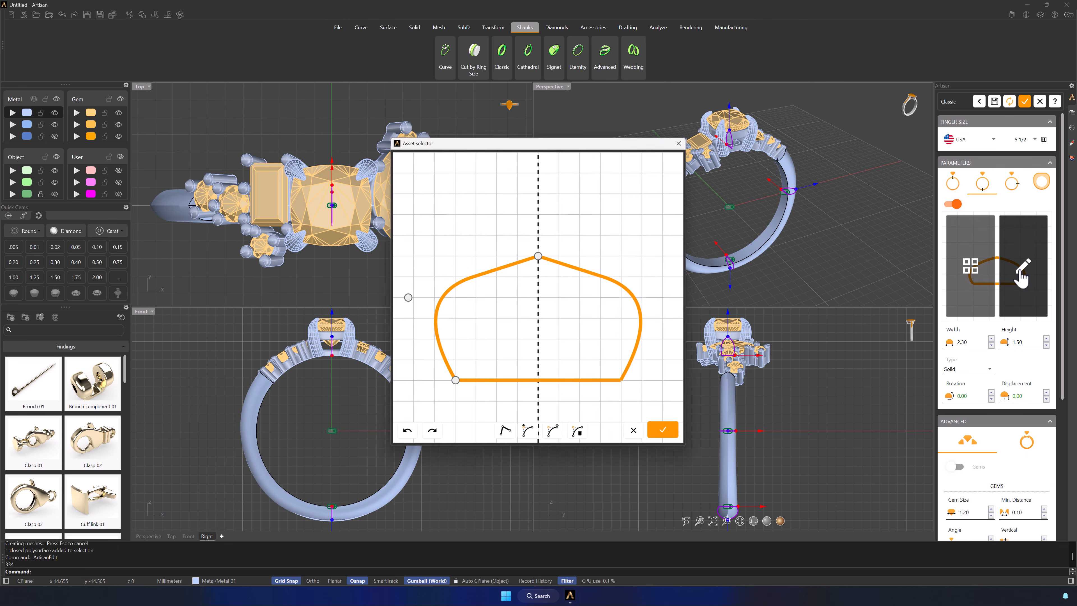
pyautogui.click(486, 273)
pyautogui.moveTo(480, 271); pyautogui.dragTo(432, 257)
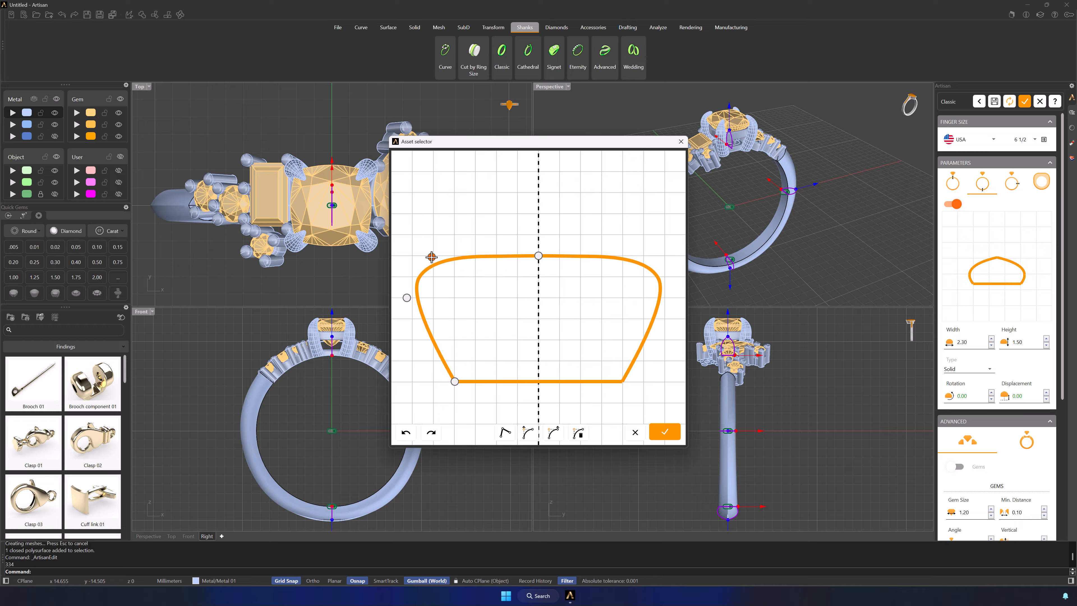
pyautogui.moveTo(407, 297); pyautogui.dragTo(433, 297)
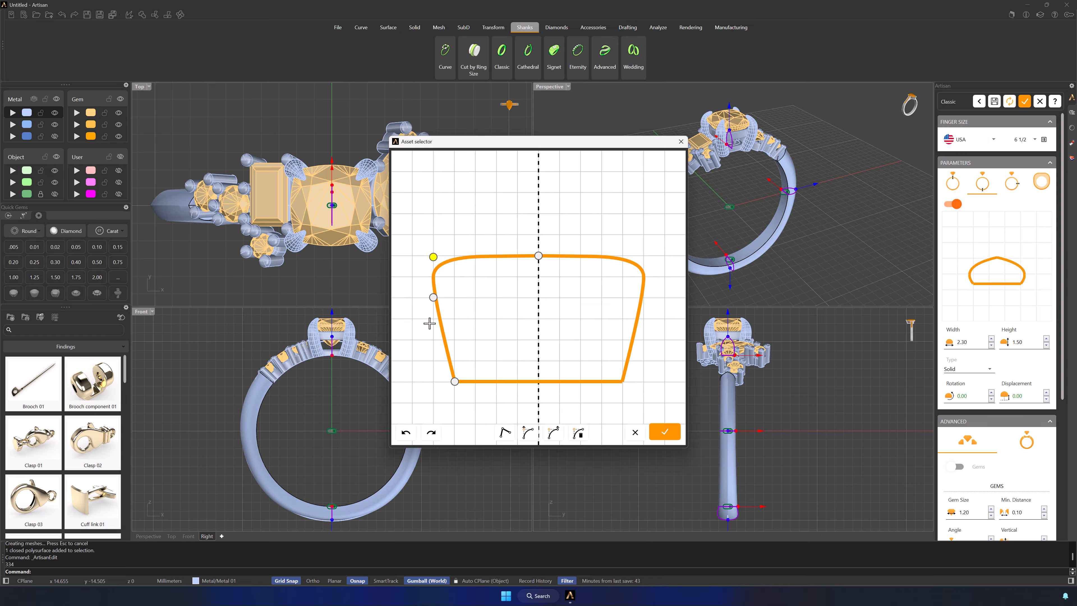
pyautogui.moveTo(454, 381)
pyautogui.mouseDown()
pyautogui.moveTo(435, 380)
pyautogui.moveTo(433, 361)
pyautogui.moveTo(455, 362)
pyautogui.mouseUp()
# - Add a curve point at the bottom profile's lower corner and align the side points so the sides run vertically
pyautogui.click(528, 432)
pyautogui.click(433, 349)
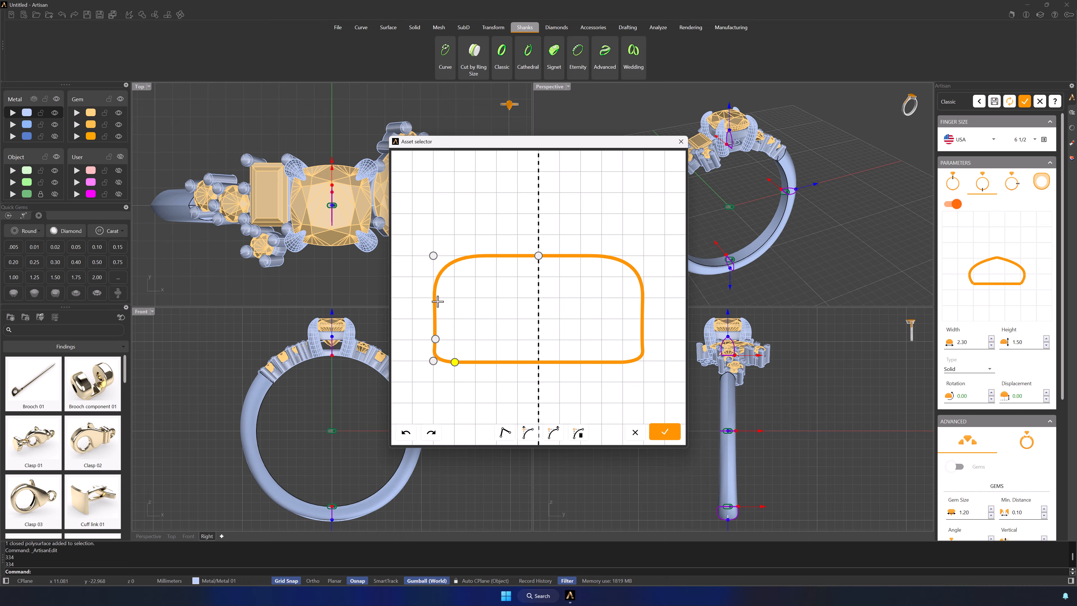
pyautogui.moveTo(435, 301); pyautogui.dragTo(431, 292)
pyautogui.moveTo(432, 348); pyautogui.dragTo(430, 338)
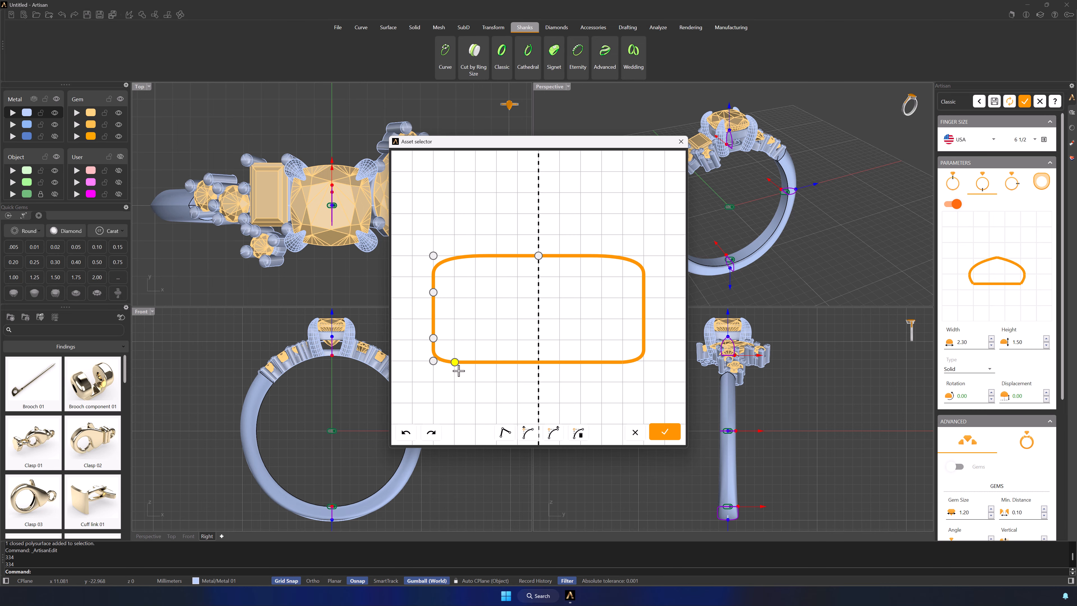
# - Lower the base, corner and lower side points into a deeper rounded rectangle, apply the profile and inspect the shank's underside
pyautogui.moveTo(455, 364); pyautogui.dragTo(453, 383)
pyautogui.moveTo(433, 361); pyautogui.dragTo(432, 383)
pyautogui.moveTo(432, 338); pyautogui.dragTo(431, 356)
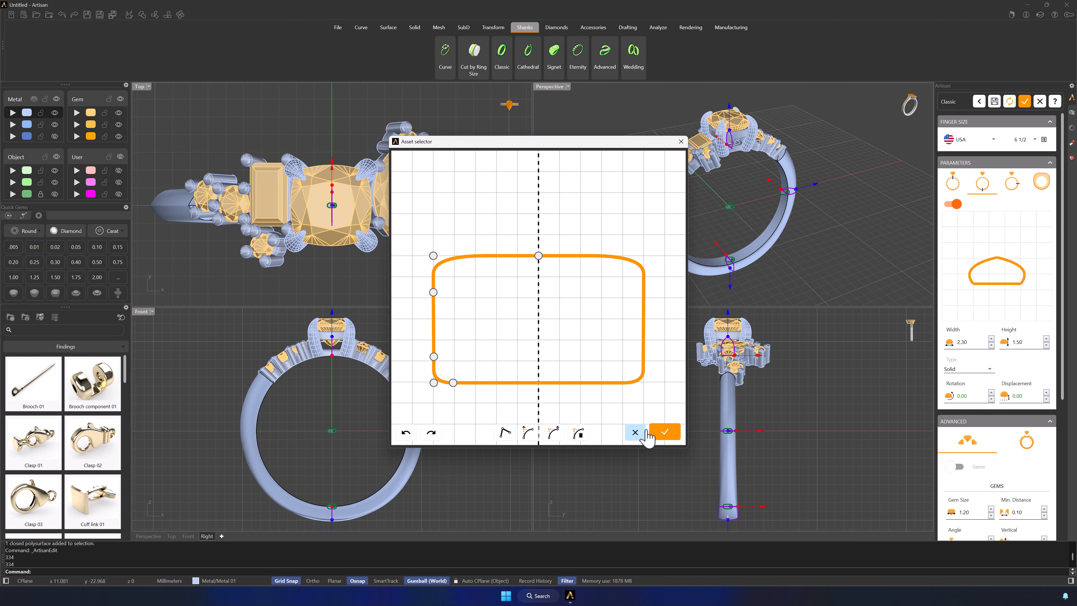
pyautogui.click(660, 436)
pyautogui.moveTo(773, 292); pyautogui.dragTo(732, 257, button='right')
pyautogui.scroll(6, 739, 257)
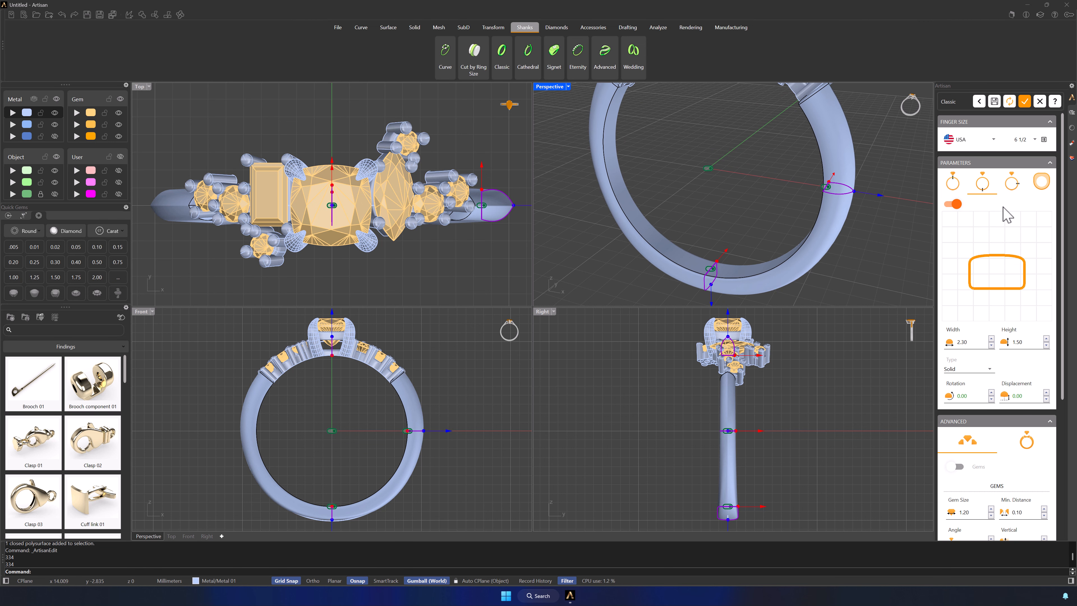
# - Check the shank's side profile settings, accept the Classic shank and fit the whole ring in all viewports
pyautogui.click(1012, 184)
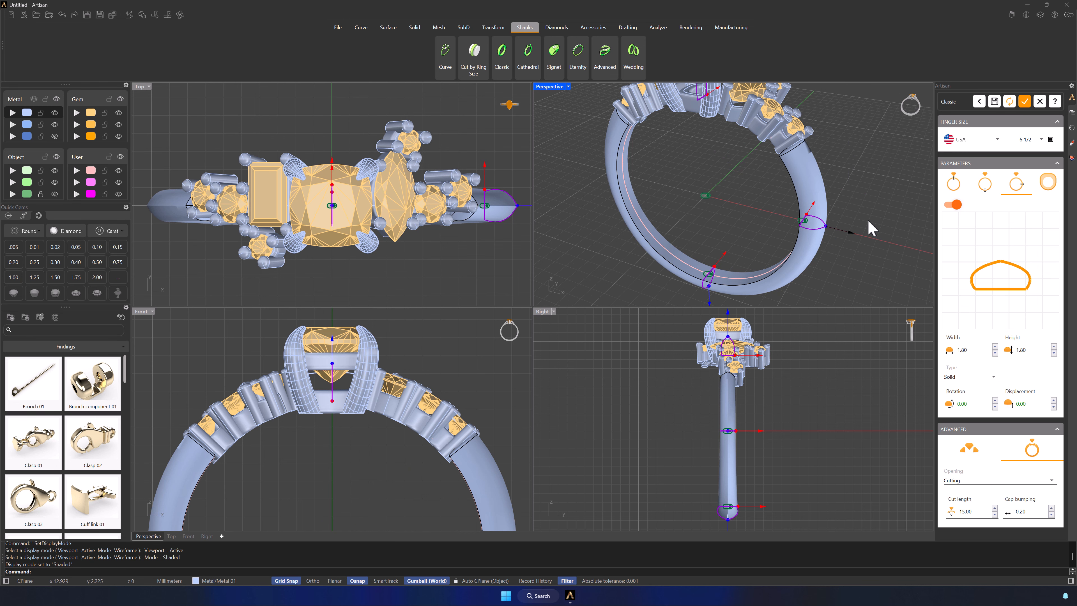
pyautogui.moveTo(870, 229); pyautogui.dragTo(755, 191, button='right')
pyautogui.click(1025, 101)
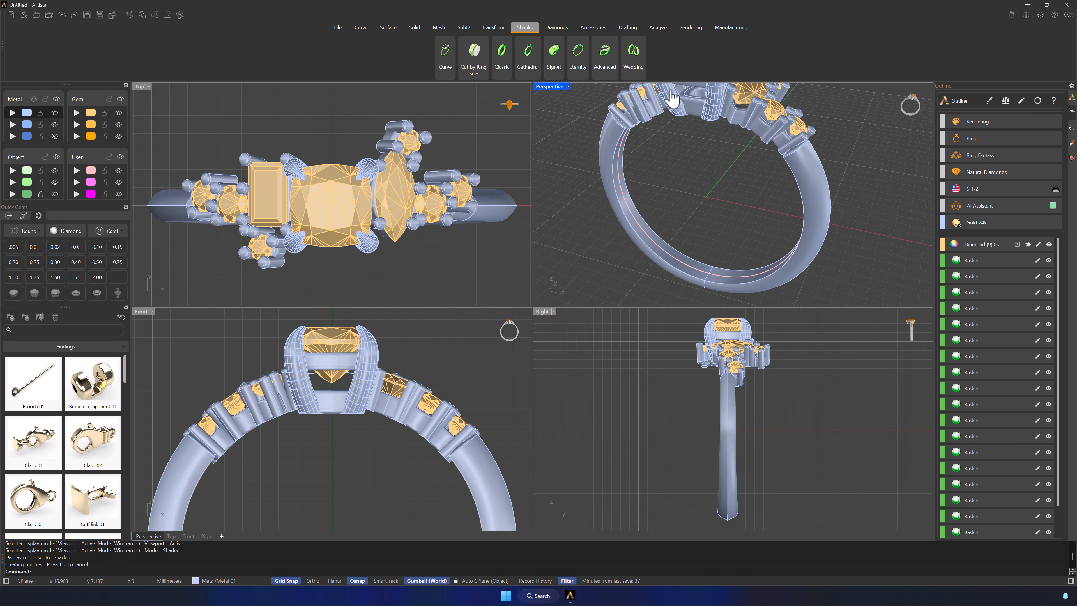
pyautogui.click(568, 87)
pyautogui.moveTo(585, 282)
pyautogui.click(666, 357)
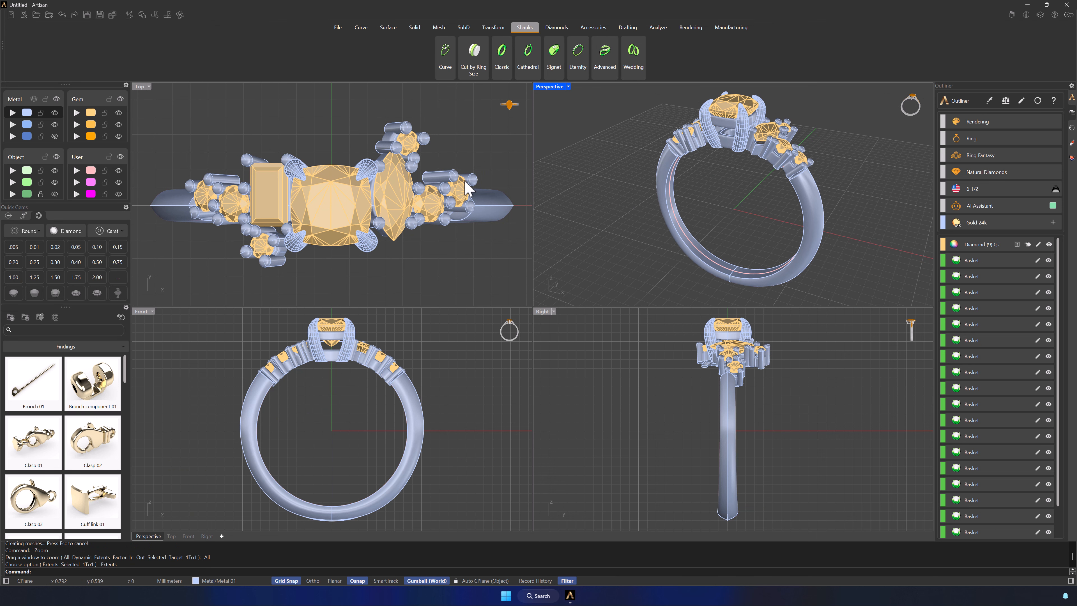
# - Start Cut by Ring Size from the 6 1/2 finger size and select the center stone's basket and the baskets on its right
pyautogui.click(120, 156)
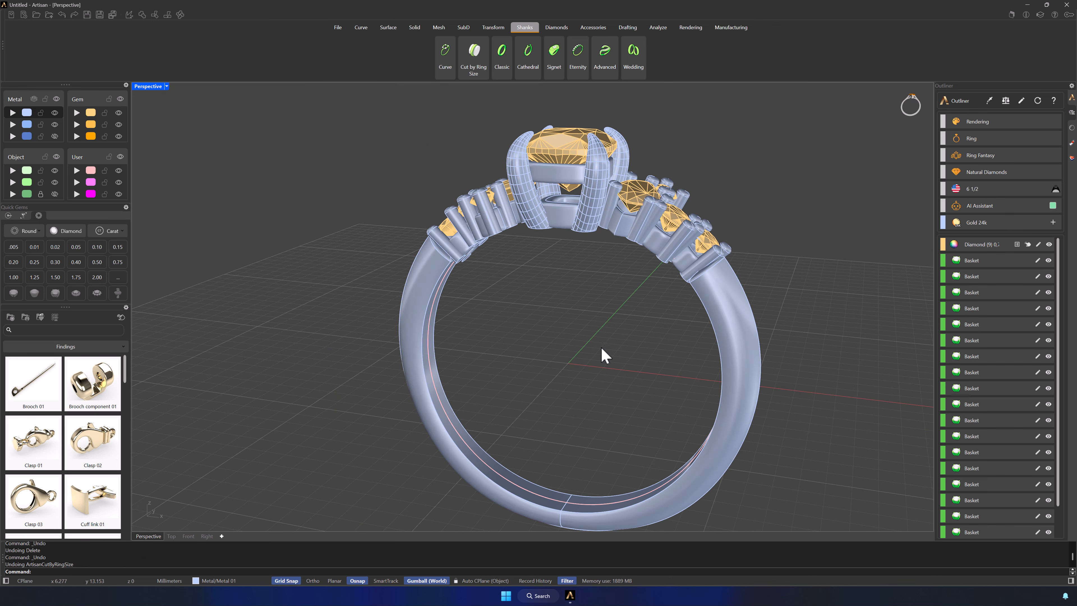
pyautogui.moveTo(601, 347); pyautogui.dragTo(634, 326, button='right')
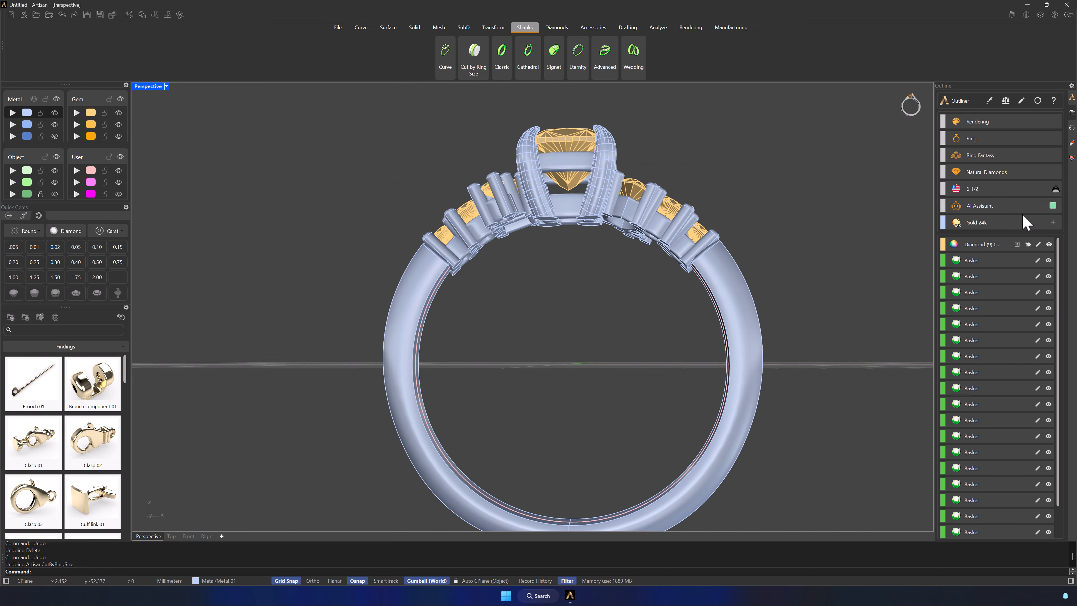
pyautogui.click(1055, 189)
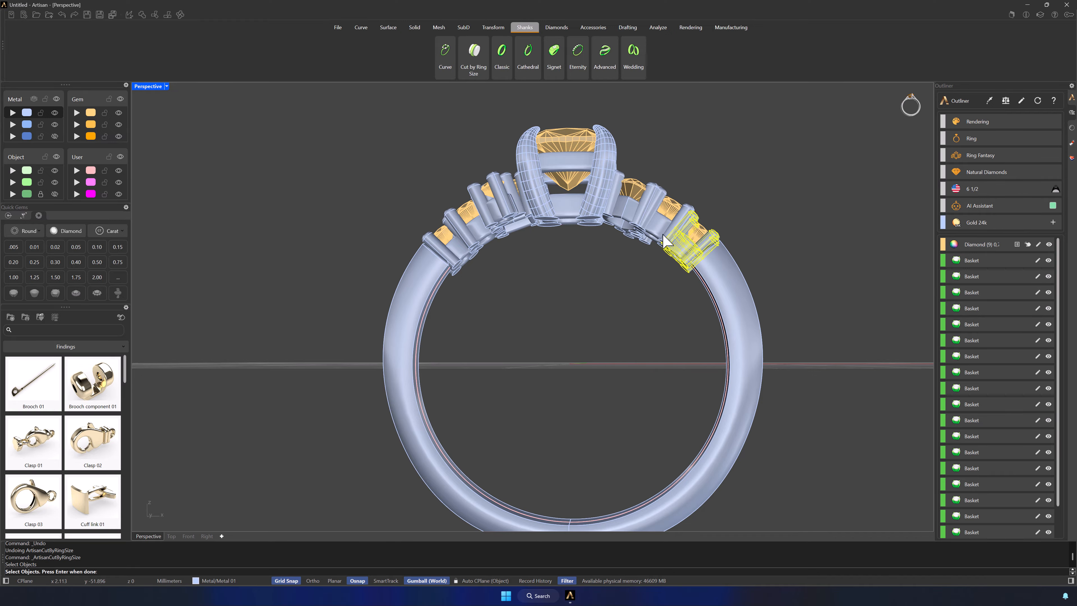
pyautogui.click(652, 229)
pyautogui.click(637, 229)
pyautogui.click(636, 235)
pyautogui.click(591, 227)
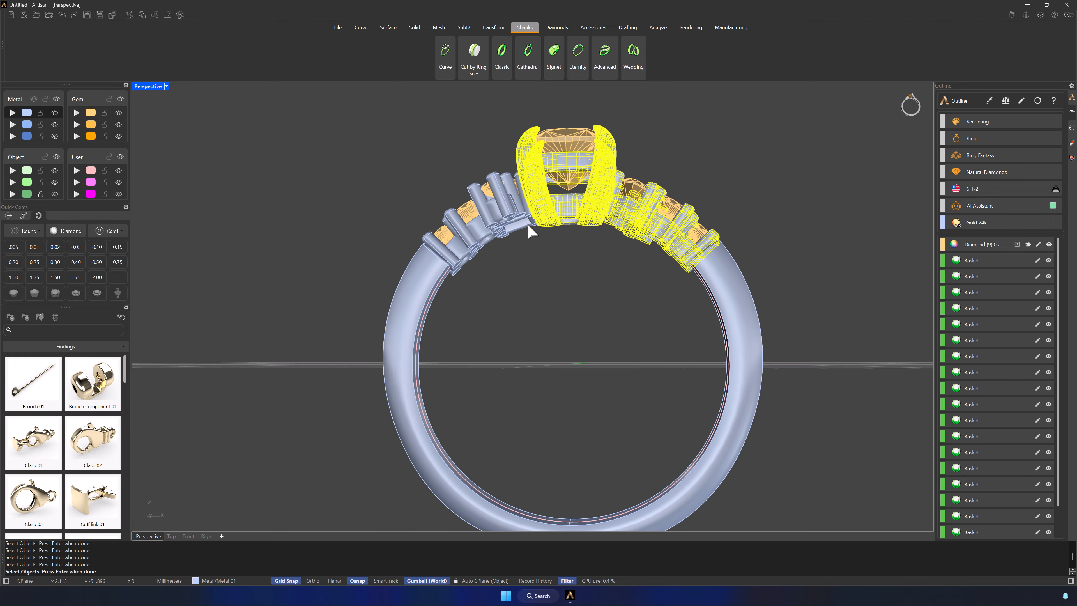